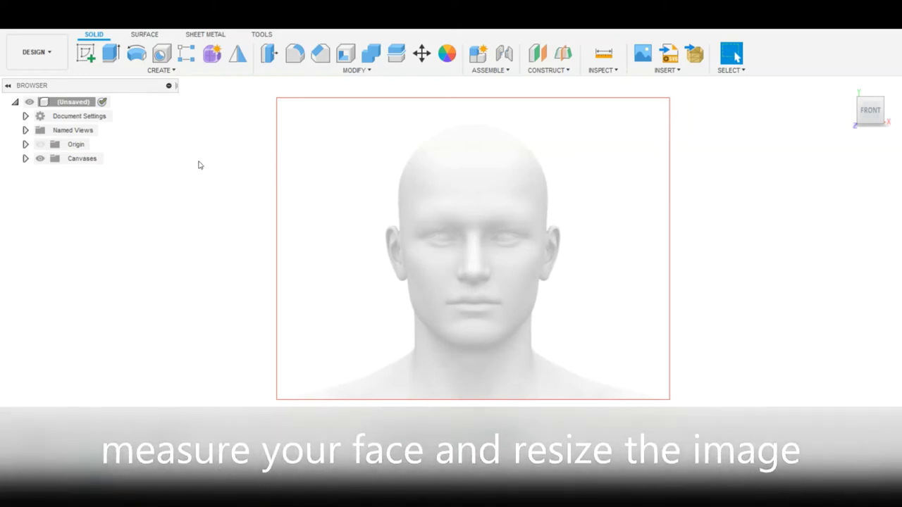
- Calibrate the face image canvas so the cheek-to-cheek distance measures 130 mm
left_click(25, 158)
right_click(94, 173)
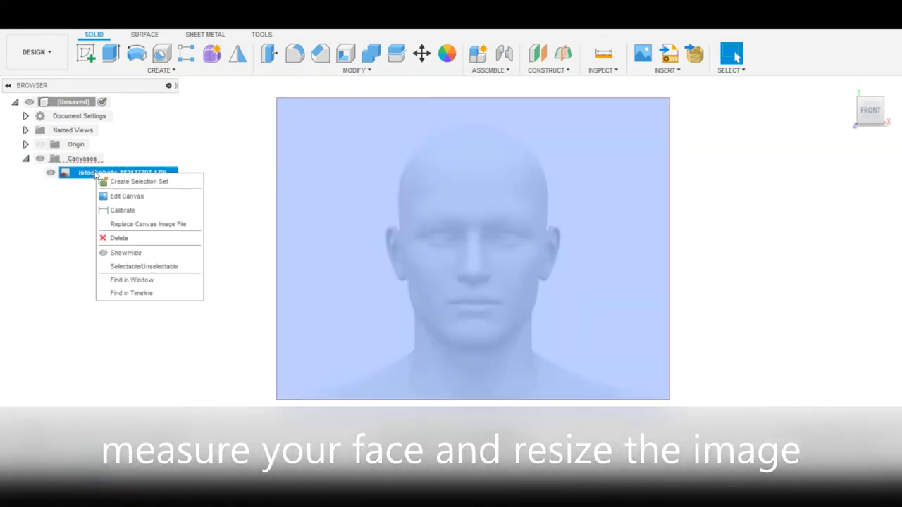
left_click(121, 212)
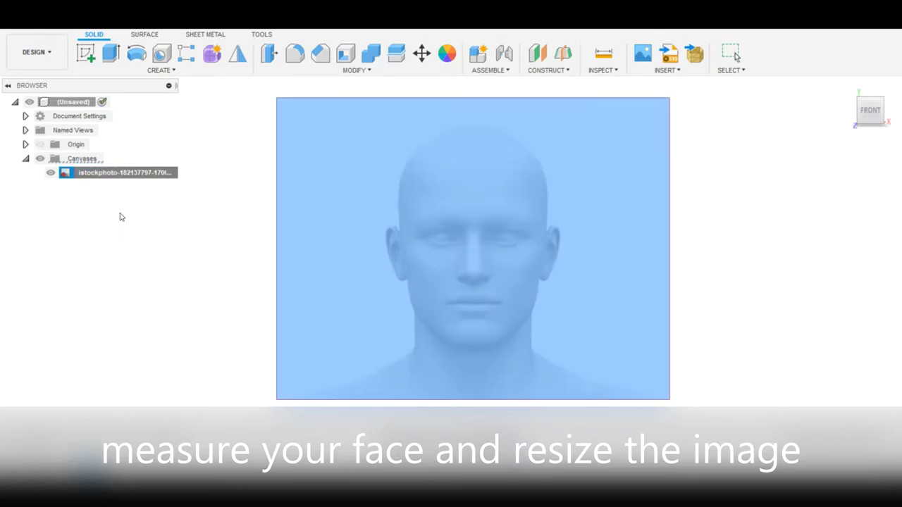
left_click(408, 277)
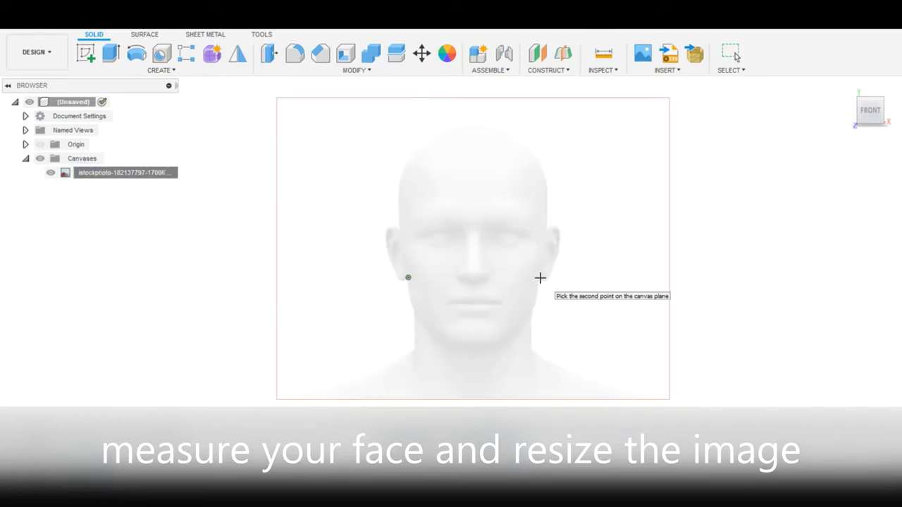
left_click(538, 279)
key("End")
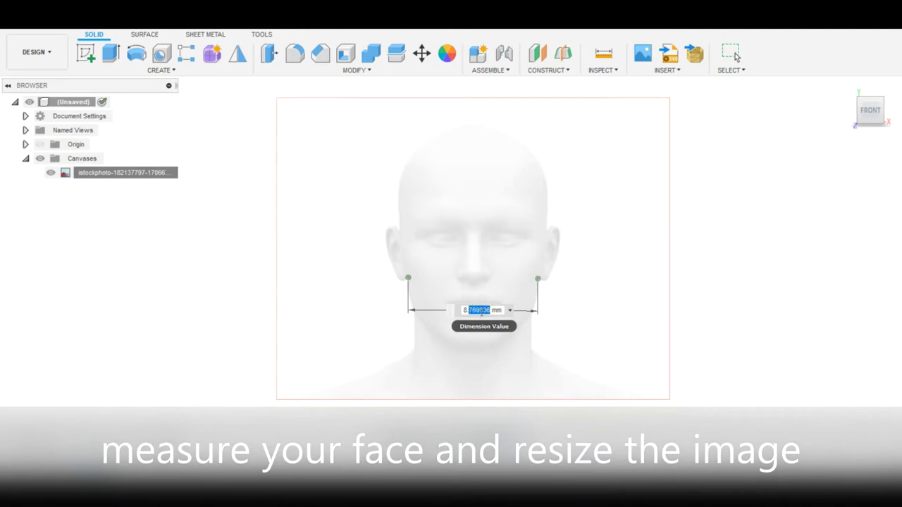
left_click_drag(481, 314, 466, 310)
key("Return")
scroll(471, 314, "down", 5)
scroll(471, 313, "down", 5)
scroll(470, 313, "down", 2)
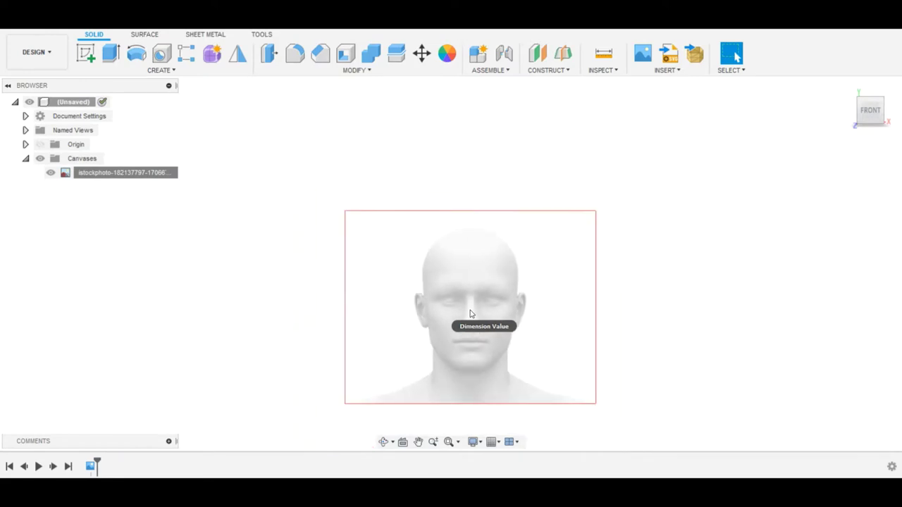
scroll(682, 246, "down", 3)
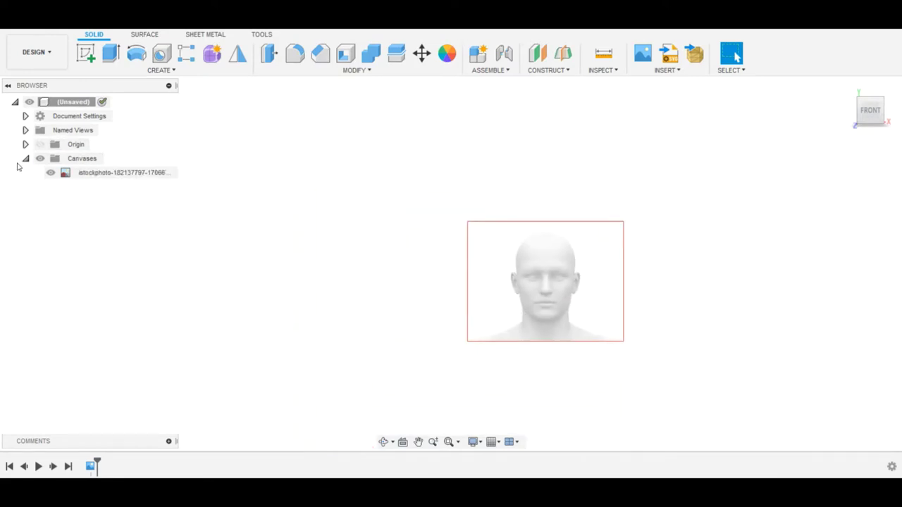
- Start a new sketch on the front plane facing the face image
left_click(25, 159)
scroll(574, 301, "up", 2)
scroll(543, 285, "up", 5)
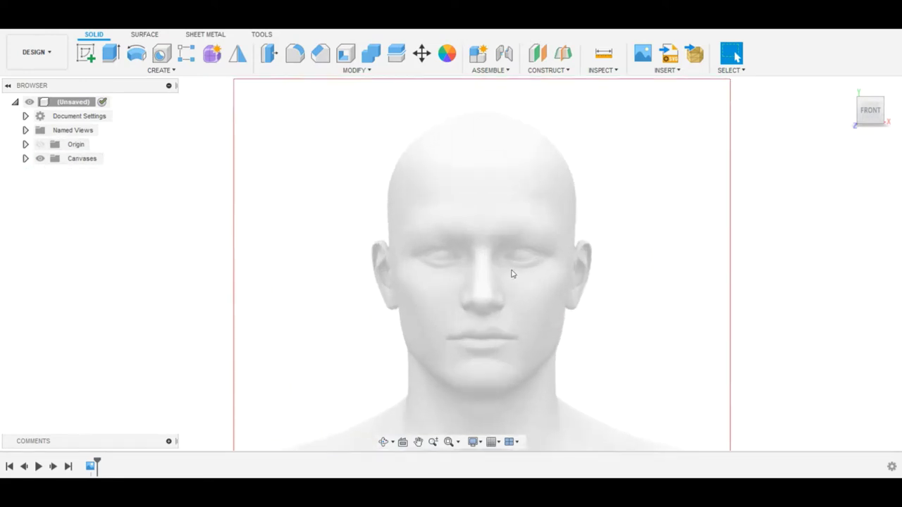
scroll(511, 272, "down", 2)
left_click(86, 53)
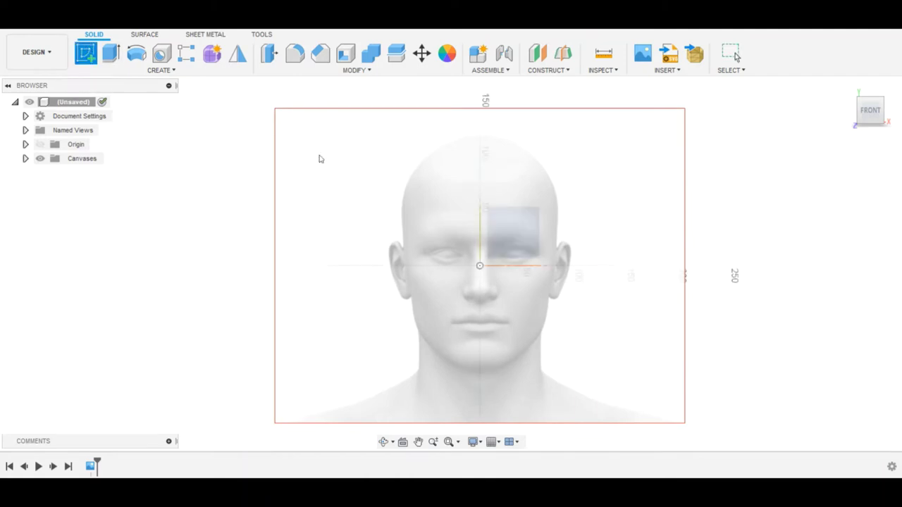
left_click(507, 225)
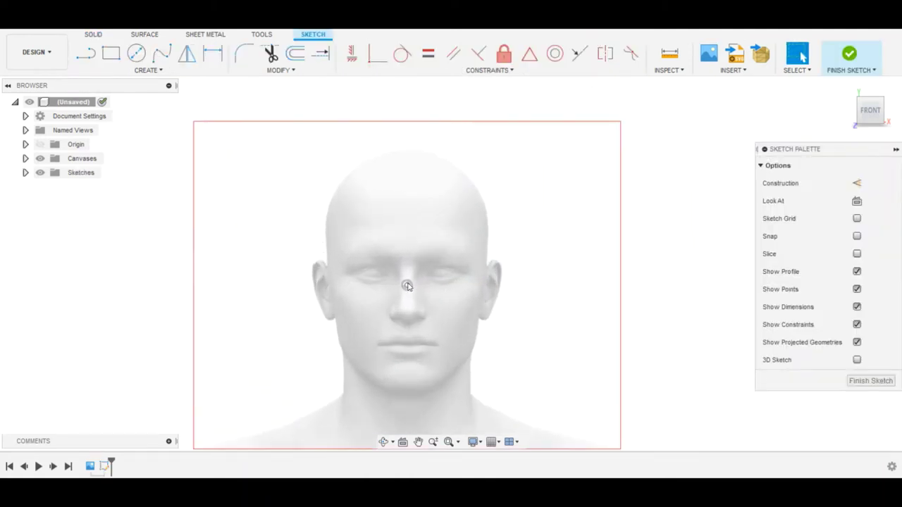
- Draw a vertical line from the top of the head to below the chin and make it construction geometry
key("l")
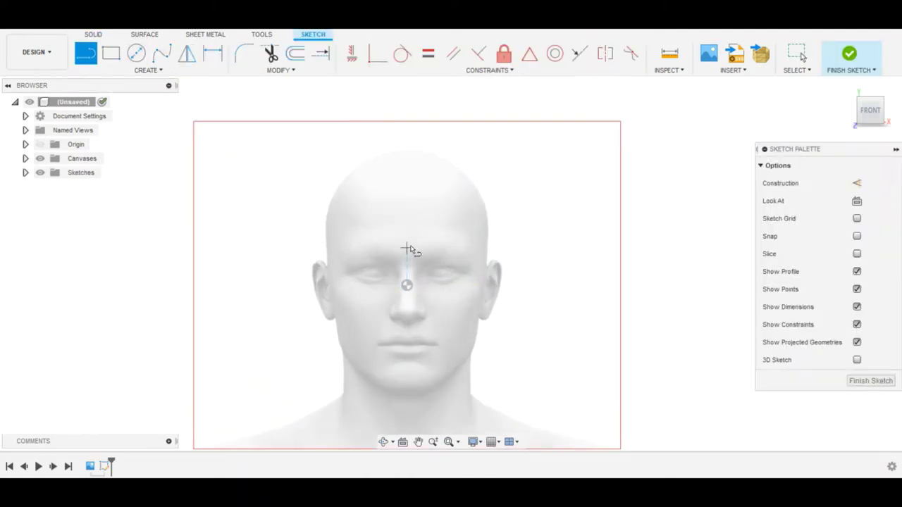
scroll(405, 252, "down", 2)
left_click(409, 153)
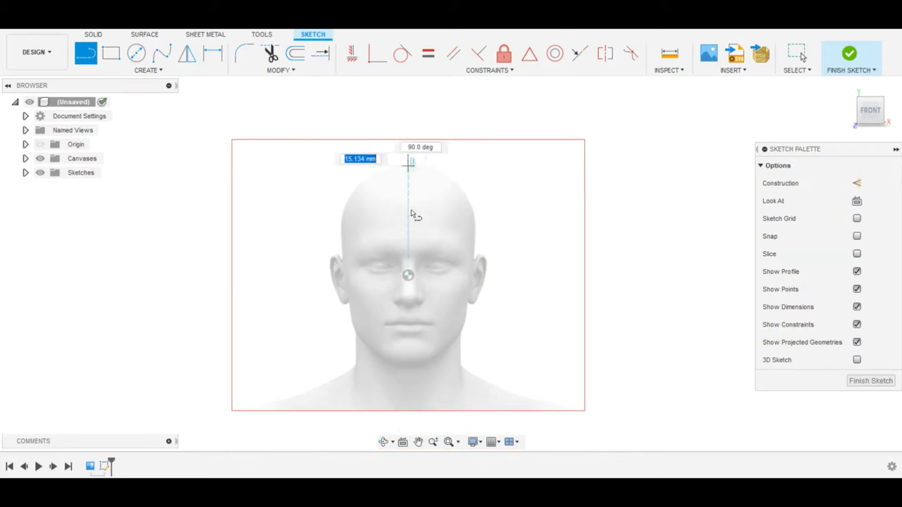
scroll(405, 281, "down", 2)
left_click(402, 381)
left_click(402, 380)
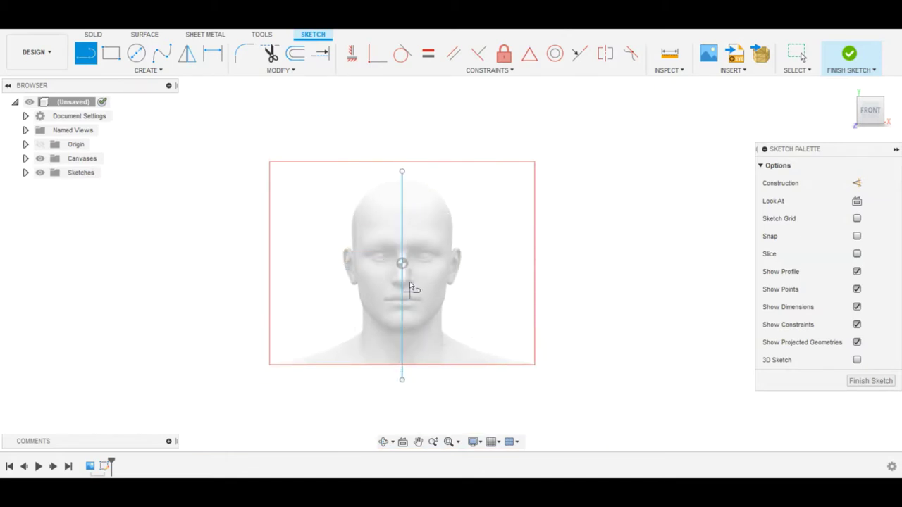
scroll(351, 172, "up", 2)
scroll(303, 148, "up", 1)
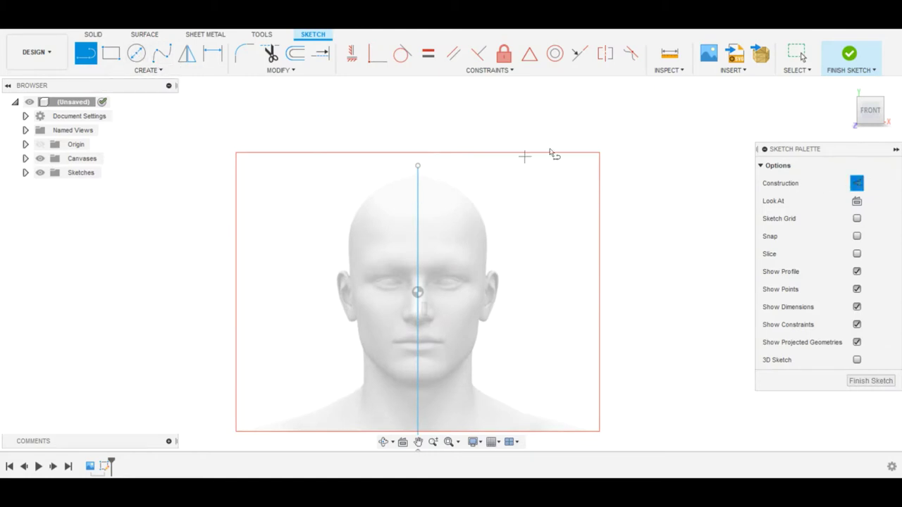
key("Escape")
left_click(418, 199)
left_click(856, 183)
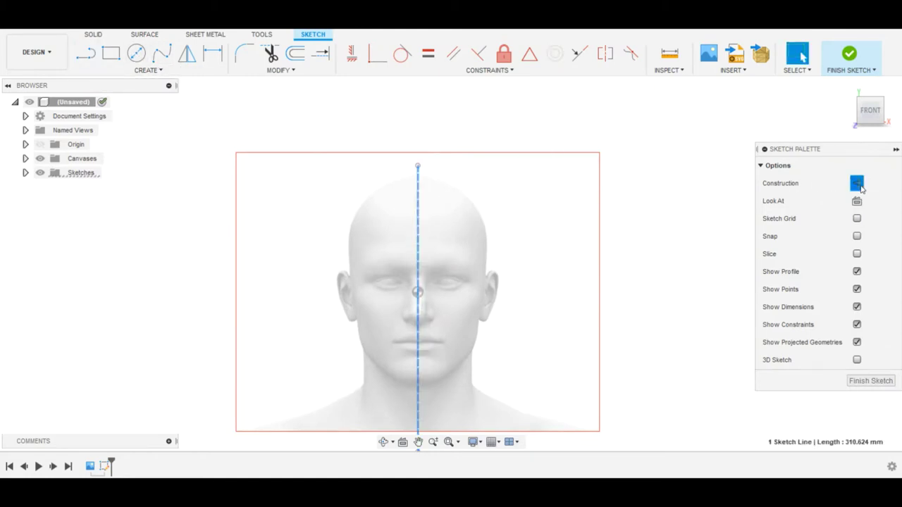
key("Escape")
- Draw a spline from beside the nose along the left cheek to the chin on the centre line
left_click(160, 49)
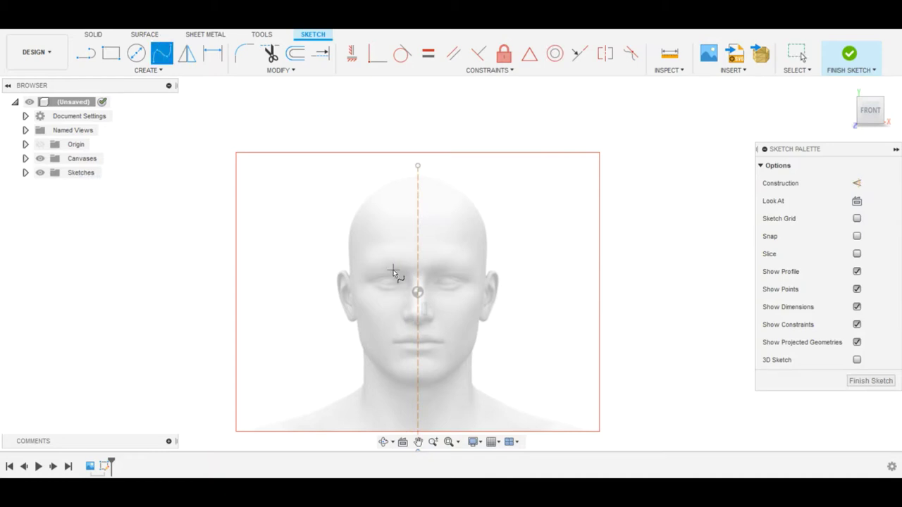
scroll(402, 317, "up", 2)
scroll(406, 381, "up", 2)
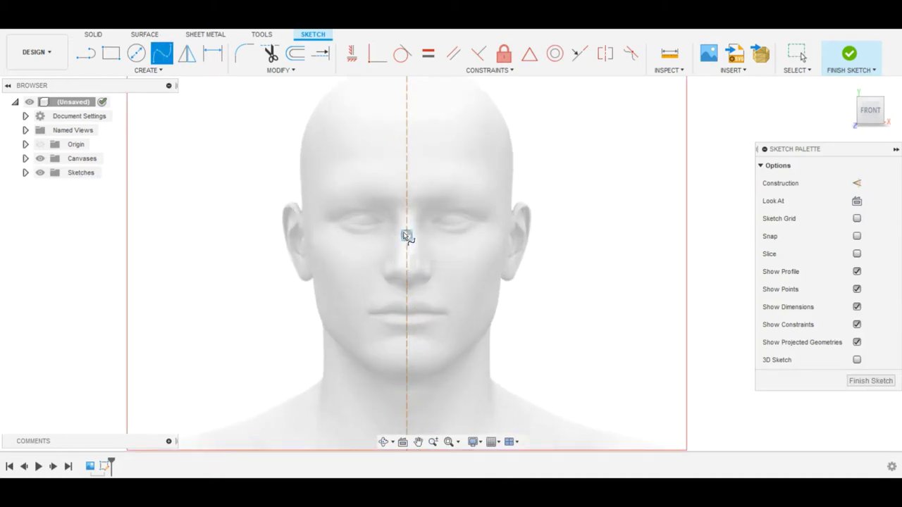
left_click(381, 251)
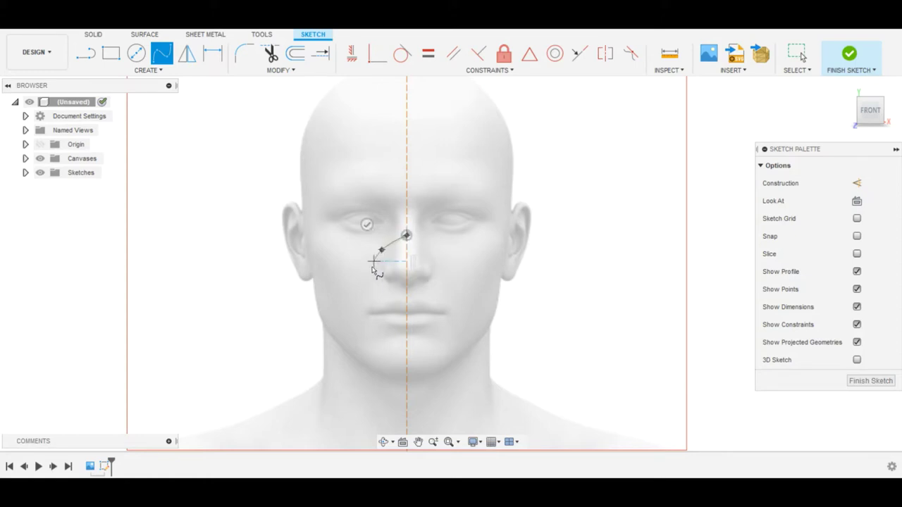
left_click(362, 291)
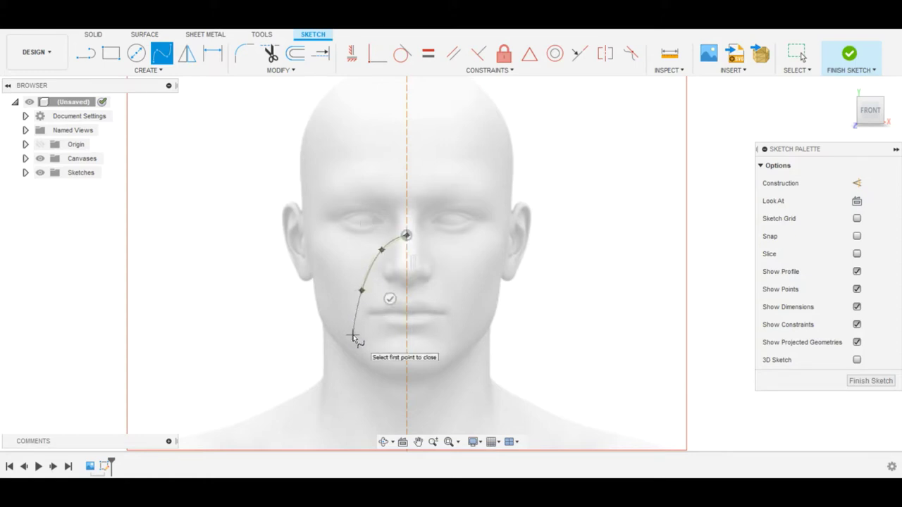
left_click(407, 386)
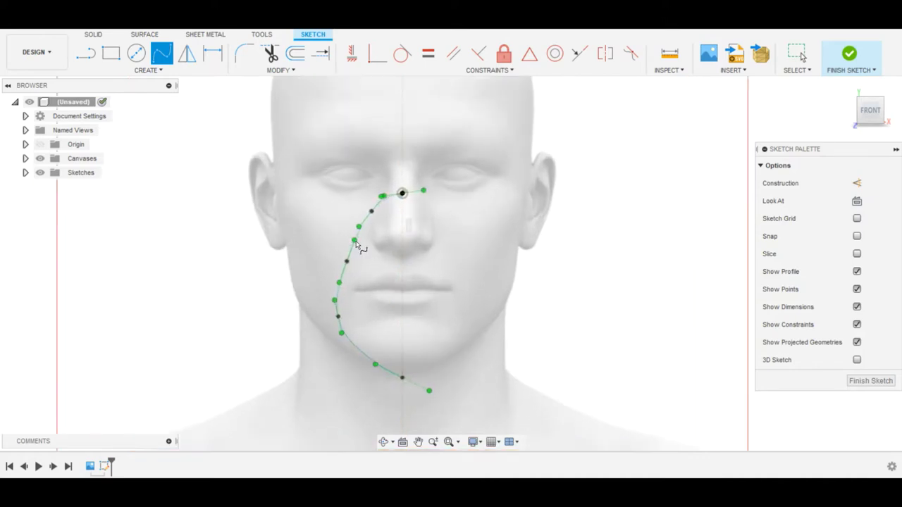
- Make both the chin and nose ends of the spline horizontal
left_click(352, 53)
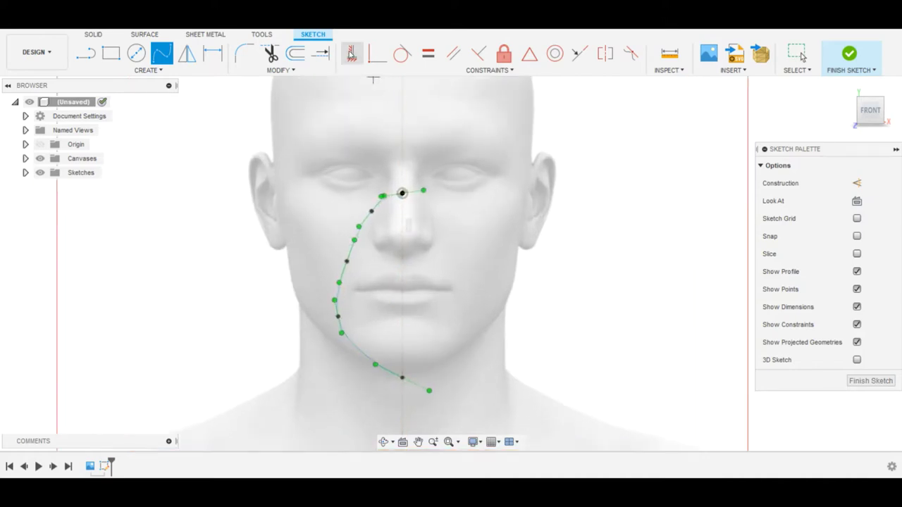
left_click(425, 389)
left_click(416, 197)
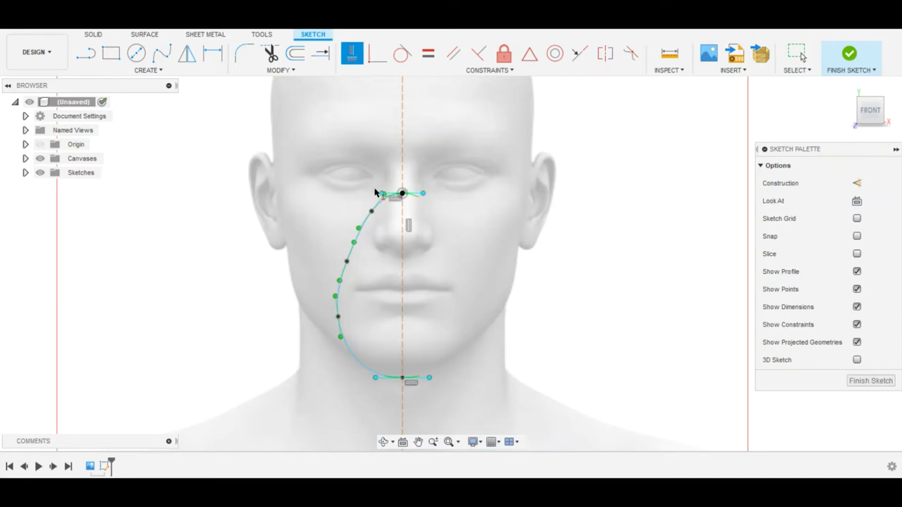
key("Escape")
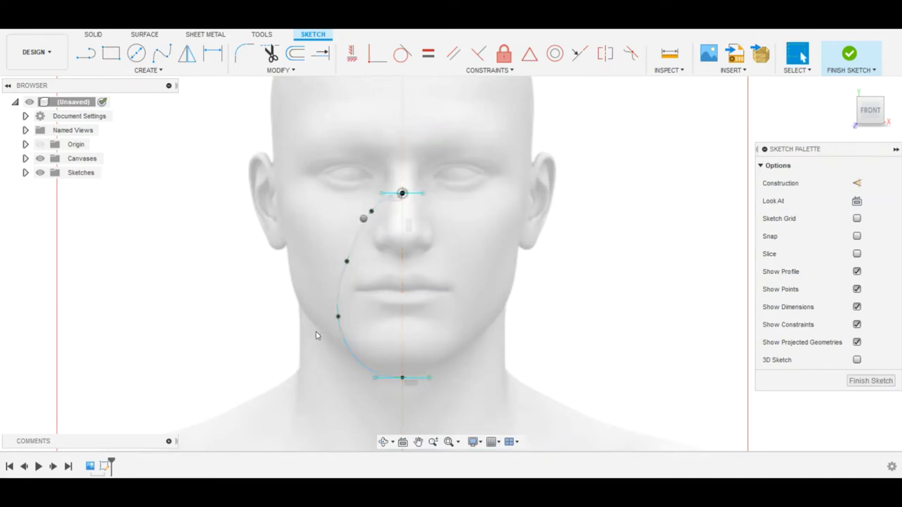
- Drag the spline's fit points to reshape the curve along the left cheek
scroll(362, 361, "up", 3)
left_click(323, 298)
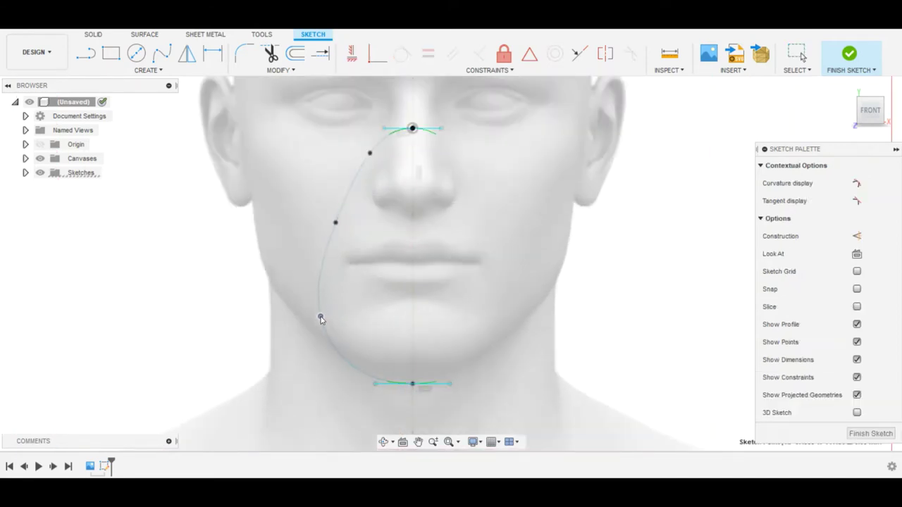
left_click_drag(413, 383, 412, 374)
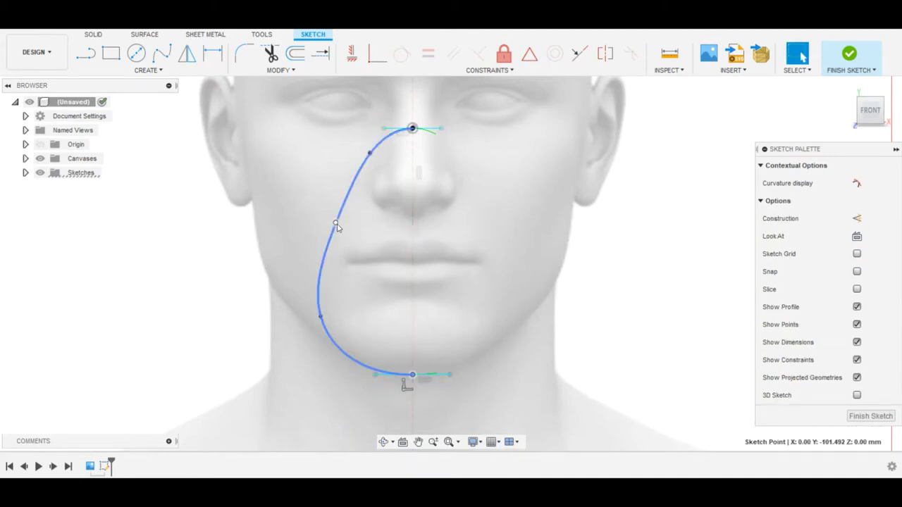
left_click_drag(370, 153, 364, 153)
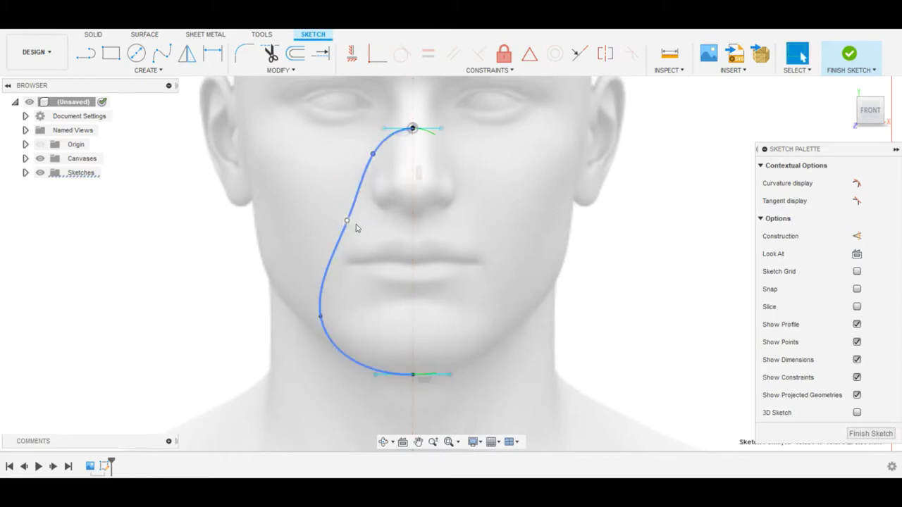
left_click_drag(348, 223, 357, 223)
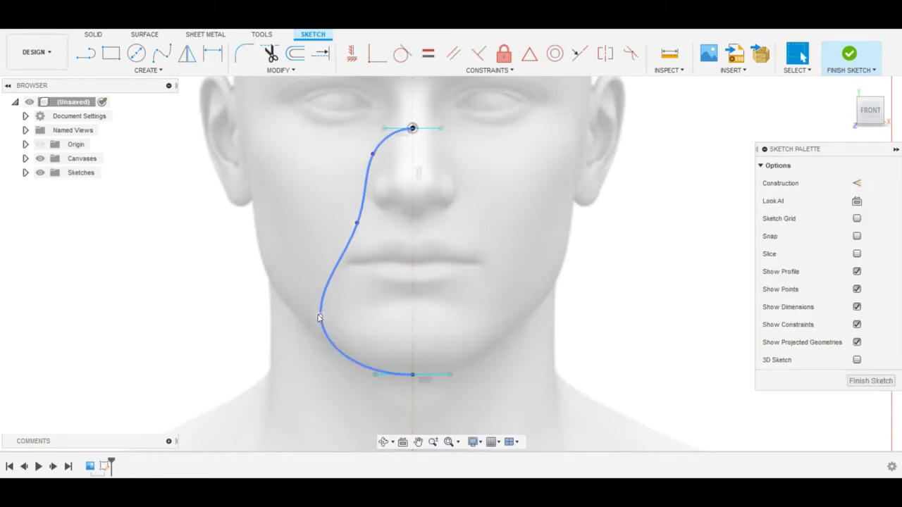
scroll(196, 167, "down", 2)
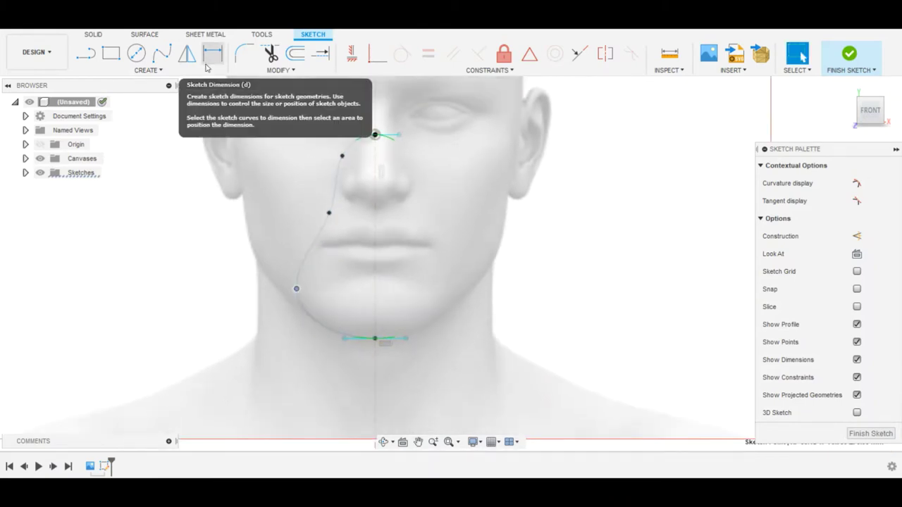
- Mirror the cheek curve across the centre line to close the outline, then finish the sketch
left_click(187, 54)
left_click(321, 226)
left_click(328, 326)
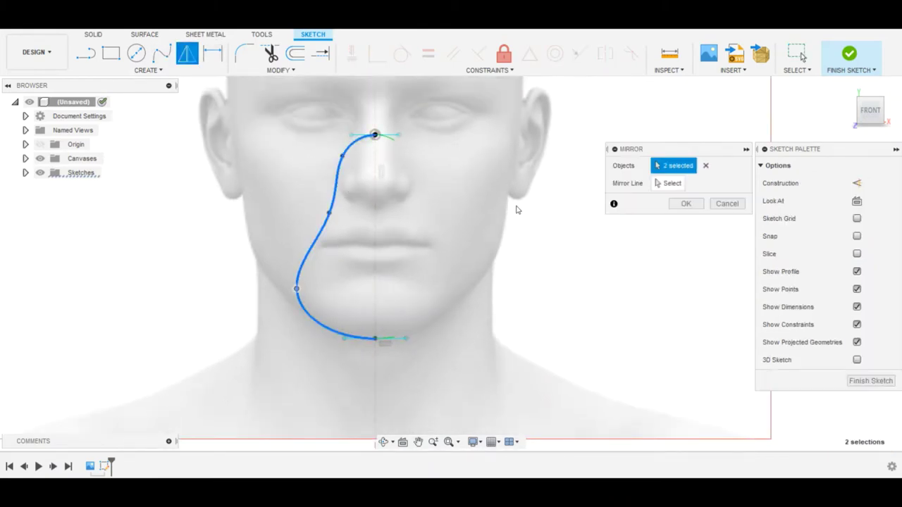
left_click(660, 184)
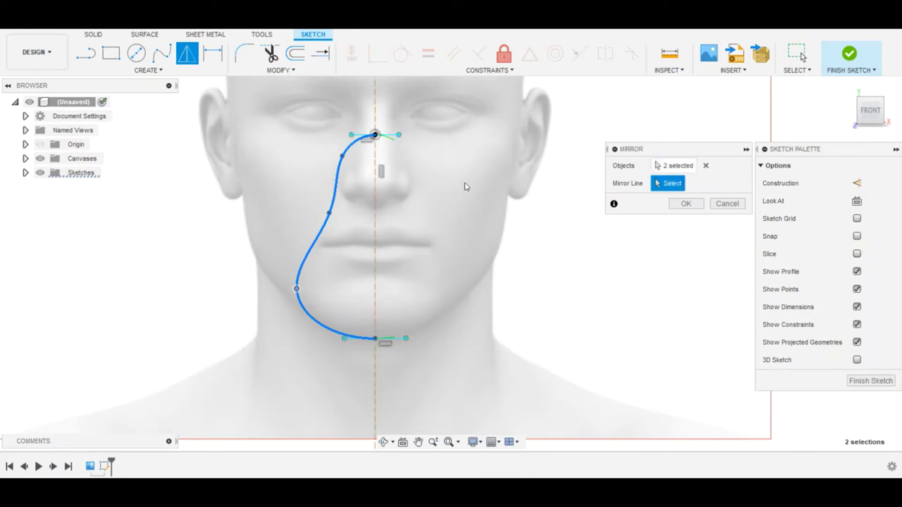
left_click(376, 232)
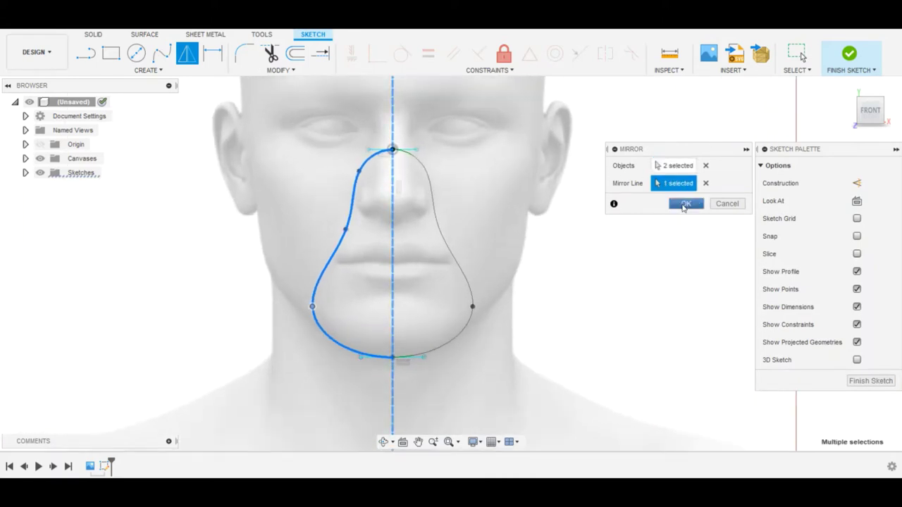
left_click(683, 205)
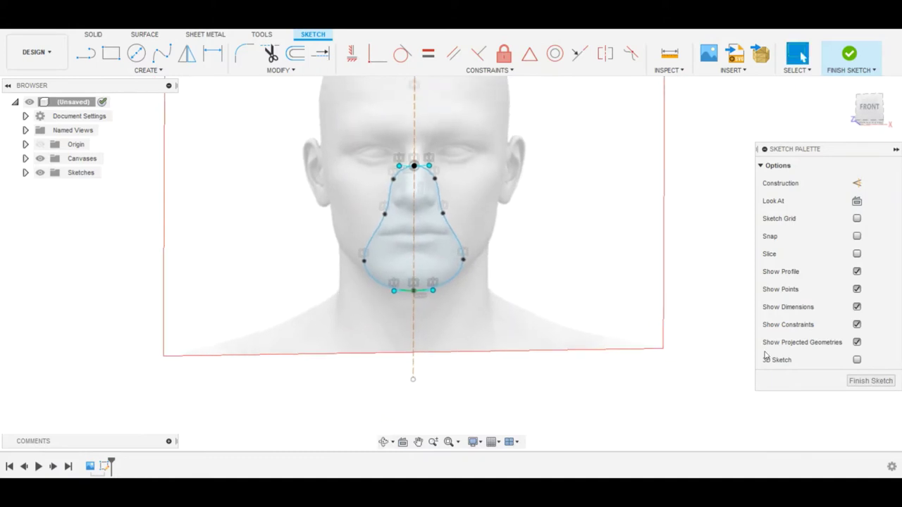
left_click(851, 380)
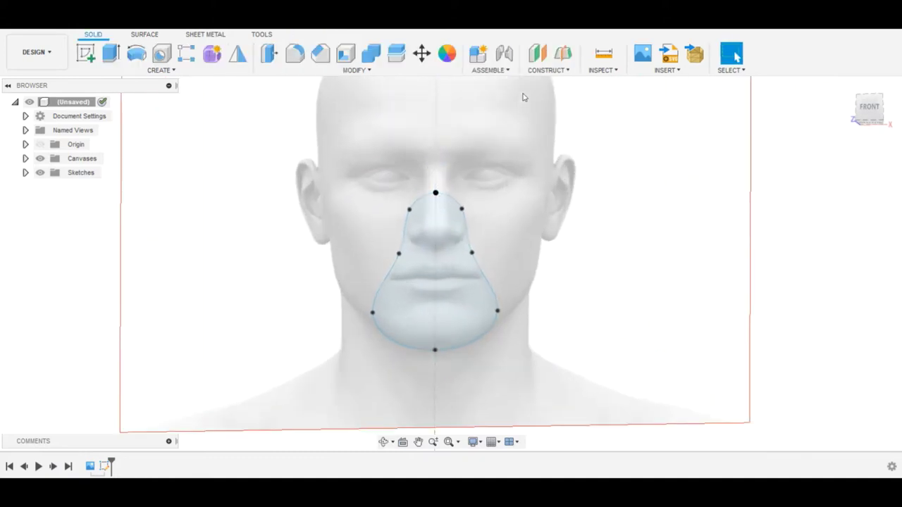
scroll(511, 178, "down", 2)
- Create a construction plane offset 30 mm from the XY plane, in front of the face
left_click(537, 53)
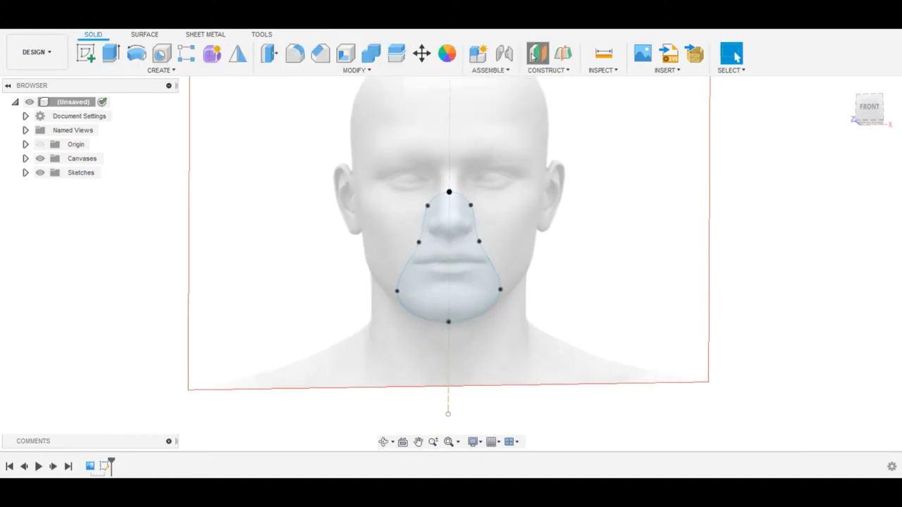
left_click(489, 155)
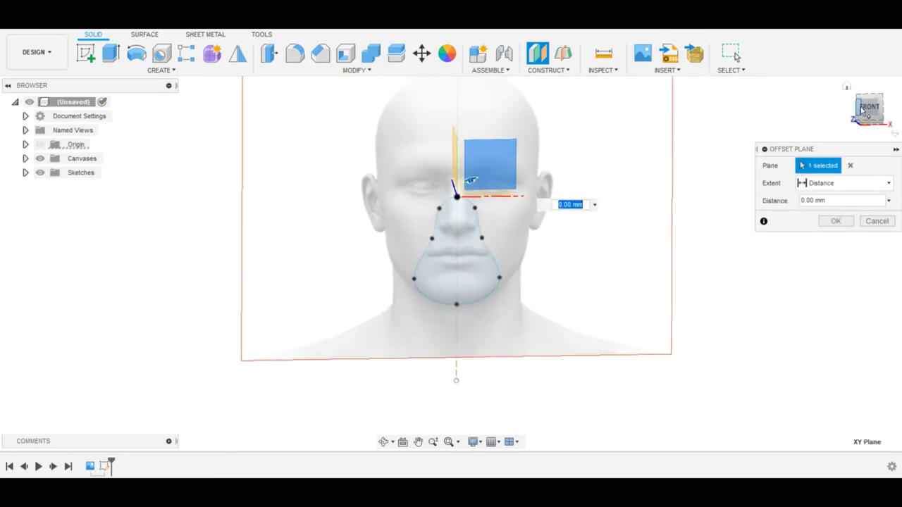
middle_click_drag(494, 225, 396, 238, "shift")
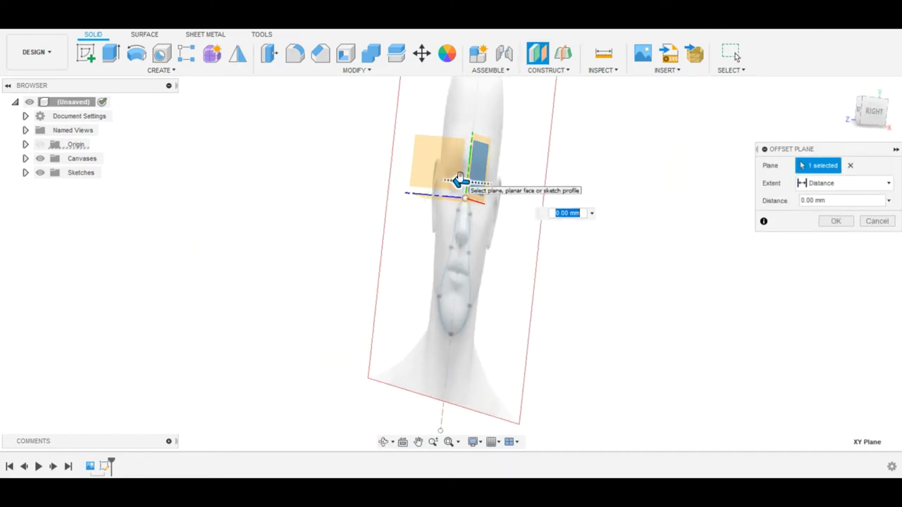
left_click_drag(462, 176, 424, 174)
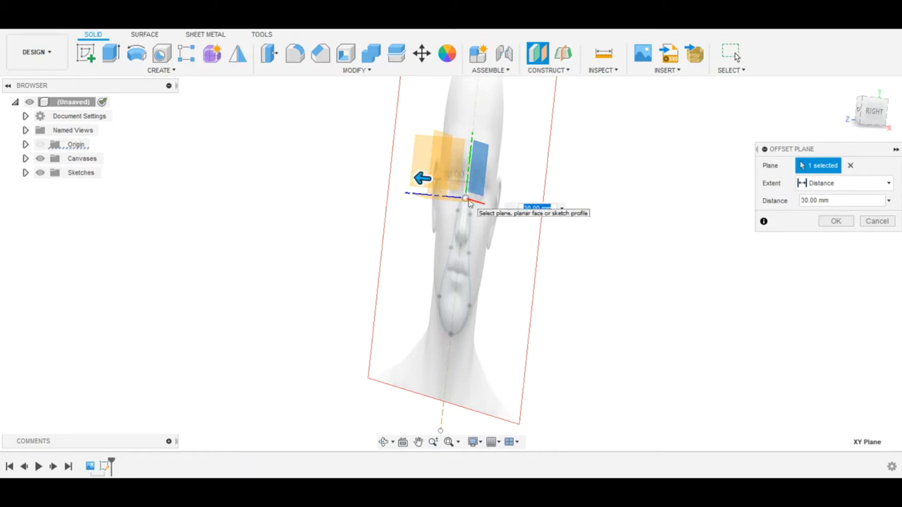
key("Return")
scroll(536, 204, "down", 2)
middle_click_drag(535, 204, 621, 214, "shift")
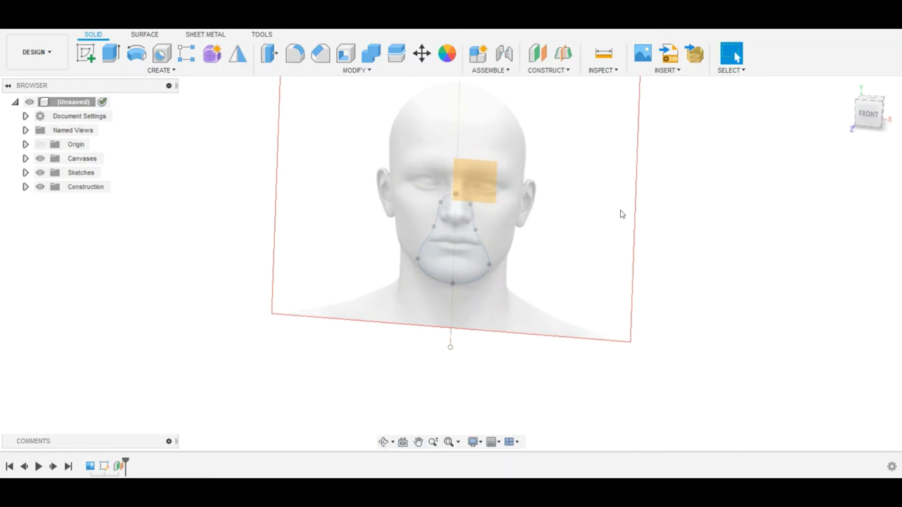
- Start a new sketch on the 30 mm offset plane
left_click(85, 53)
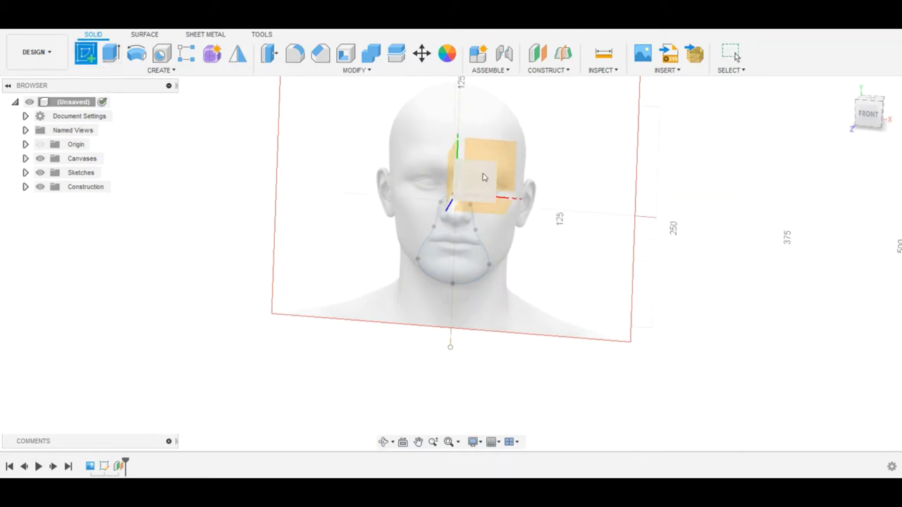
left_click(482, 174)
scroll(422, 251, "up", 5)
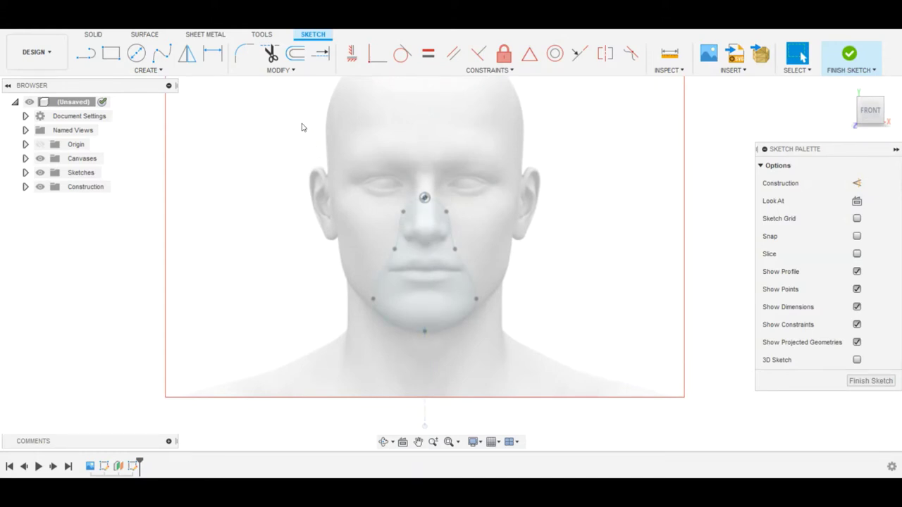
- Draw a vertical line from above the nose to below the chin and set it as construction
left_click(86, 53)
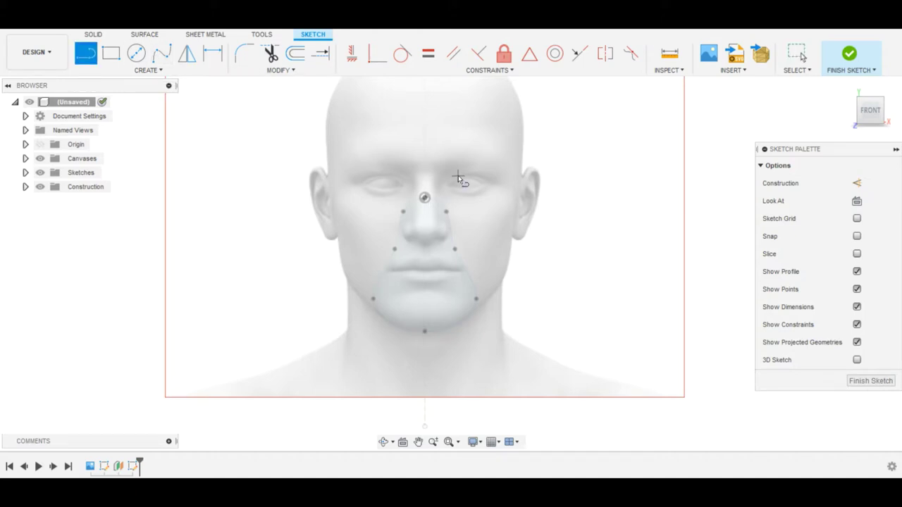
left_click(424, 138)
left_click(424, 366)
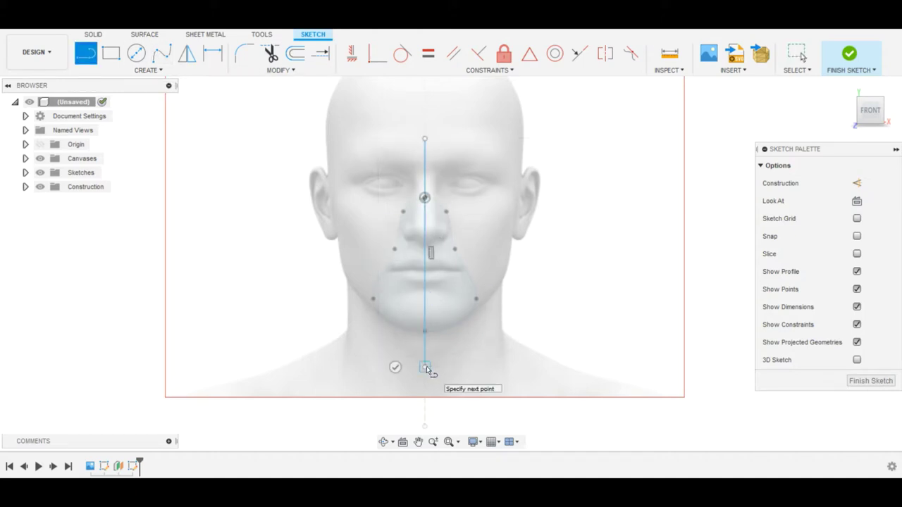
key("Escape")
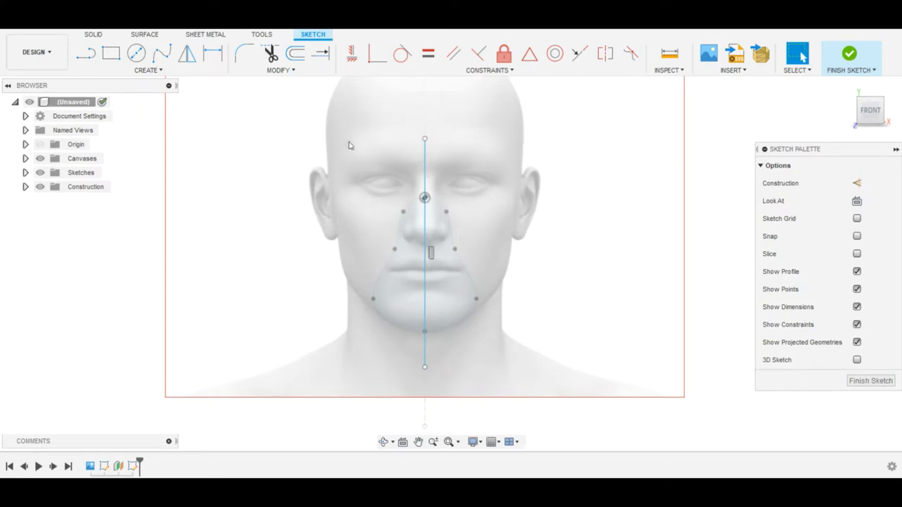
left_click(422, 162)
left_click(857, 183)
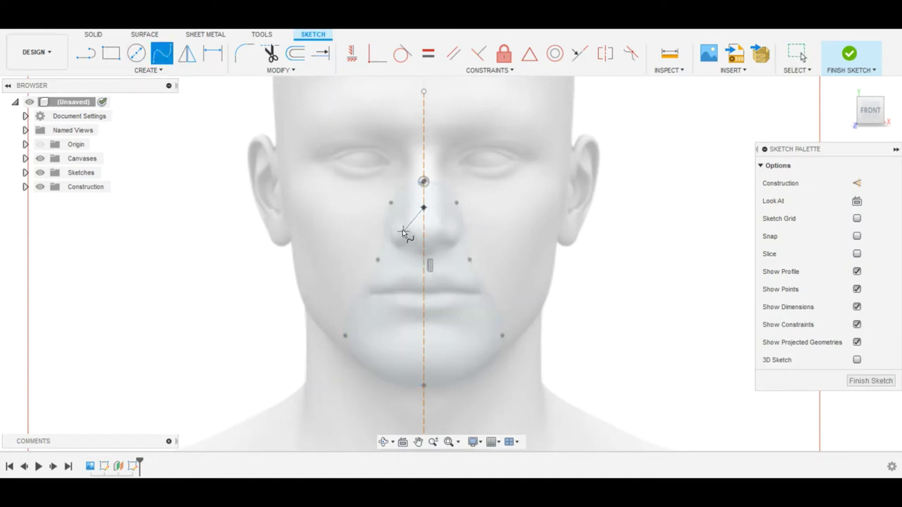
- Complete the spline beside the mouth down to the chin and constrain its end handles
left_click(393, 266)
left_click(424, 347)
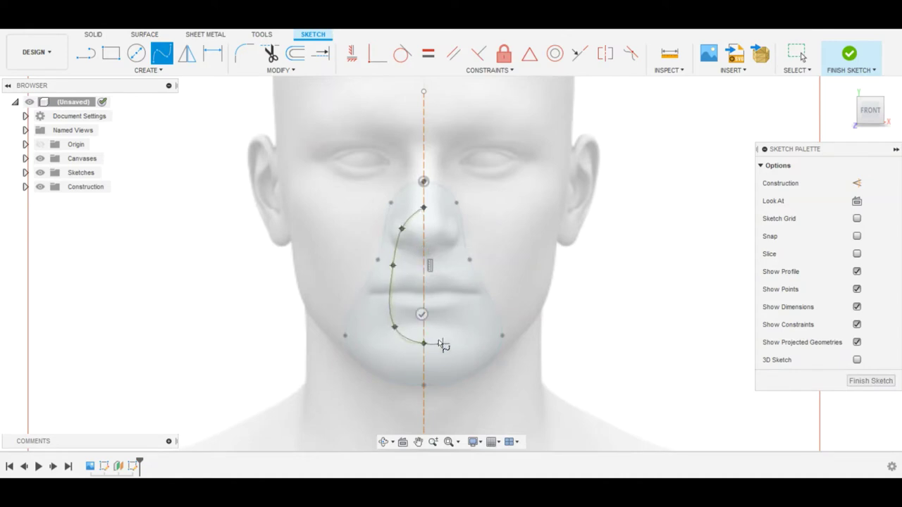
left_click(424, 325)
scroll(424, 209, "up", 1)
left_click(352, 53)
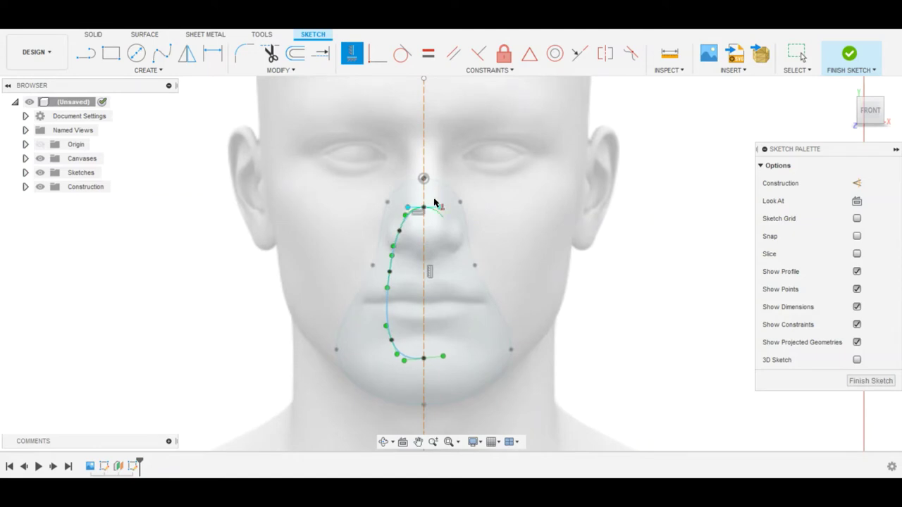
key("Escape")
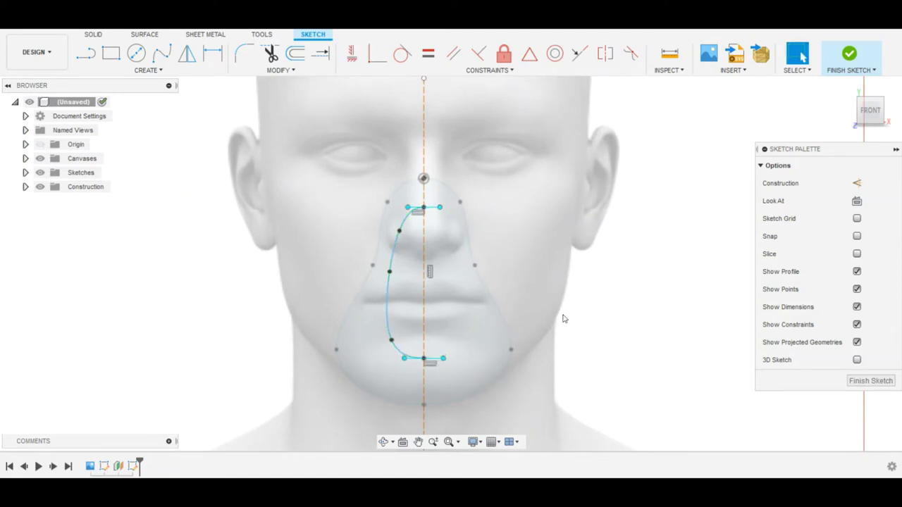
scroll(428, 233, "up", 2)
- Drag the spline's bottom and middle fit points to follow the face more closely
left_click(414, 237)
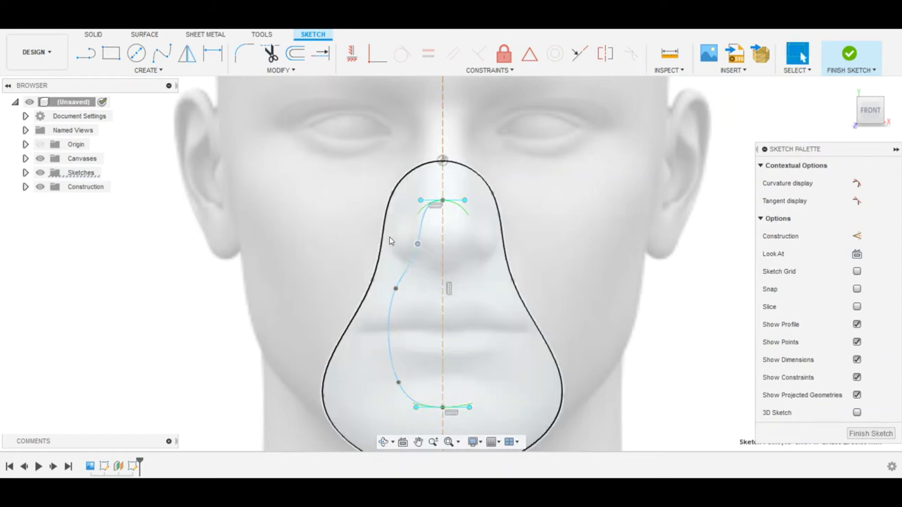
scroll(407, 360, "down", 2)
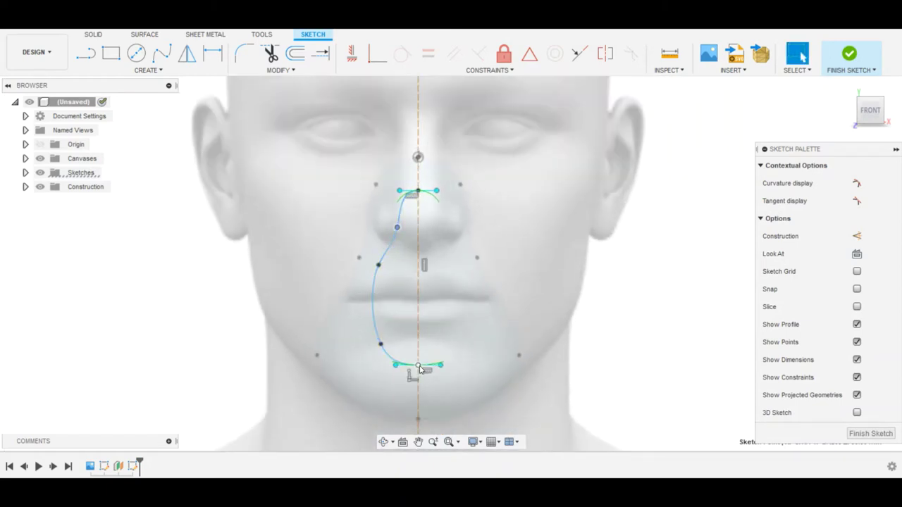
left_click_drag(408, 366, 409, 370)
left_click_drag(378, 265, 377, 269)
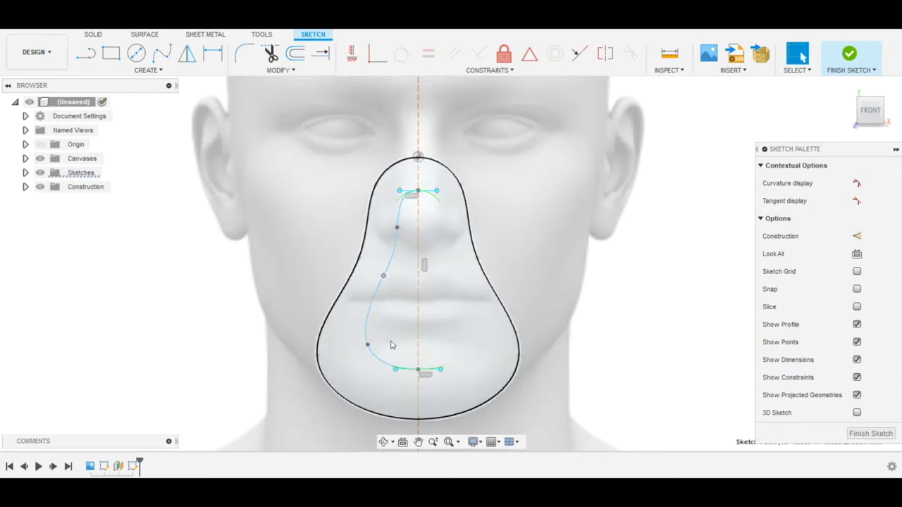
scroll(299, 240, "down", 1)
left_click(368, 282)
- Mirror only the spline across the construction centre line to close the inner outline
left_click(187, 62)
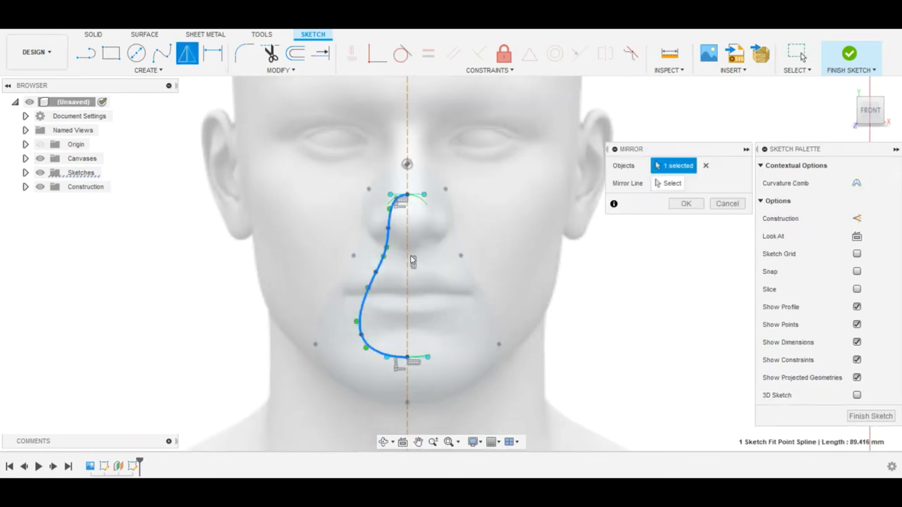
left_click(408, 258)
left_click(706, 166)
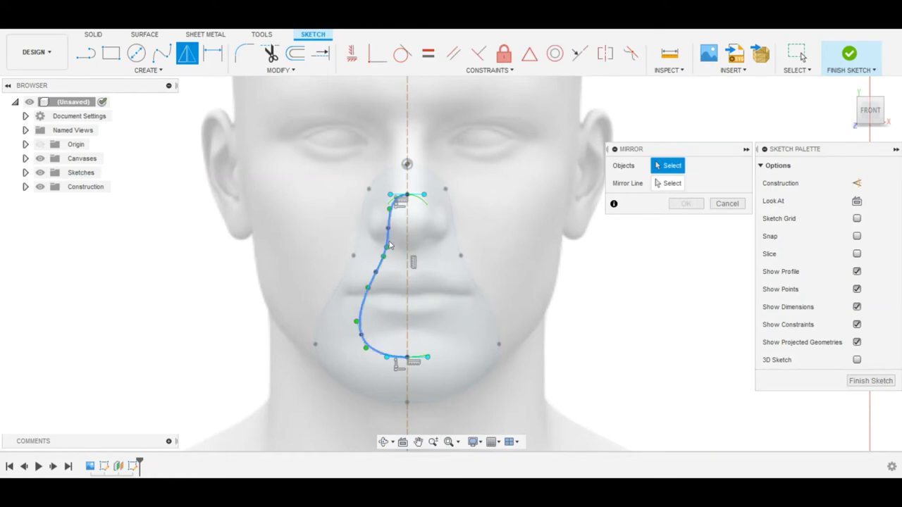
left_click(385, 237)
left_click(673, 183)
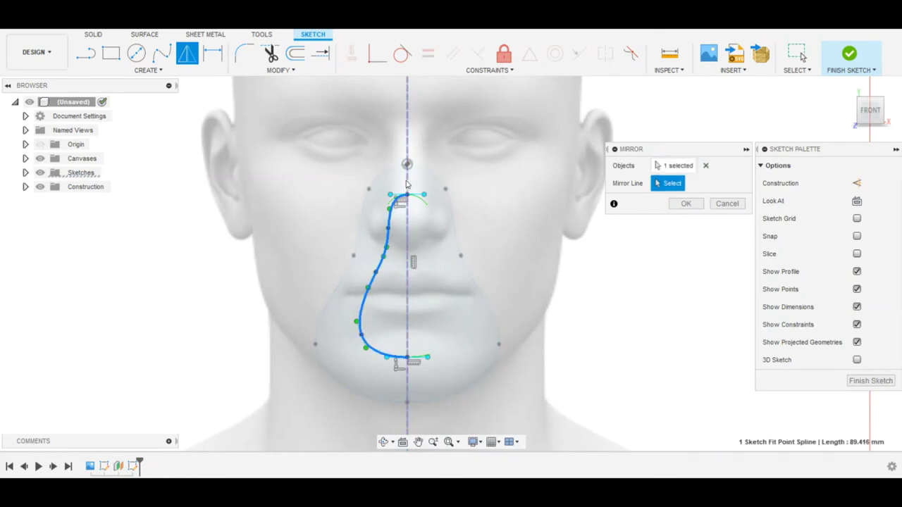
left_click(407, 185)
left_click(686, 204)
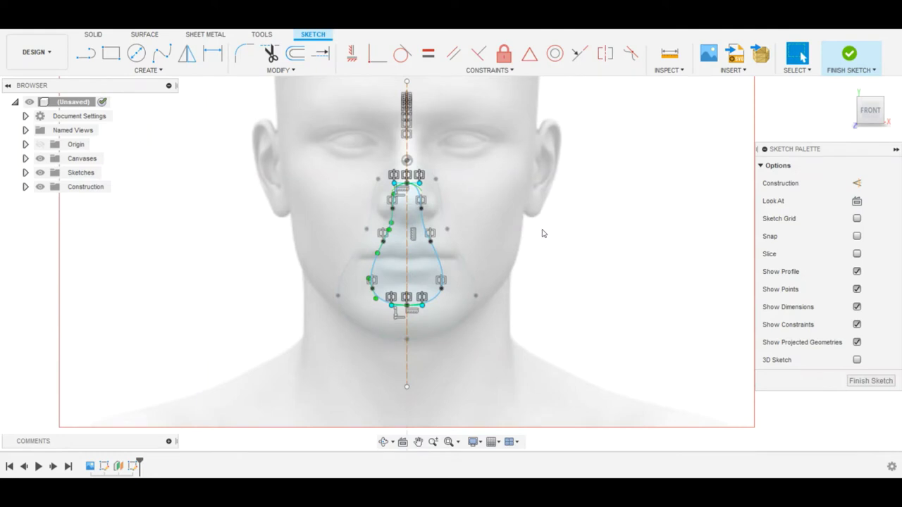
- Check the mirrored outline from an angle and finish the sketch
middle_click_drag(542, 233, 464, 266, "shift")
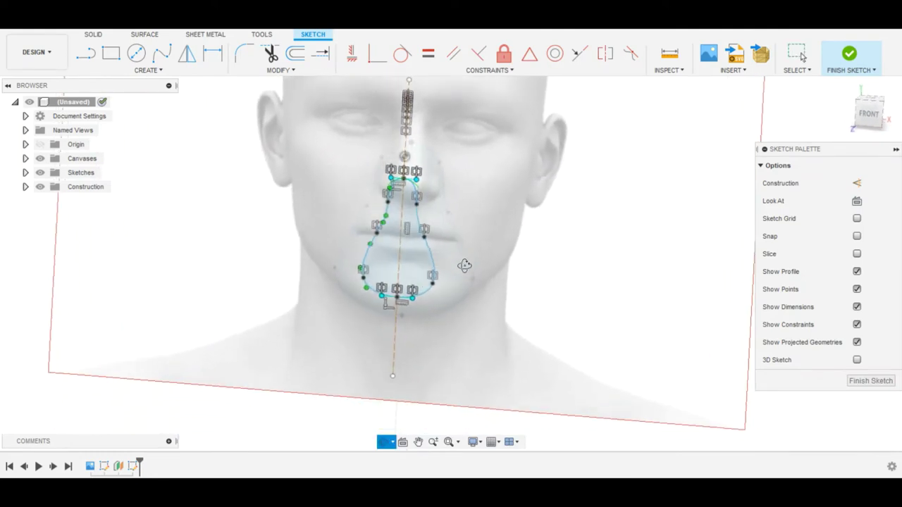
middle_click_drag(464, 266, 529, 242, "shift")
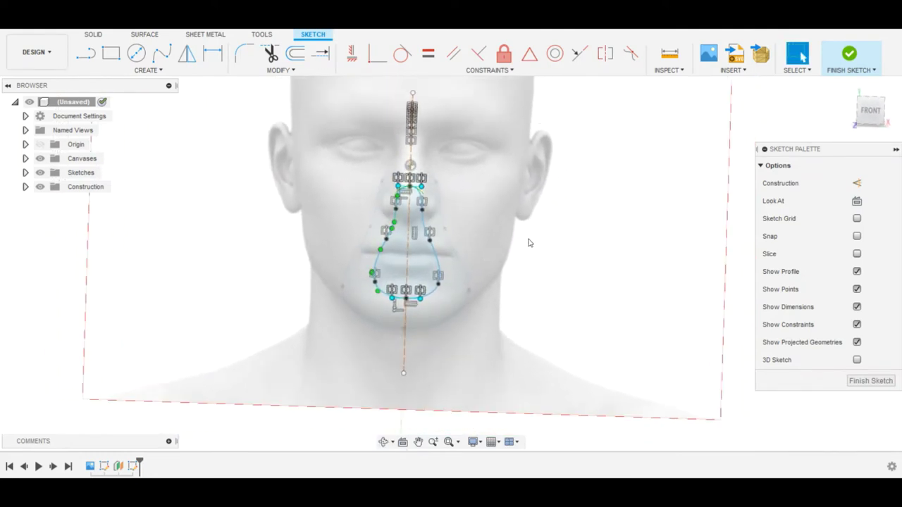
left_click(870, 380)
mouse_move(578, 211)
middle_mouse_down("shift")
mouse_move(570, 208)
mouse_move(612, 236)
mouse_move(167, 94)
middle_mouse_up("shift")
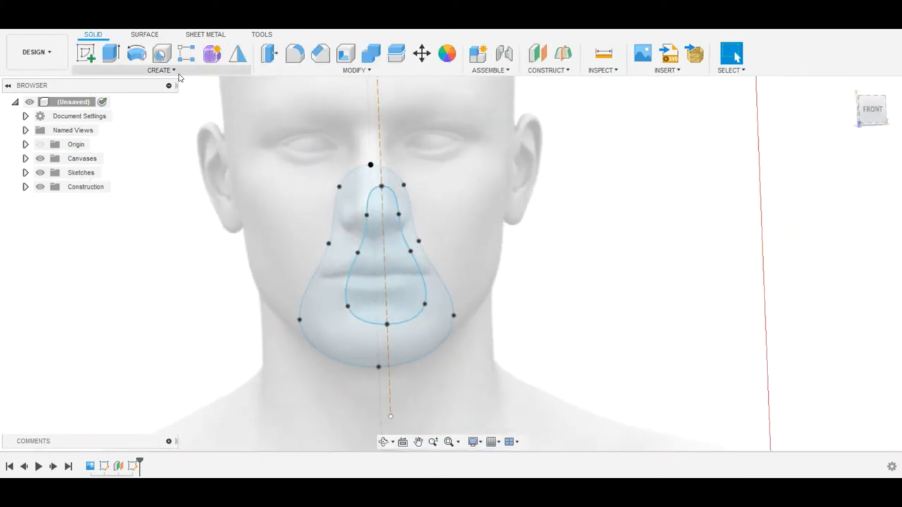
- Start a loft from the outer mask outline to the inner offset outline
left_click(176, 73)
left_click(135, 184)
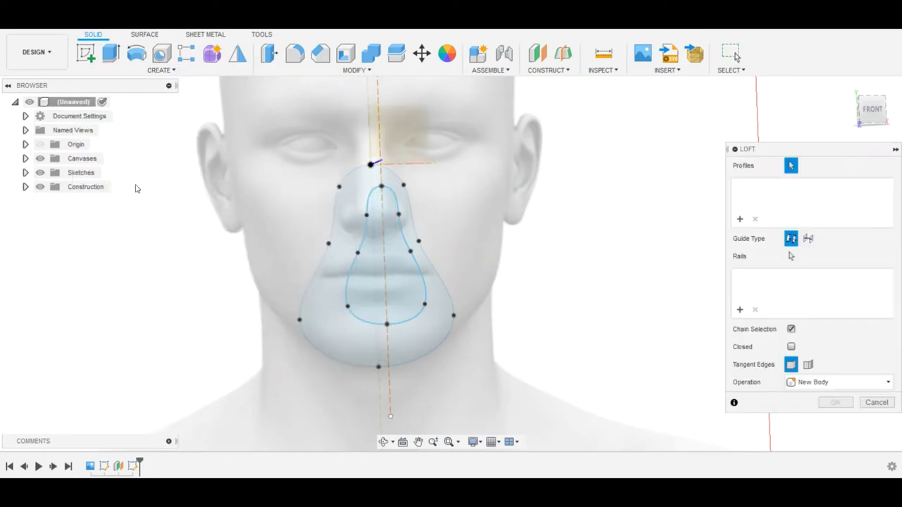
left_click(365, 243)
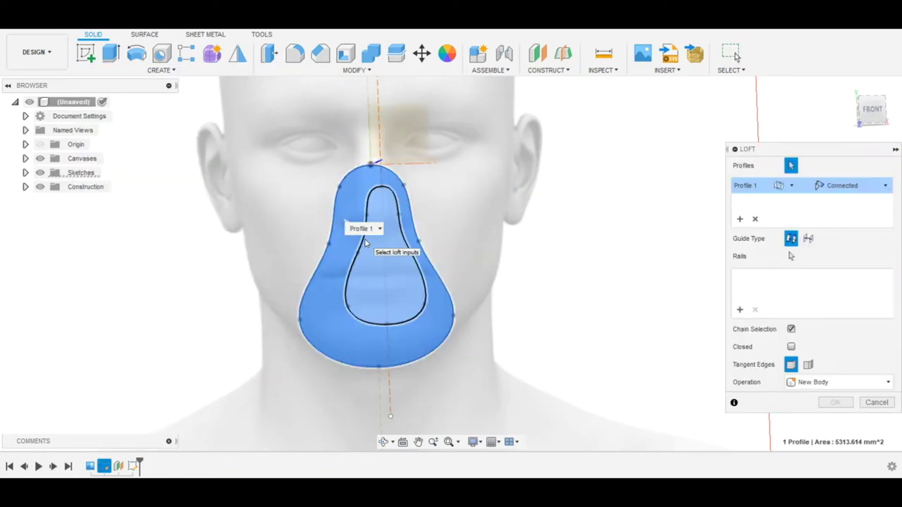
left_click(365, 243)
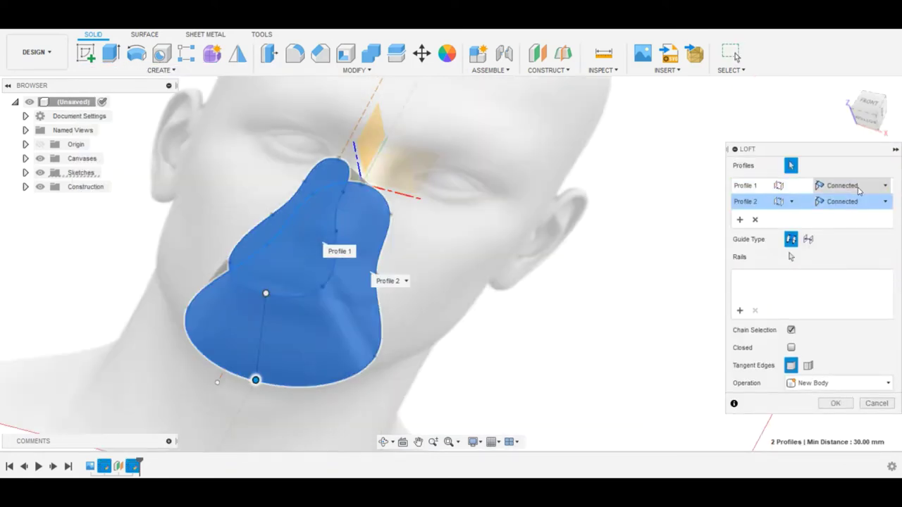
- Set the second profile to Direction with weight 2.00 and create the loft as a new body
left_click(861, 202)
left_click(861, 204)
left_click(862, 201)
left_click(843, 231)
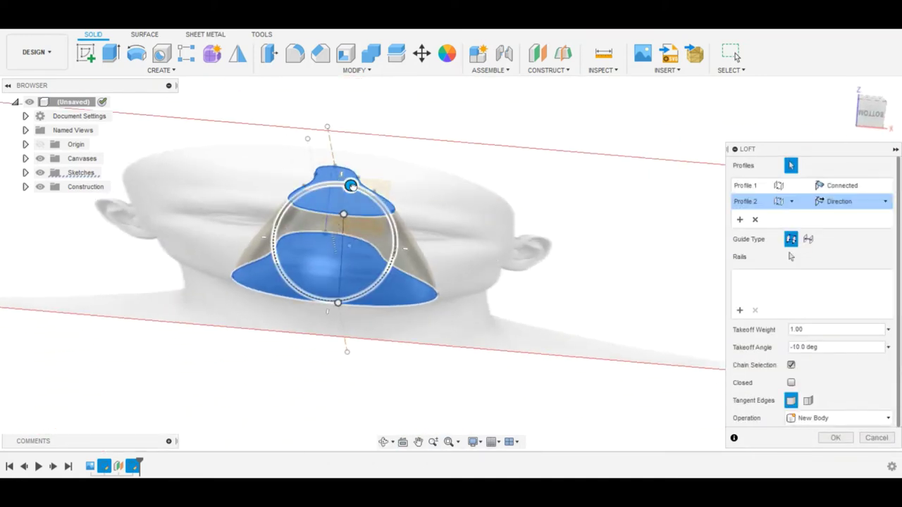
mouse_move(347, 181)
left_mouse_down()
mouse_move(337, 220)
mouse_move(337, 204)
left_mouse_up()
mouse_move(337, 205)
middle_mouse_down("shift")
mouse_move(473, 224)
mouse_move(773, 222)
middle_mouse_up("shift")
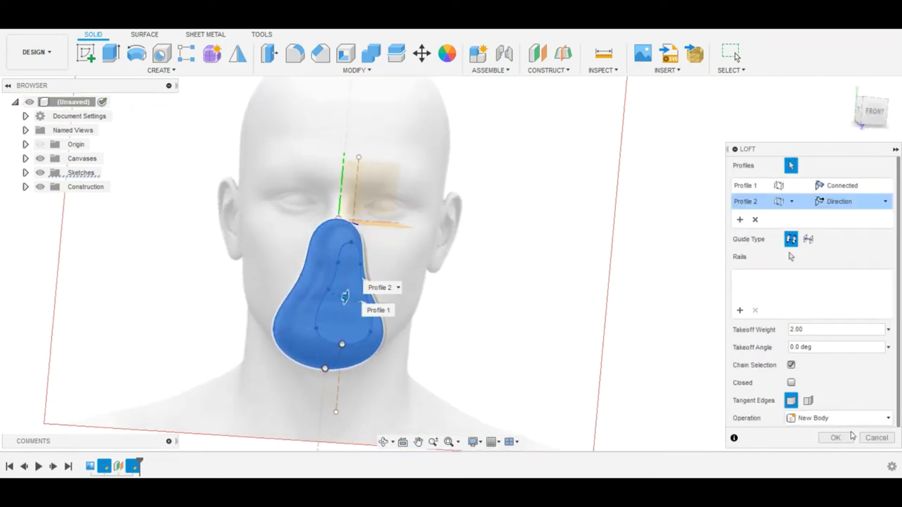
left_click(836, 438)
middle_click_drag(562, 260, 464, 183, "shift")
left_click(868, 106)
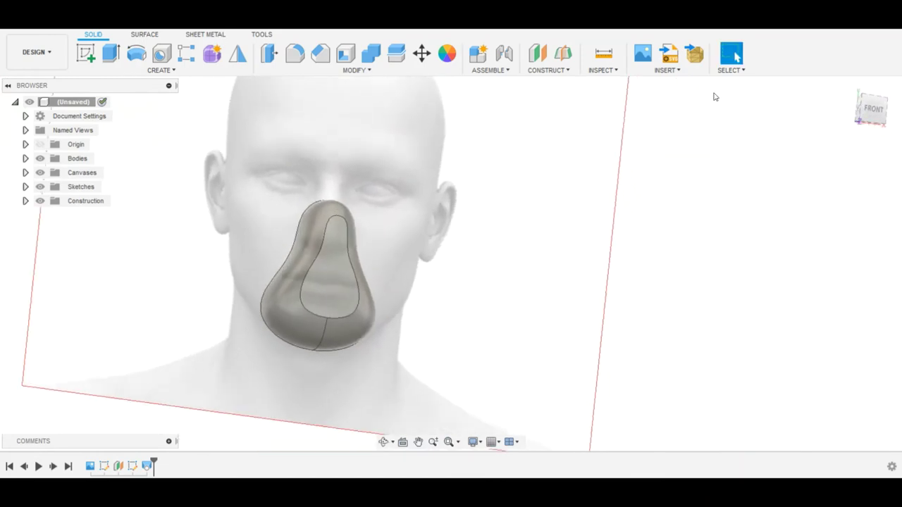
- Shell the loft to 1.5 mm thickness, removing its inner and outer end faces
scroll(331, 197, "up", 2)
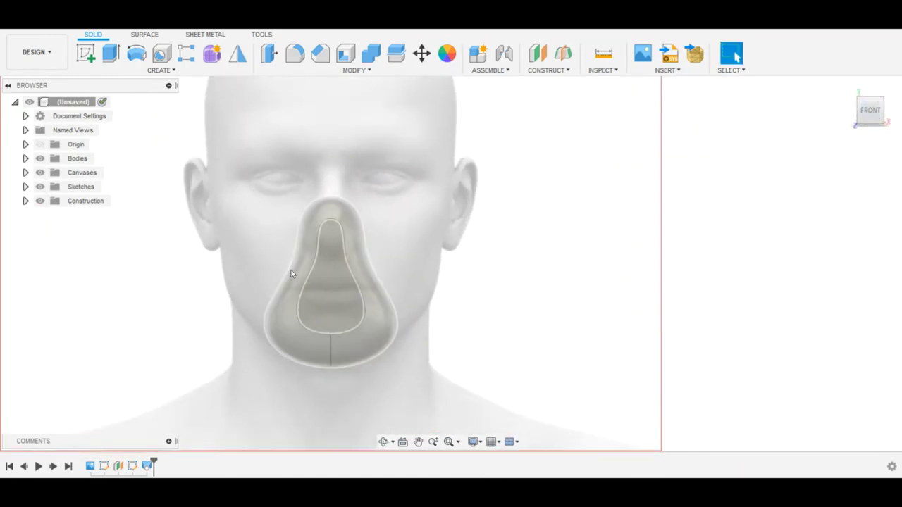
scroll(304, 245, "up", 2)
scroll(322, 306, "up", 2)
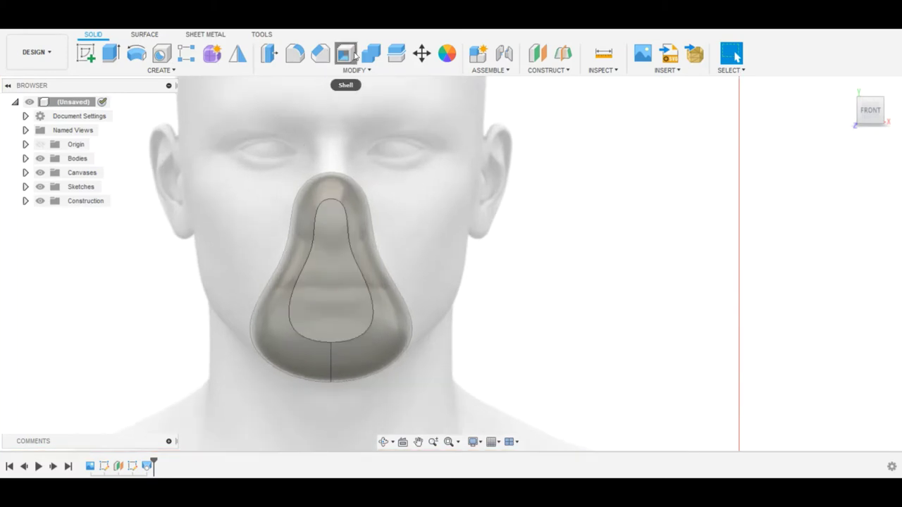
left_click(346, 53)
left_click(335, 284)
middle_click_drag(334, 284, 282, 195, "shift")
left_click(322, 255)
mouse_move(322, 255)
middle_mouse_down("shift")
mouse_move(611, 364)
mouse_move(184, 218)
mouse_move(313, 200)
mouse_move(383, 225)
mouse_move(272, 195)
mouse_move(281, 181)
mouse_move(272, 92)
middle_mouse_up("shift")
type("1.5")
key("Return")
- Extrude the shell's rim face by 1 mm and view the mask from the right side
scroll(299, 190, "up", 3)
key("e")
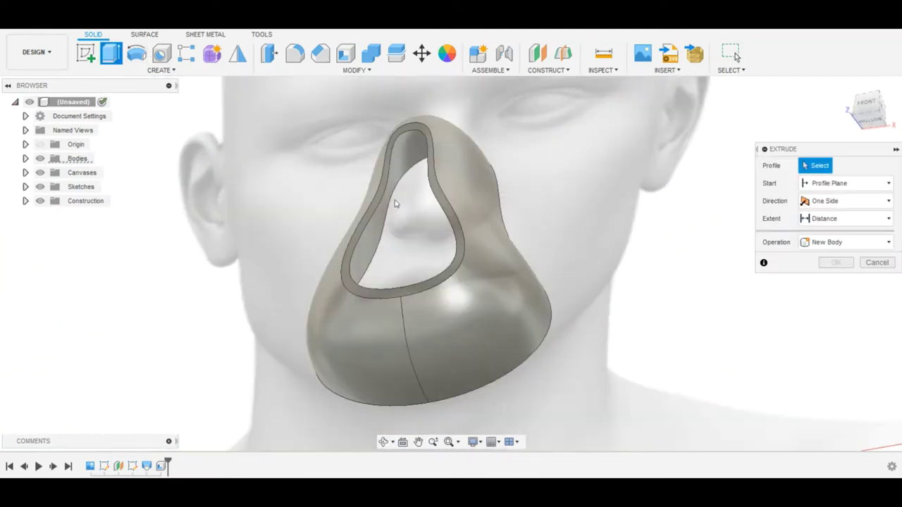
left_click(369, 207)
type("1")
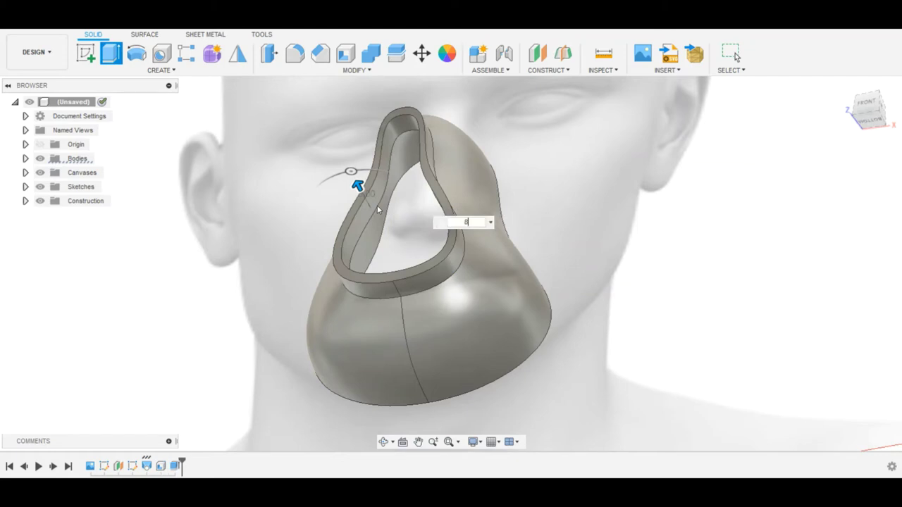
key("Return")
scroll(379, 208, "down", 2)
mouse_move(379, 209)
middle_mouse_down("shift")
mouse_move(423, 218)
mouse_move(452, 204)
middle_mouse_up("shift")
scroll(442, 222, "up", 2)
key("Escape")
left_click(871, 110)
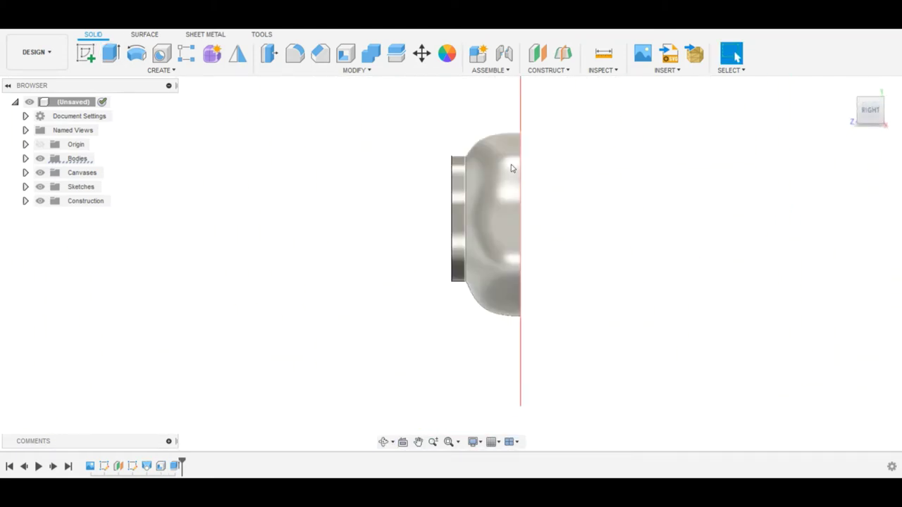
- Start a sketch on the side plane and draw a three-point spline along the mask's front
left_click(86, 53)
left_click(318, 110)
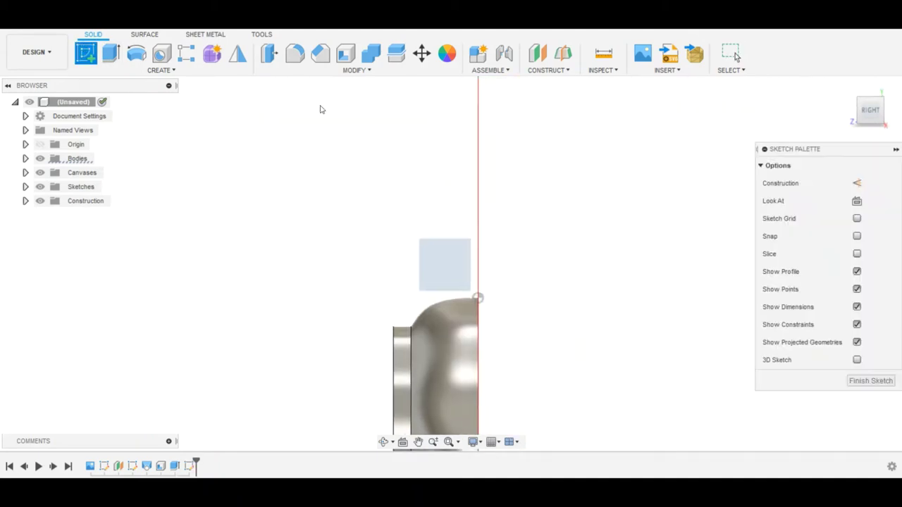
scroll(396, 220, "up", 3)
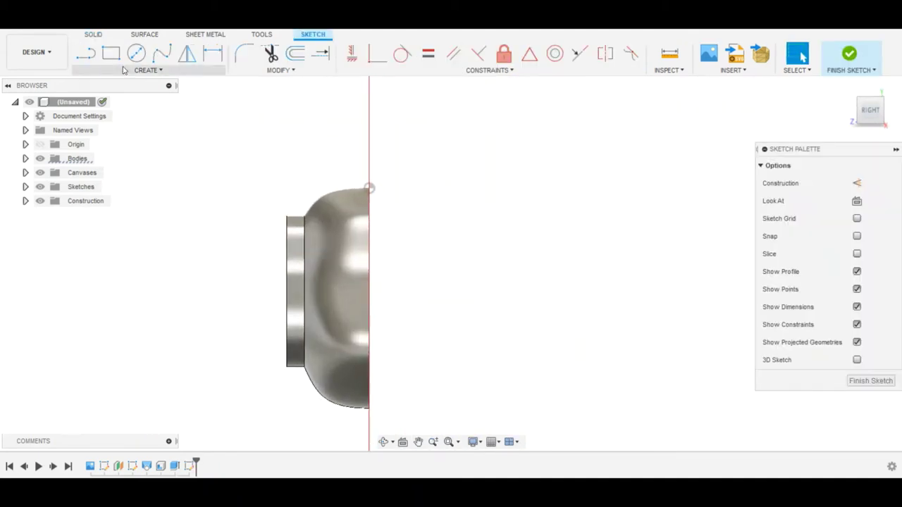
left_click(161, 53)
scroll(360, 186, "up", 1)
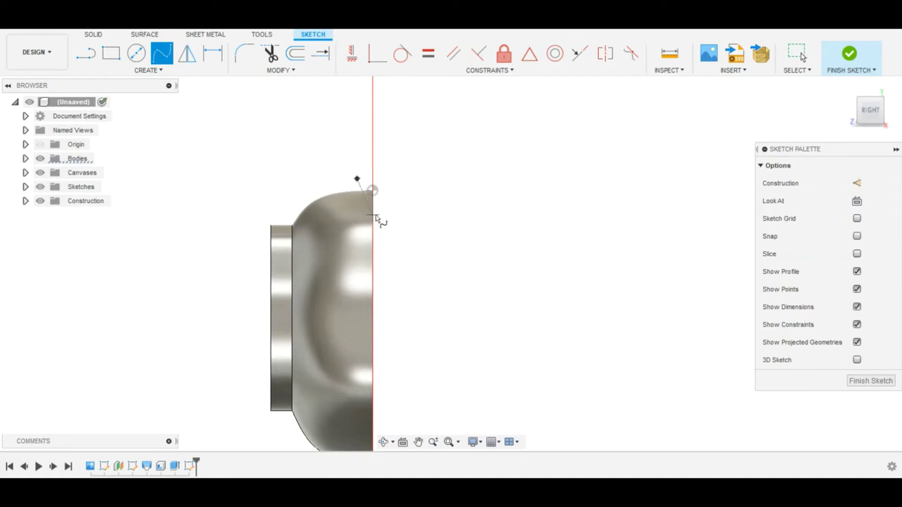
left_click(365, 291)
scroll(289, 190, "down", 2)
scroll(339, 331, "up", 1)
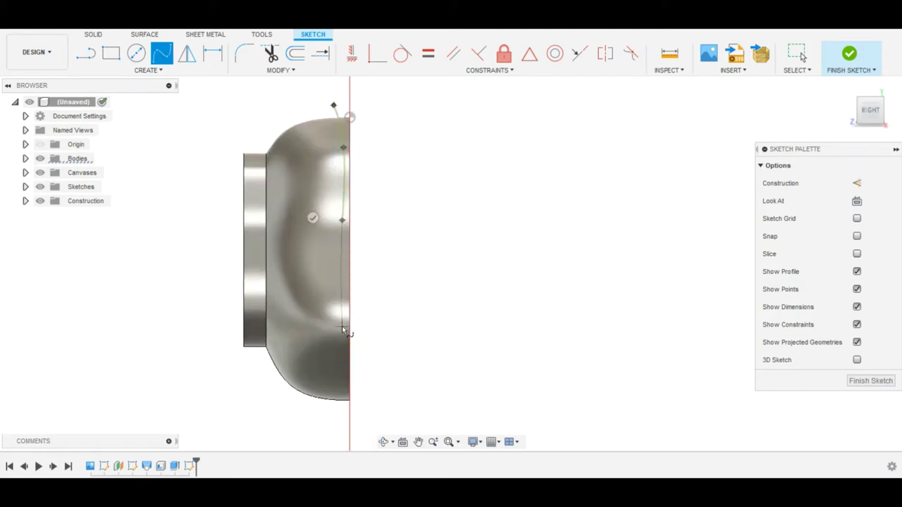
left_click(342, 326)
left_click(352, 384)
left_click(378, 378)
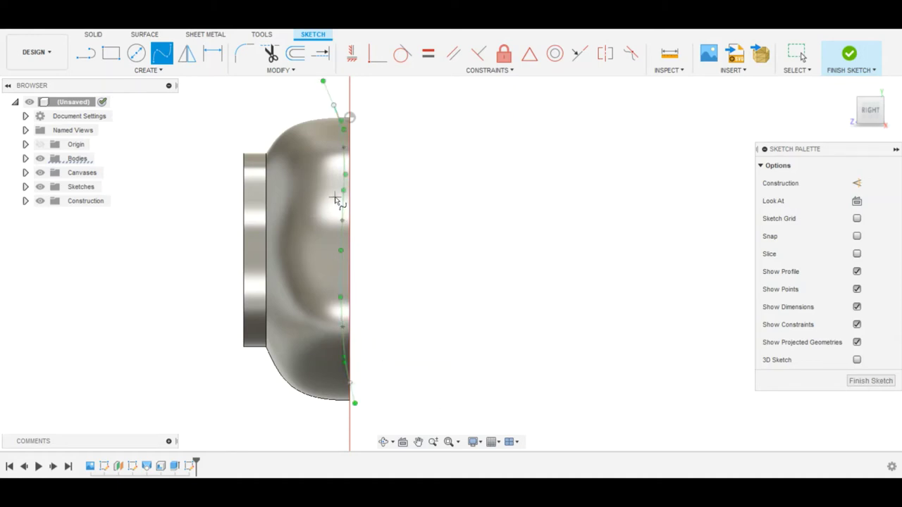
key("Escape")
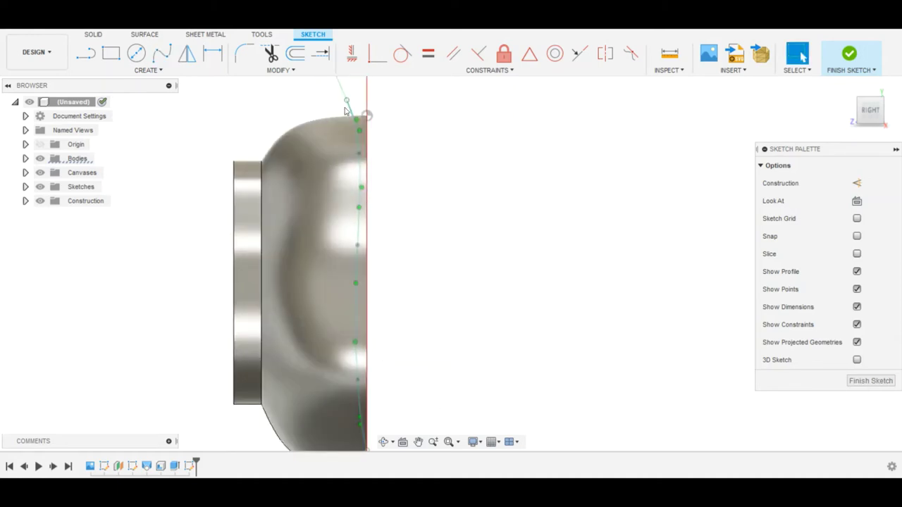
- With bodies hidden, reshape the spline by dragging its bottom end lower and an upper point outward
left_click(334, 102)
left_click(345, 102)
scroll(345, 102, "down", 2)
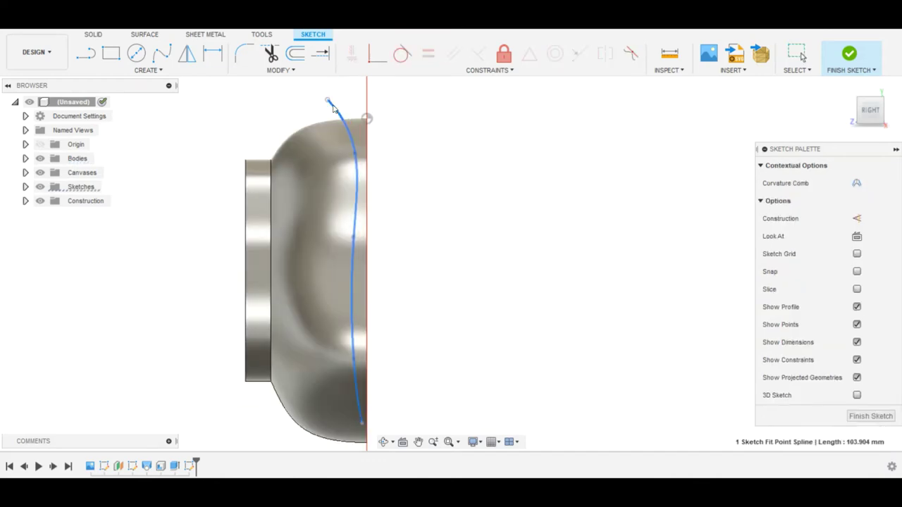
scroll(397, 288, "down", 2)
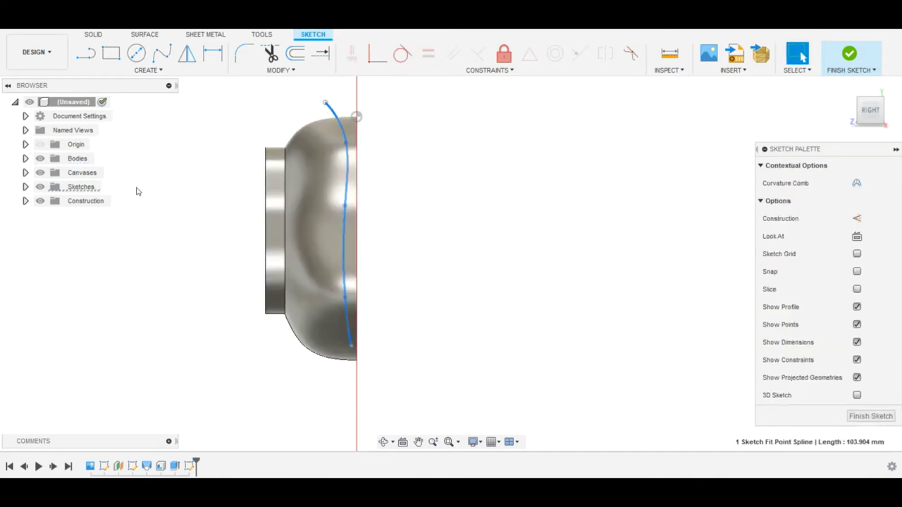
left_click(41, 159)
left_click_drag(352, 347, 370, 365)
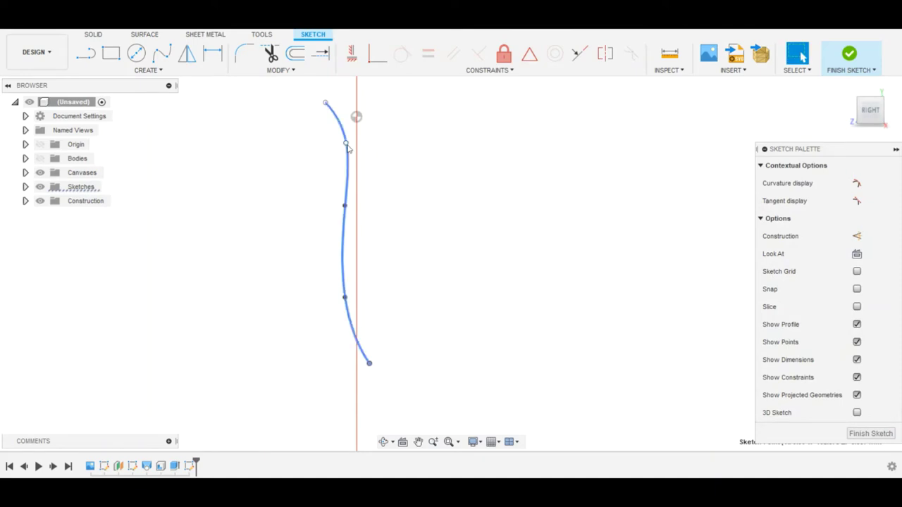
left_click_drag(346, 144, 326, 144)
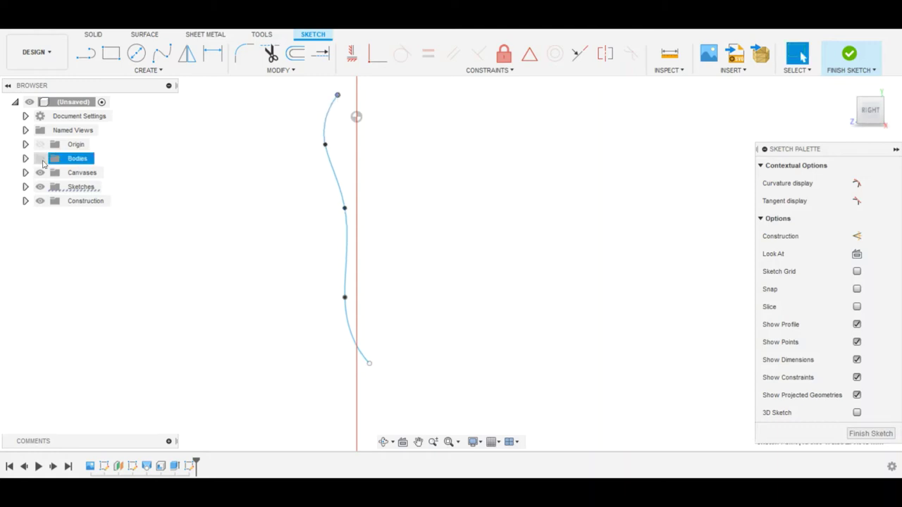
left_click(40, 158)
- Close the profile with straight lines between the spline's ends and finish the sketch
left_click(366, 368)
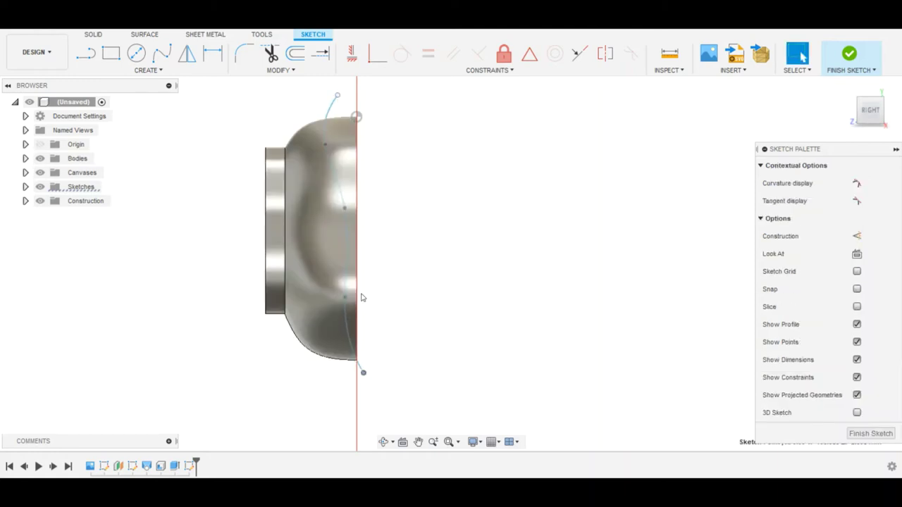
left_click(95, 61)
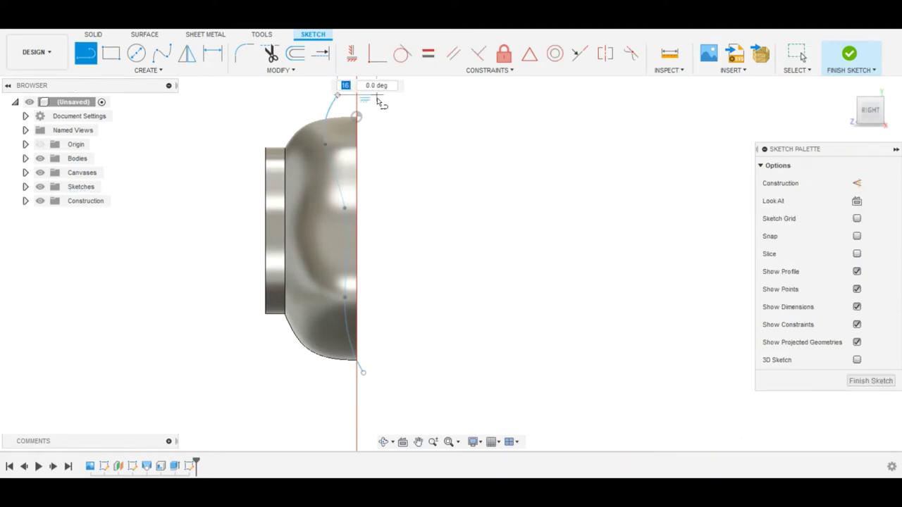
left_click(378, 99)
left_click(363, 372)
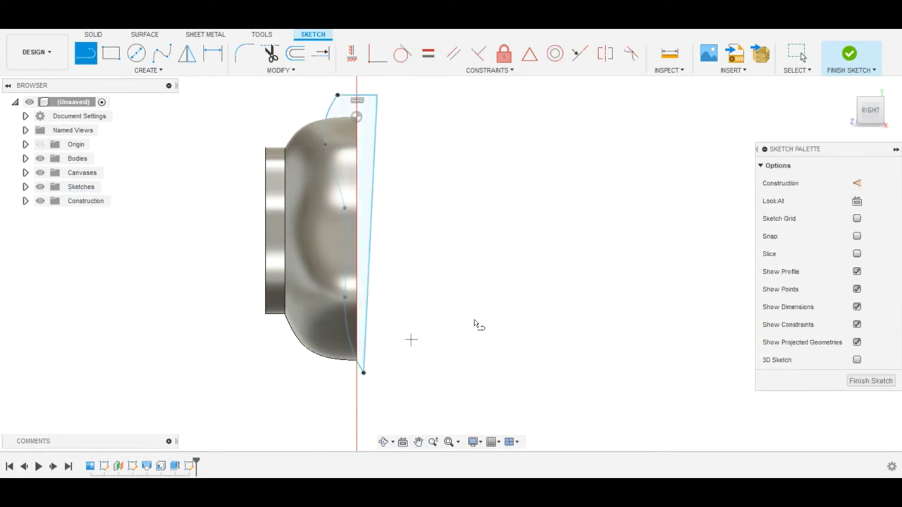
left_click(865, 384)
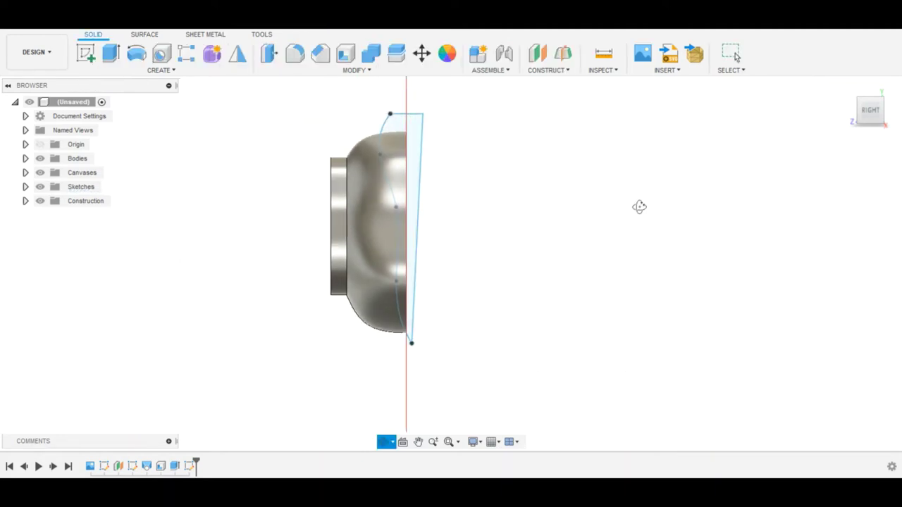
- Cut-extrude the side profile 80 mm symmetrically through the mask, then view it from the front
left_click(110, 54)
left_click(849, 201)
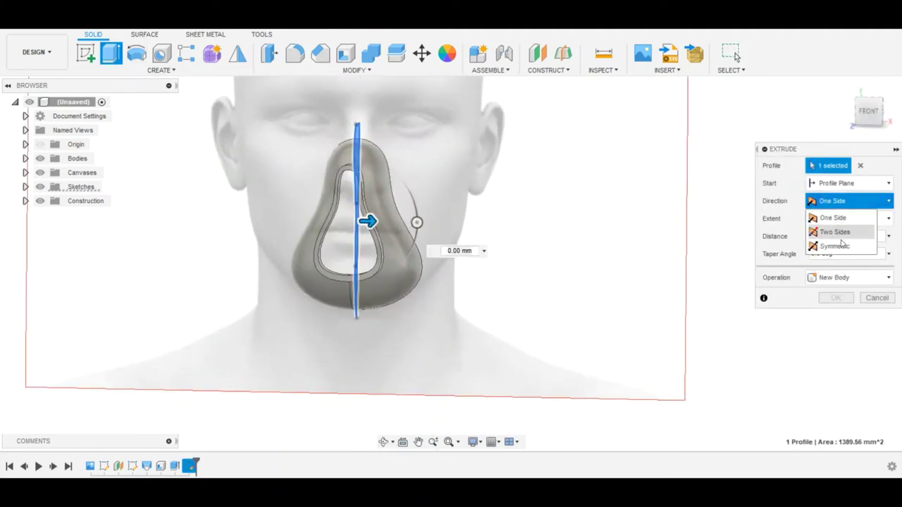
left_click(831, 243)
left_click_drag(368, 221, 620, 226)
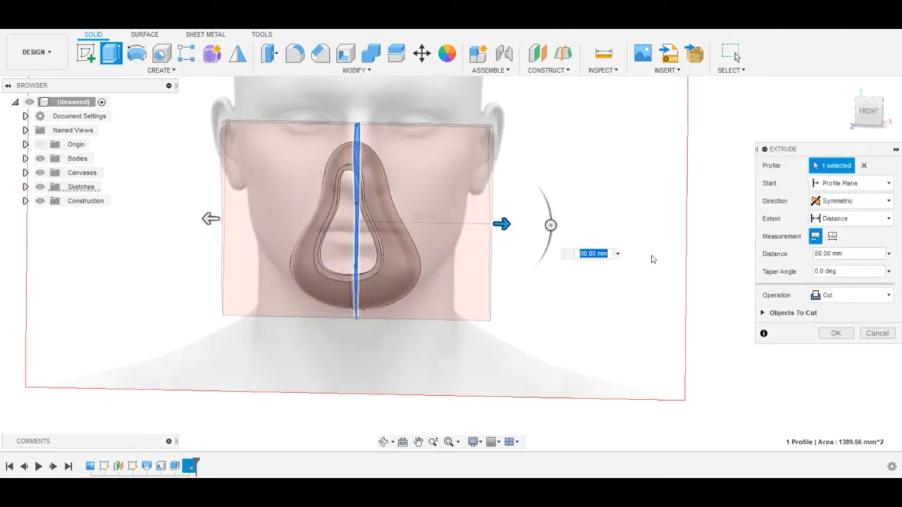
key("Return")
mouse_move(622, 226)
middle_mouse_down("shift")
mouse_move(540, 156)
mouse_move(523, 151)
mouse_move(503, 161)
mouse_move(564, 160)
mouse_move(612, 120)
mouse_move(616, 187)
middle_mouse_up("shift")
scroll(616, 187, "down", 5)
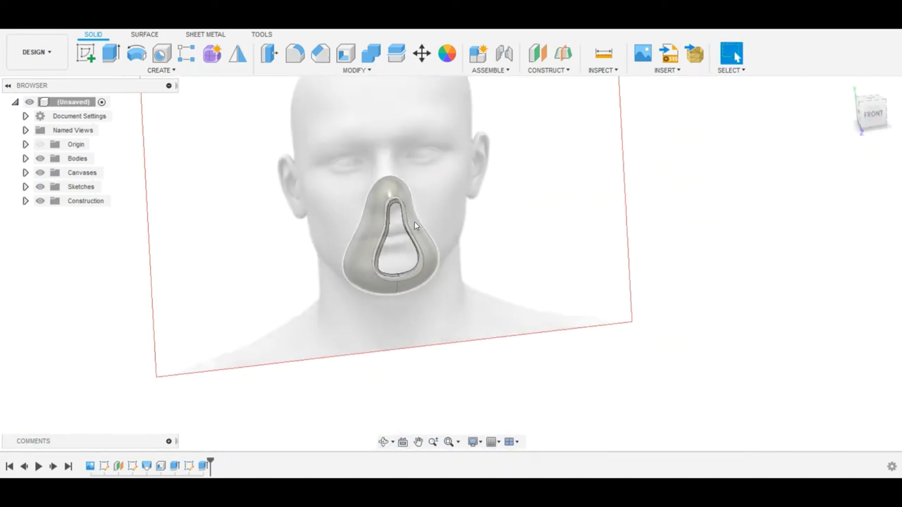
scroll(374, 215, "up", 5)
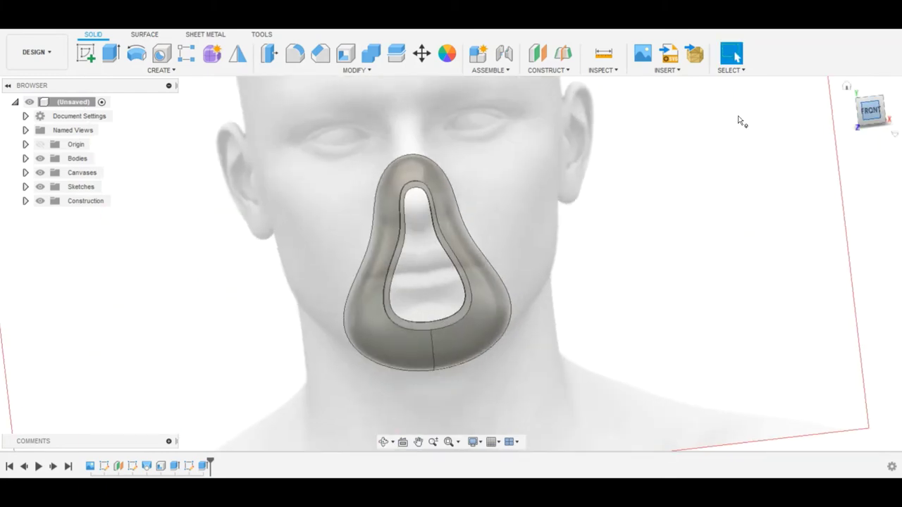
mouse_move(740, 121)
middle_mouse_down("shift")
mouse_move(387, 115)
mouse_move(469, 203)
mouse_move(392, 101)
mouse_move(483, 188)
mouse_move(413, 161)
mouse_move(494, 237)
mouse_move(487, 195)
mouse_move(538, 256)
mouse_move(493, 232)
mouse_move(524, 251)
middle_mouse_up("shift")
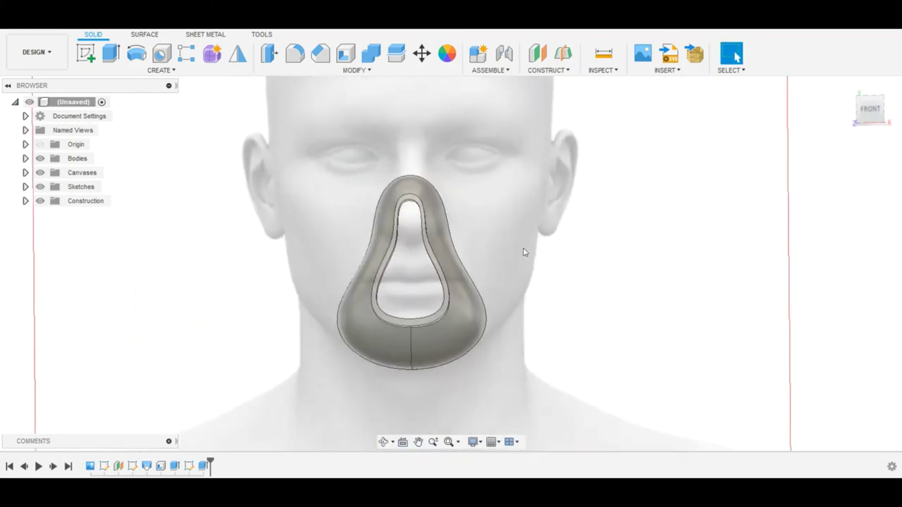
left_click(871, 111)
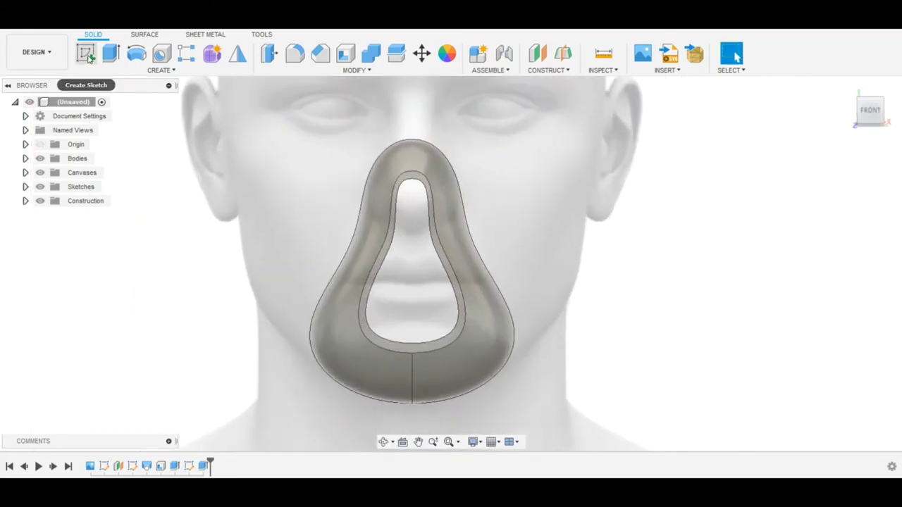
- Make the design a new component and sketch on the mask's face with the opening outline projected
right_click(62, 102)
left_click(77, 112)
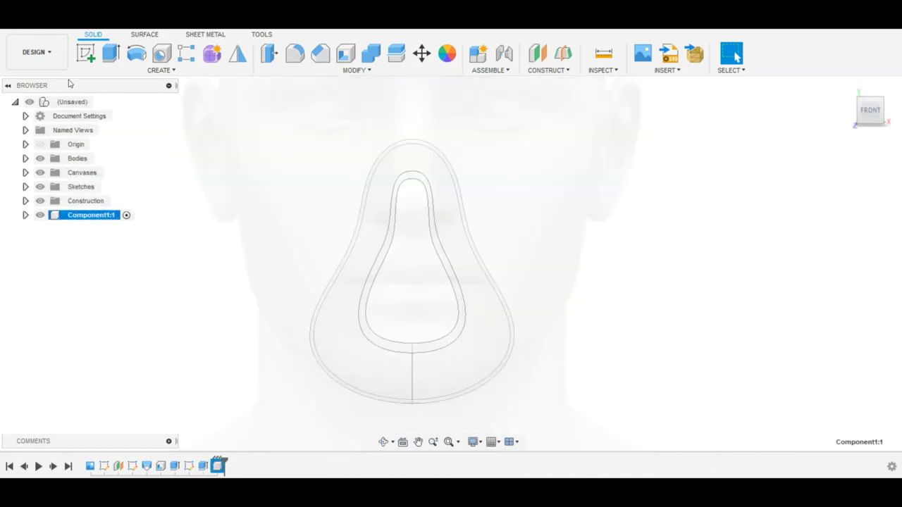
left_click(86, 53)
left_click(393, 221)
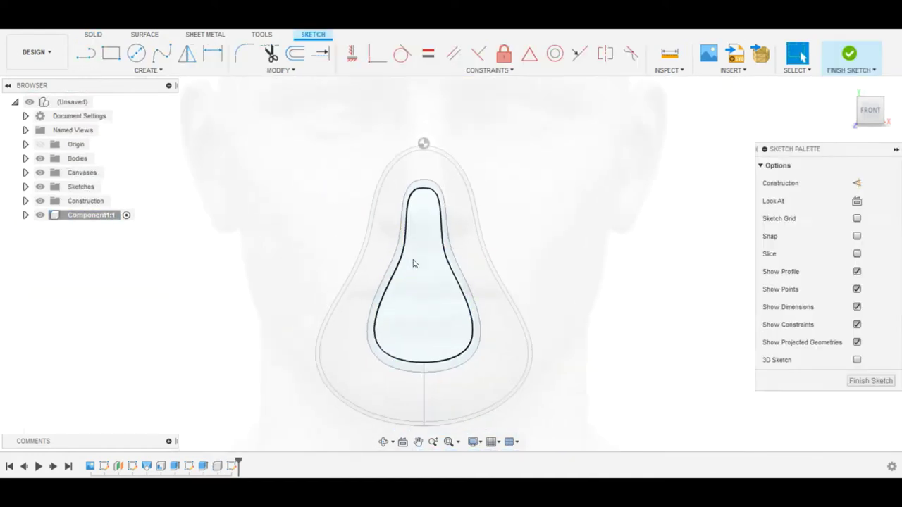
key("p")
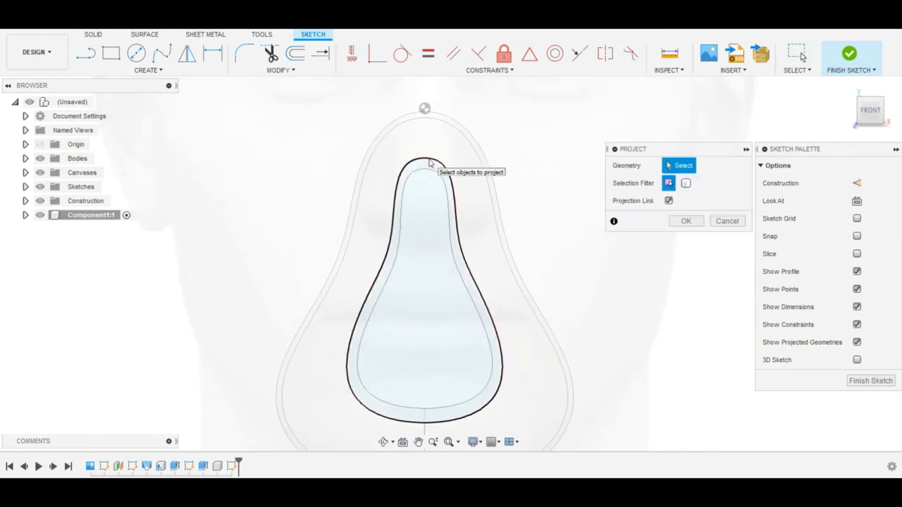
left_click(429, 162)
key("Return")
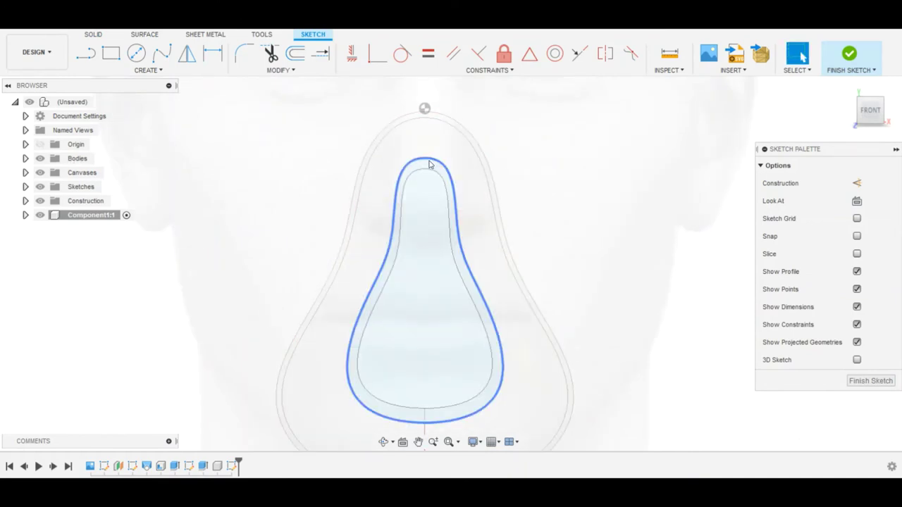
- Offset the projected opening outline 3 mm outward
key("o")
scroll(430, 163, "up", 2)
type("0.2")
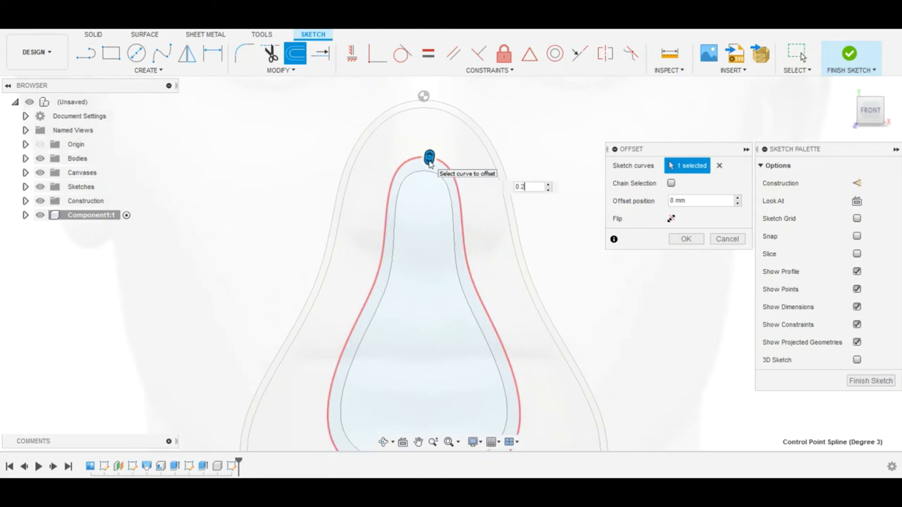
key("Return")
scroll(429, 162, "up", 1)
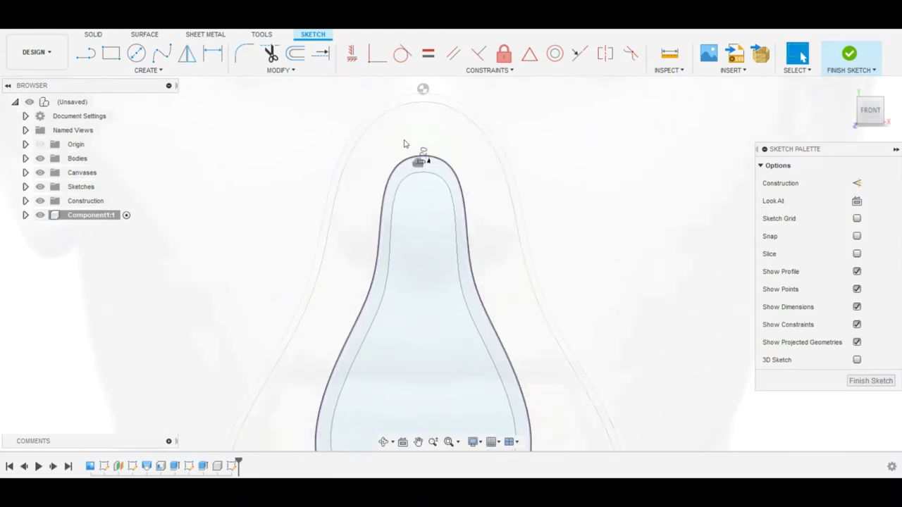
key("o")
scroll(416, 145, "up", 2)
scroll(416, 145, "up", 1)
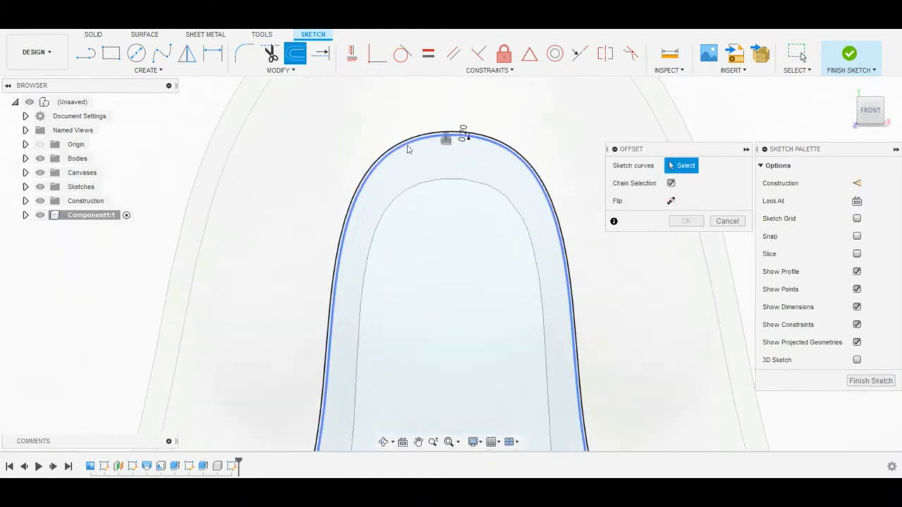
scroll(394, 152, "down", 2)
left_click(379, 158)
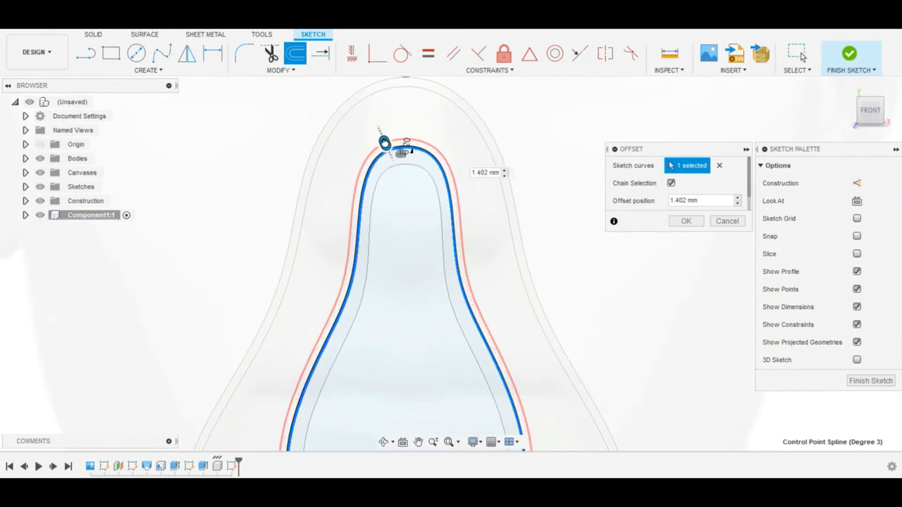
left_click_drag(385, 145, 381, 138)
type("3")
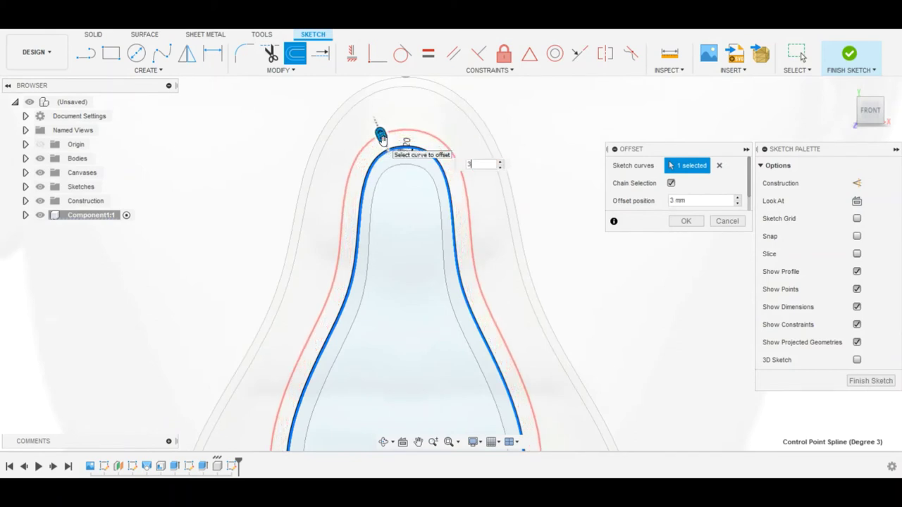
key("Return")
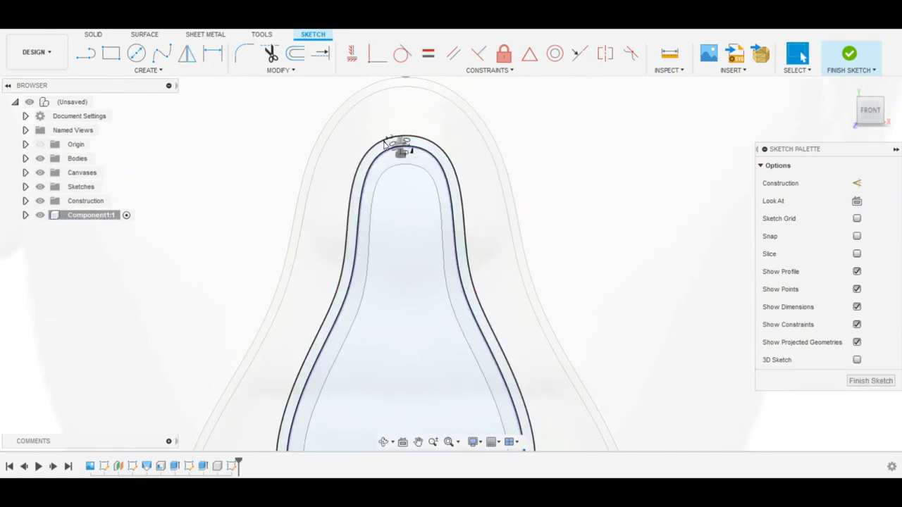
scroll(394, 152, "down", 5)
middle_click_drag(451, 222, 473, 219, "shift")
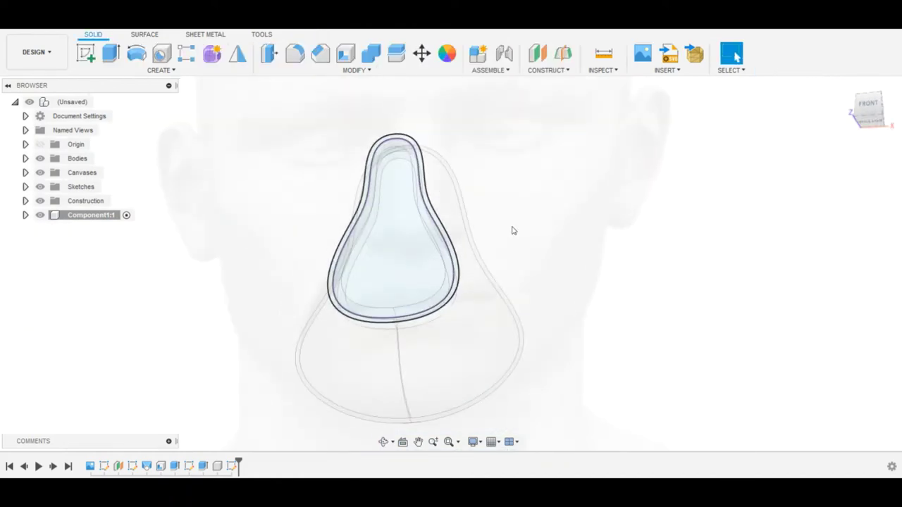
- Extrude the 3 mm offset ring profile to -5 mm as a new body
left_click(111, 53)
left_click(421, 240)
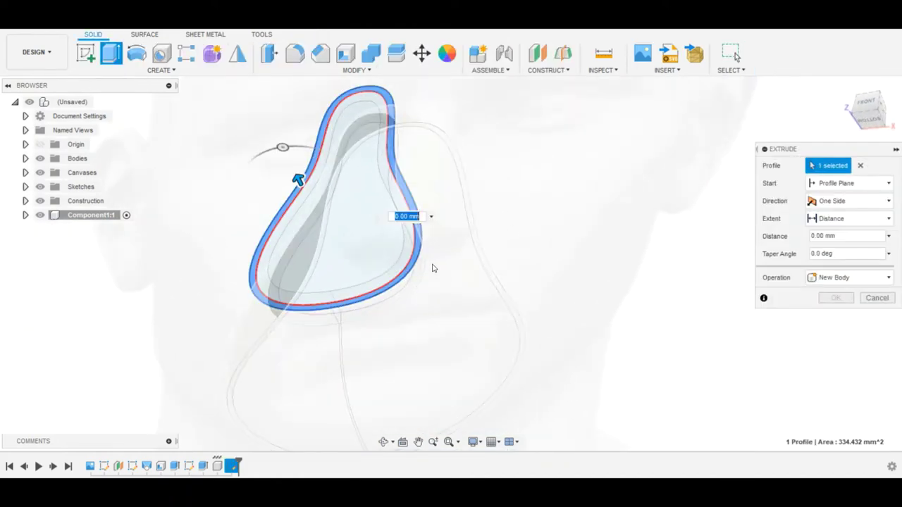
scroll(414, 251, "up", 3)
scroll(381, 303, "up", 3)
scroll(391, 290, "down", 3)
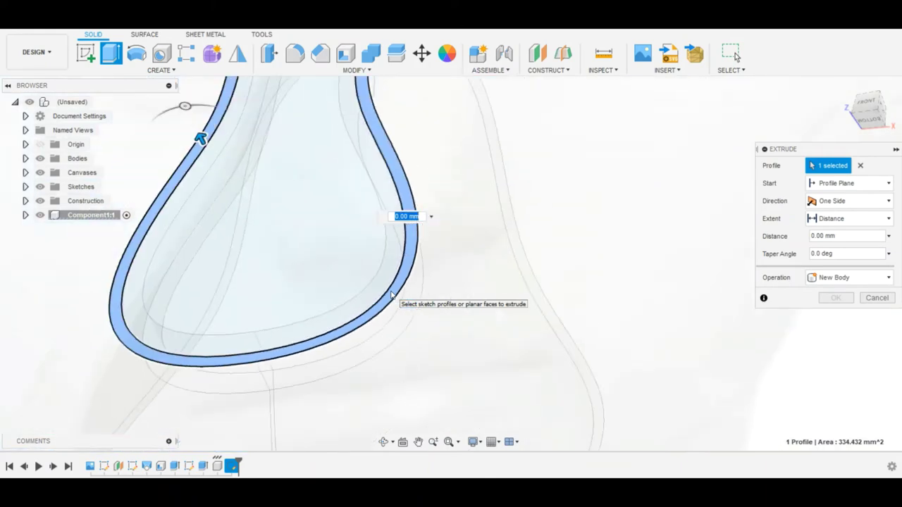
scroll(390, 296, "down", 3)
left_click_drag(297, 211, 312, 238)
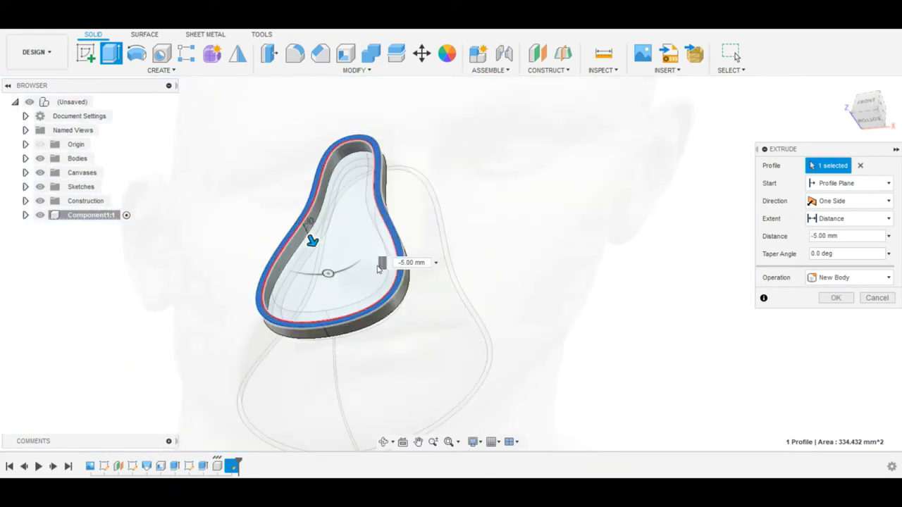
mouse_move(383, 261)
middle_mouse_down("shift")
mouse_move(463, 302)
mouse_move(451, 273)
mouse_move(345, 293)
mouse_move(256, 198)
mouse_move(302, 240)
middle_mouse_up("shift")
key("Return")
scroll(302, 239, "down", 3)
scroll(336, 262, "up", 2)
scroll(335, 280, "up", 2)
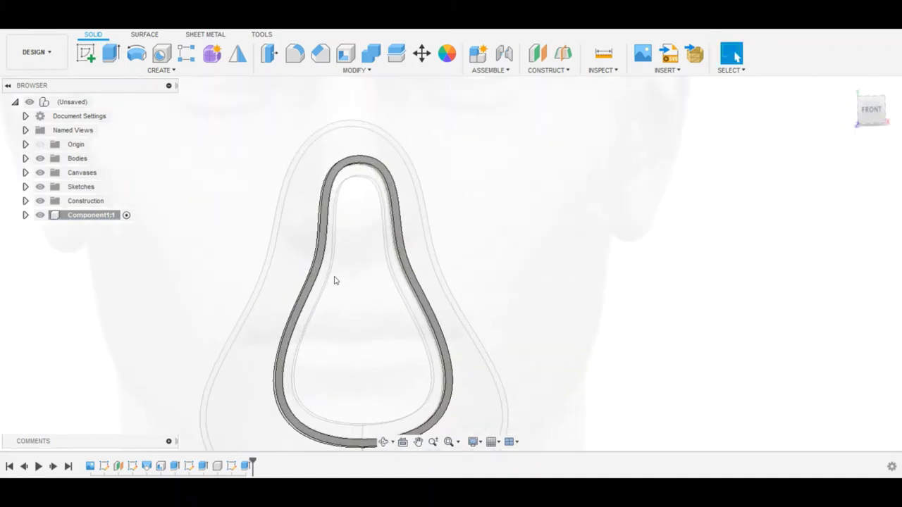
middle_click_drag(335, 281, 337, 278, "shift")
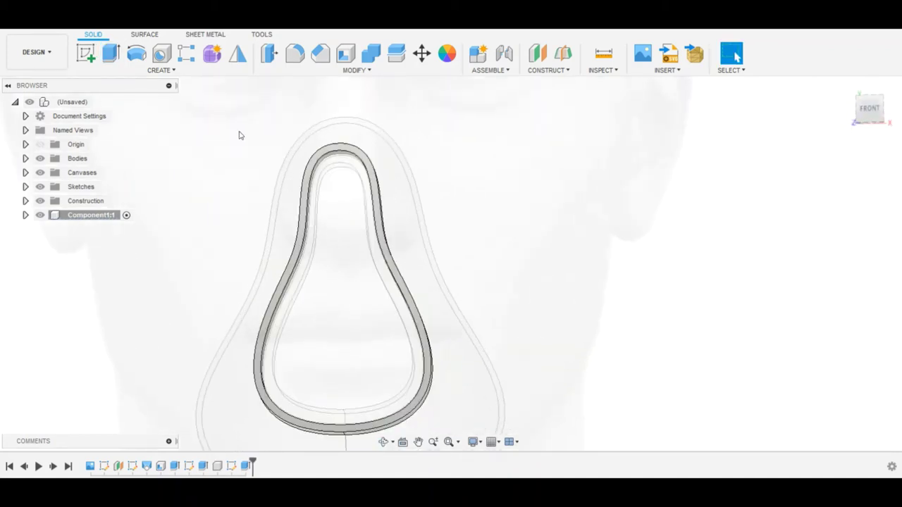
mouse_move(327, 194)
middle_mouse_down("shift")
mouse_move(322, 187)
mouse_move(397, 216)
middle_mouse_up("shift")
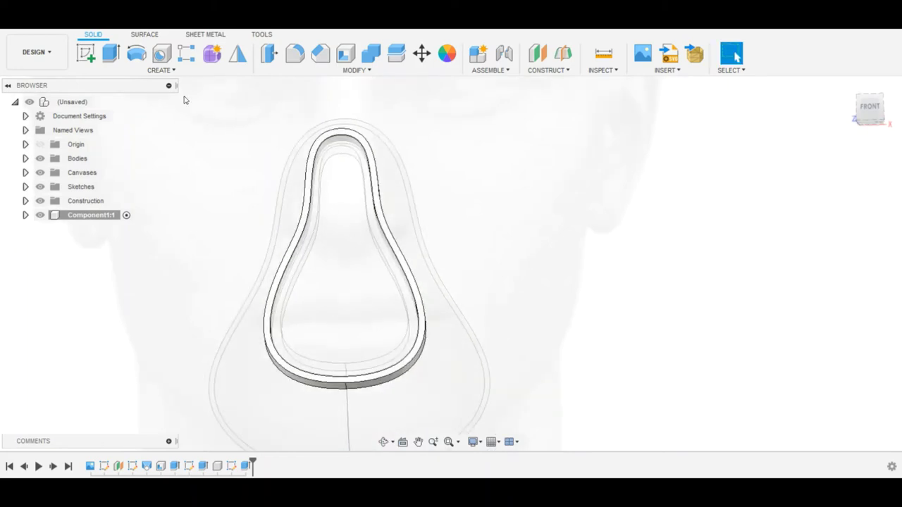
- Start a sketch on the ring's face and draw a vertical construction centreline top to bottom
left_click(86, 53)
left_click(318, 157)
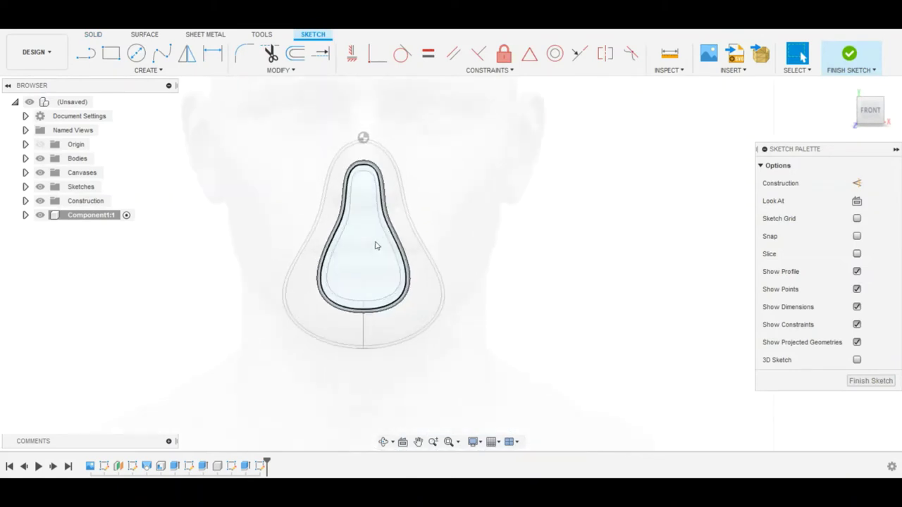
left_click(93, 58)
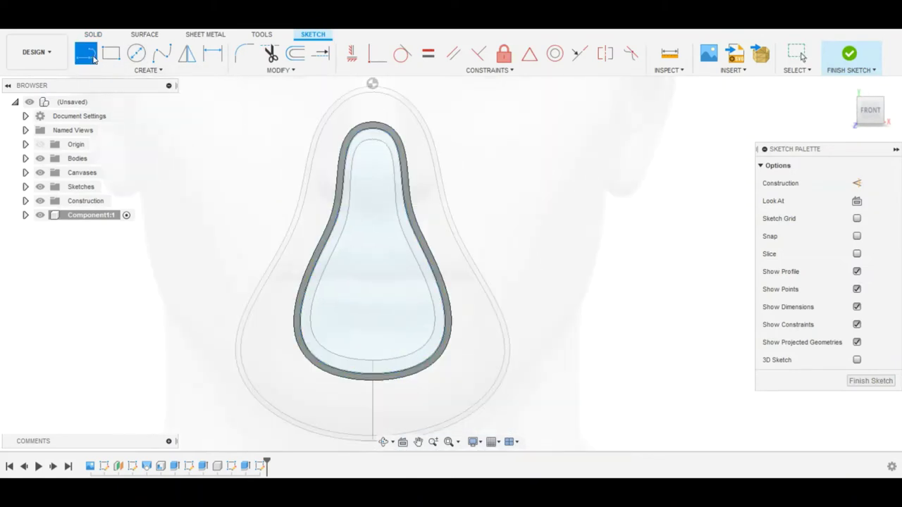
left_click(372, 84)
scroll(358, 238, "down", 2)
left_click(367, 349)
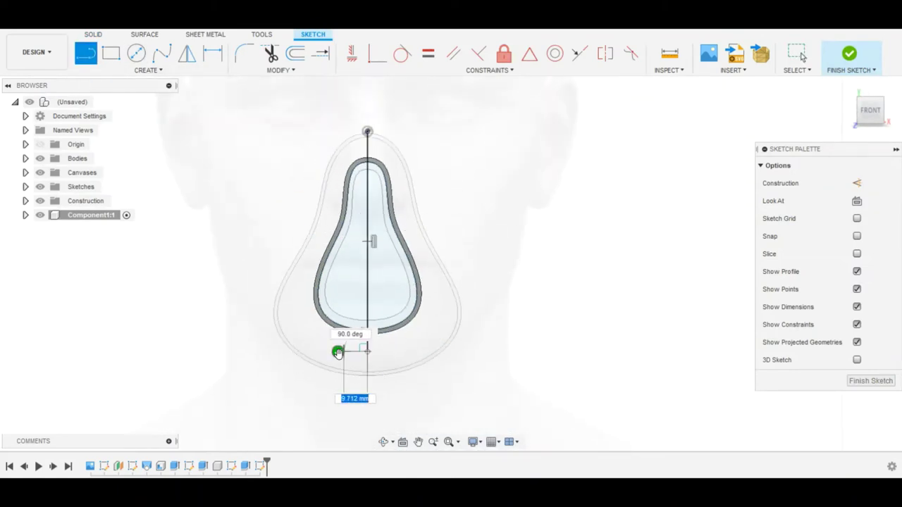
key("Escape")
left_click(367, 161)
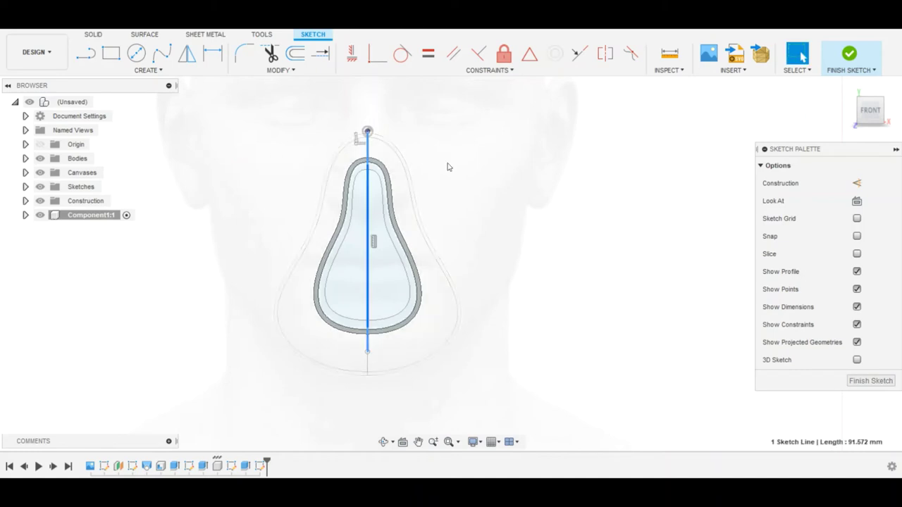
key("x")
left_click(642, 230)
scroll(423, 162, "up", 1)
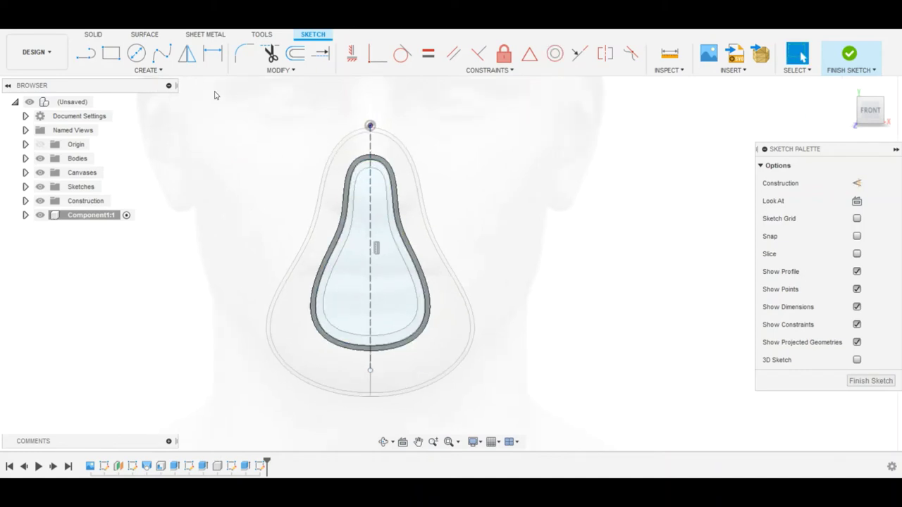
- Draw a center-to-center slot on the centreline and stretch its lower end further down
left_click(148, 70)
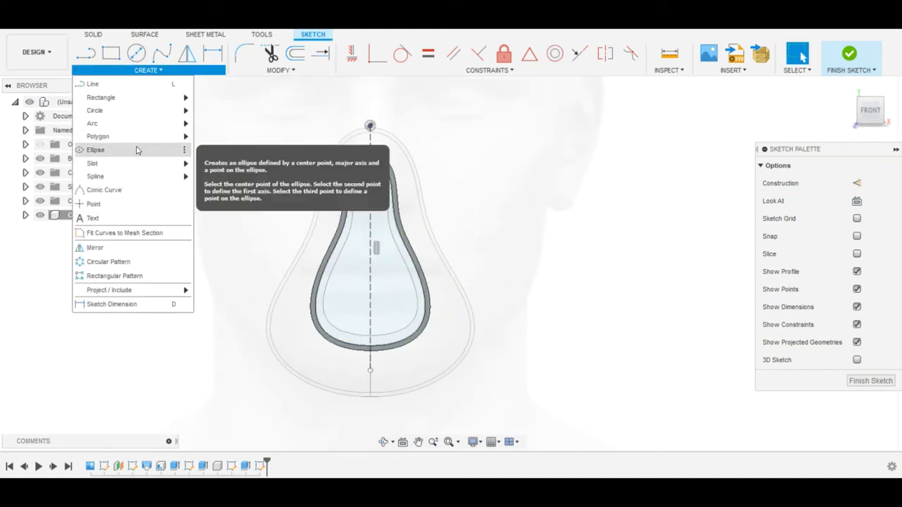
mouse_move(92, 164)
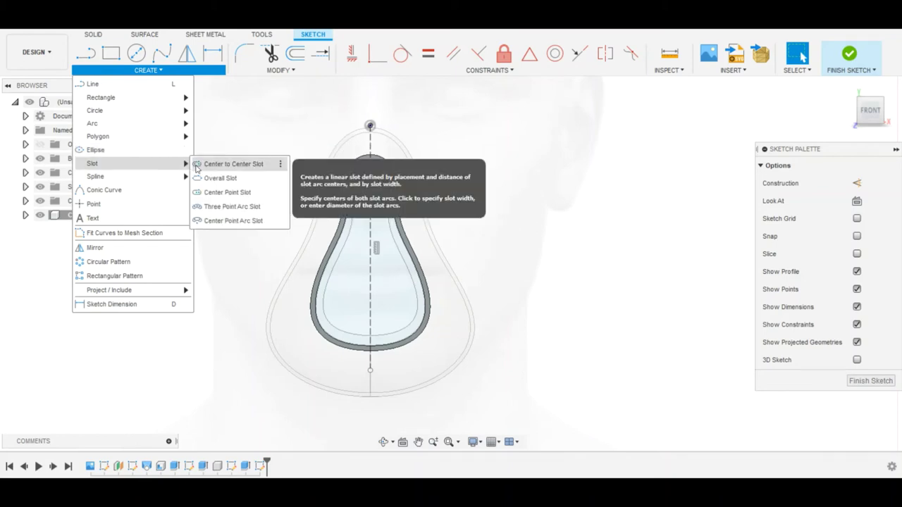
left_click(197, 166)
left_click(371, 248)
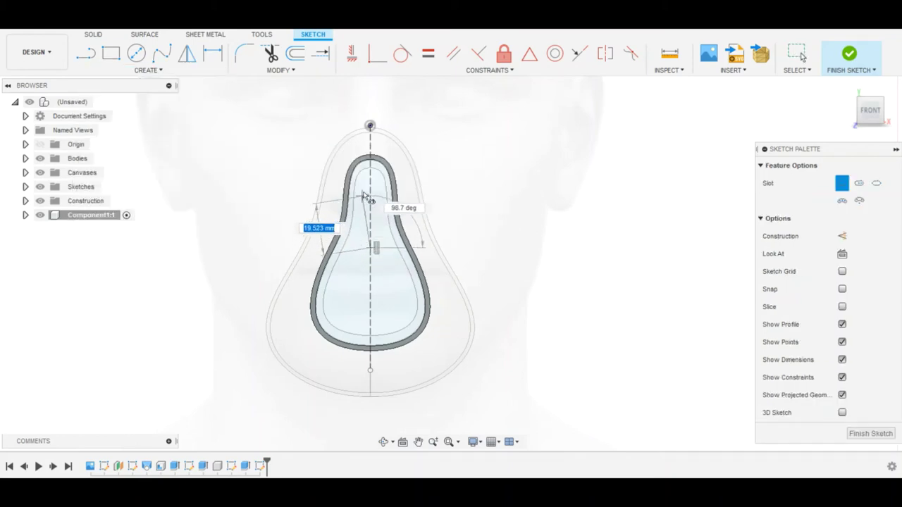
left_click(369, 174)
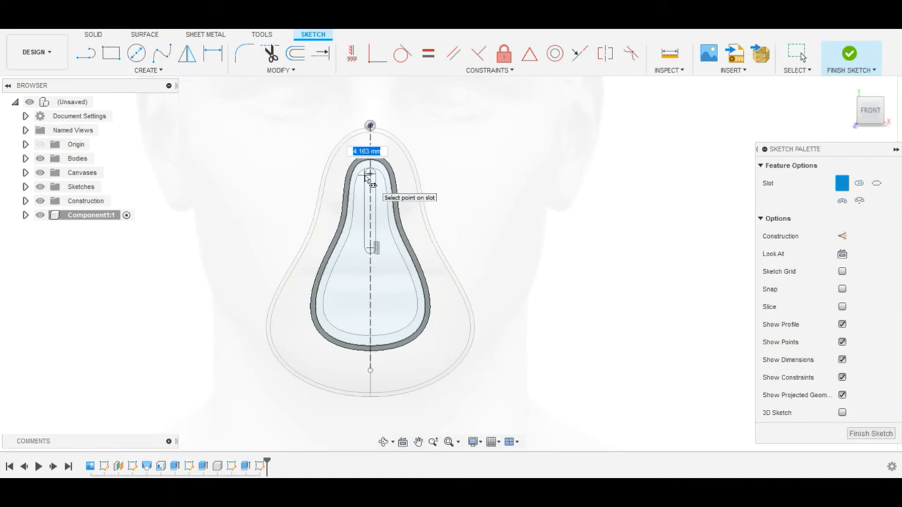
scroll(367, 177, "up", 2)
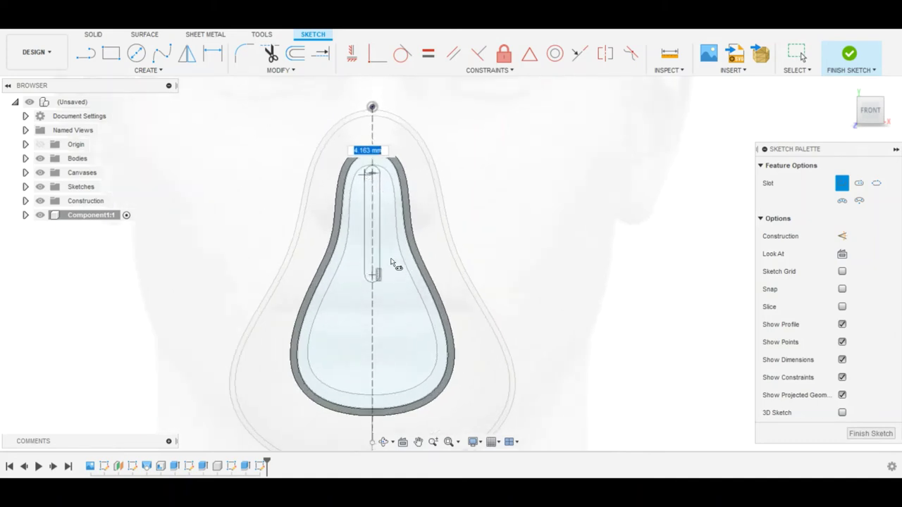
key("Return")
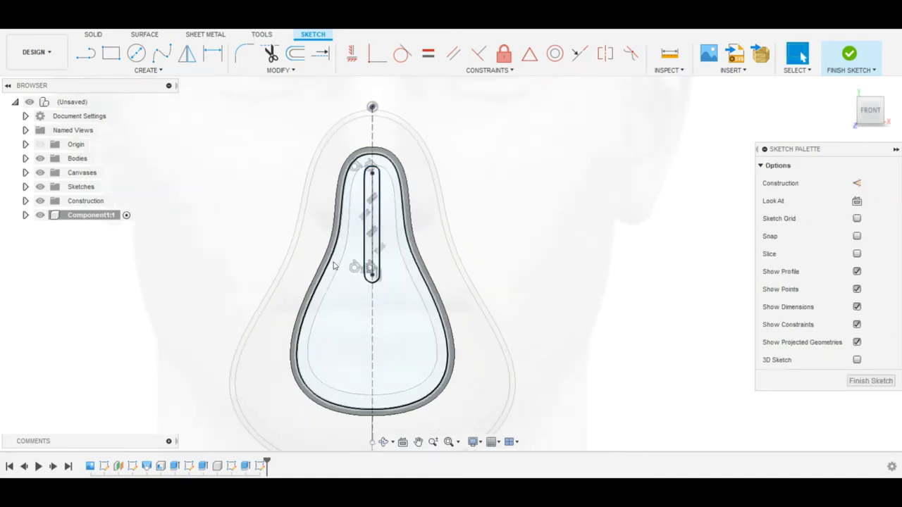
left_click_drag(372, 275, 386, 407)
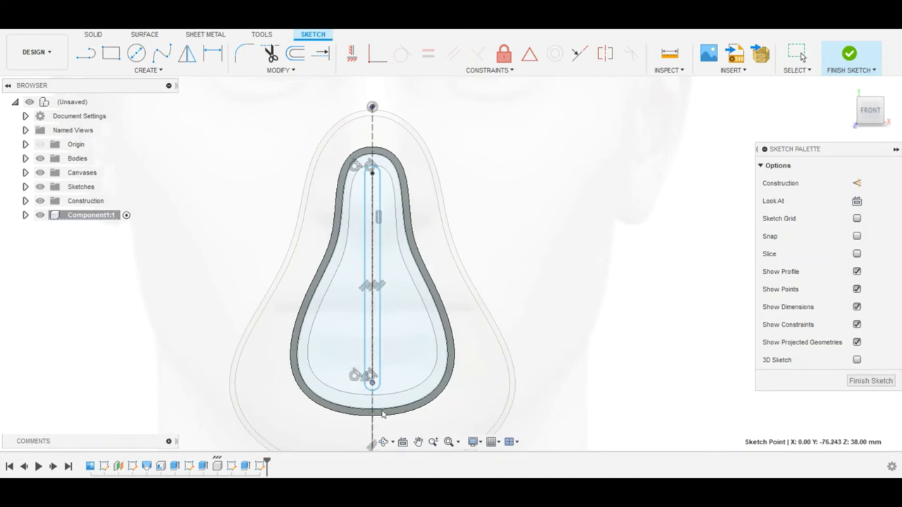
scroll(377, 191, "up", 2)
scroll(324, 176, "down", 1)
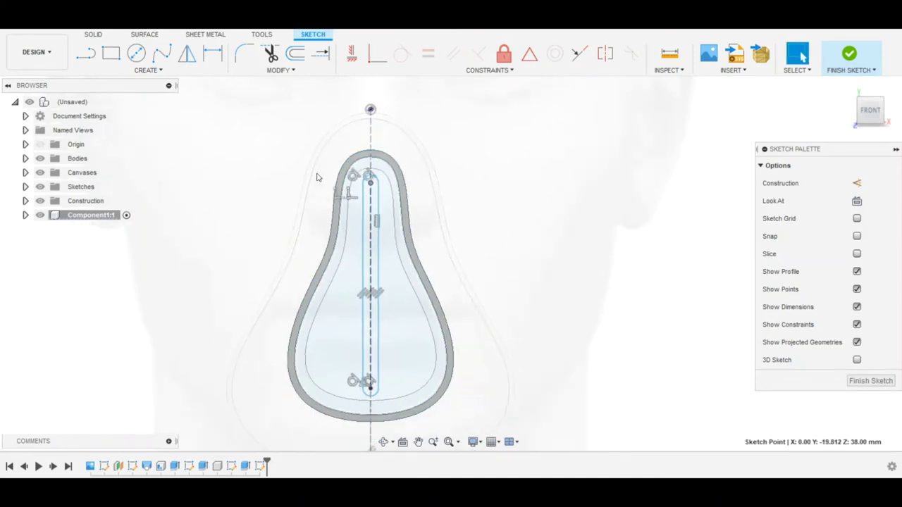
- Add two more vertical center-to-center slots to the left of the centreline
left_click(147, 69)
left_click(260, 163)
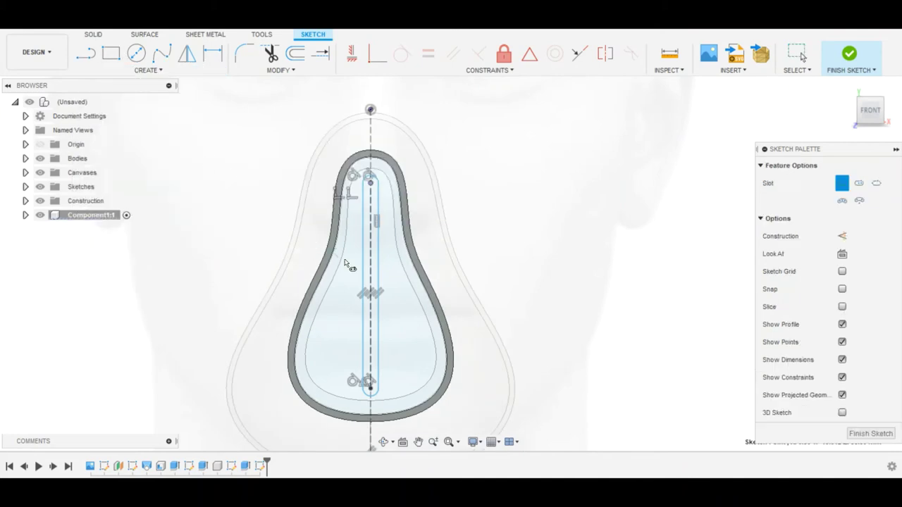
scroll(336, 369, "up", 1)
left_click(348, 385)
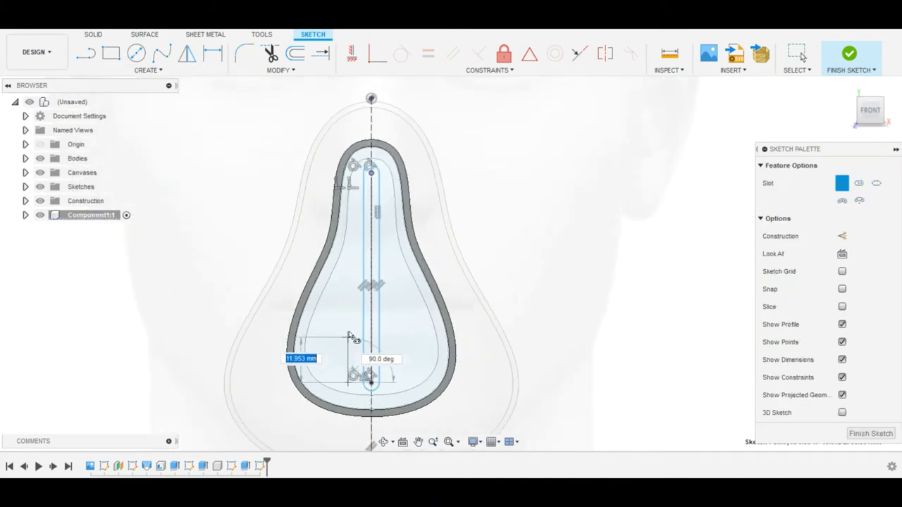
left_click(345, 270)
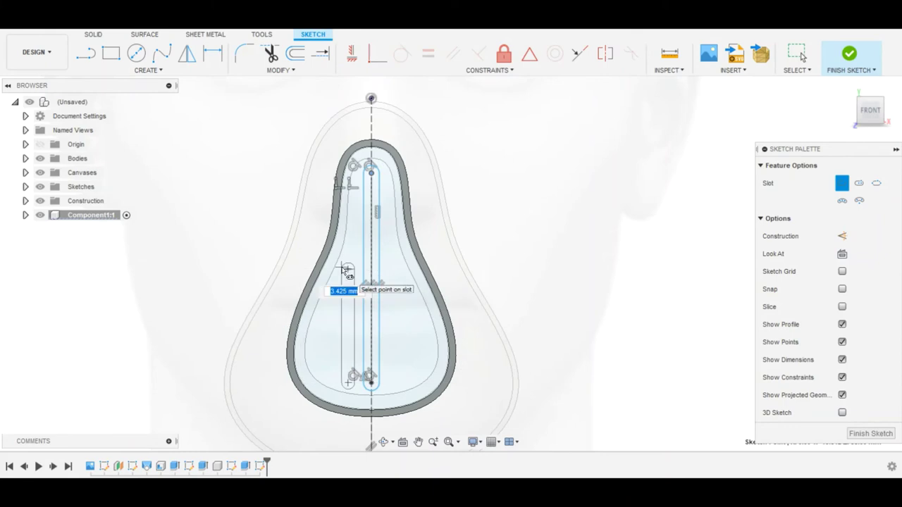
left_click(348, 360)
scroll(336, 381, "up", 1)
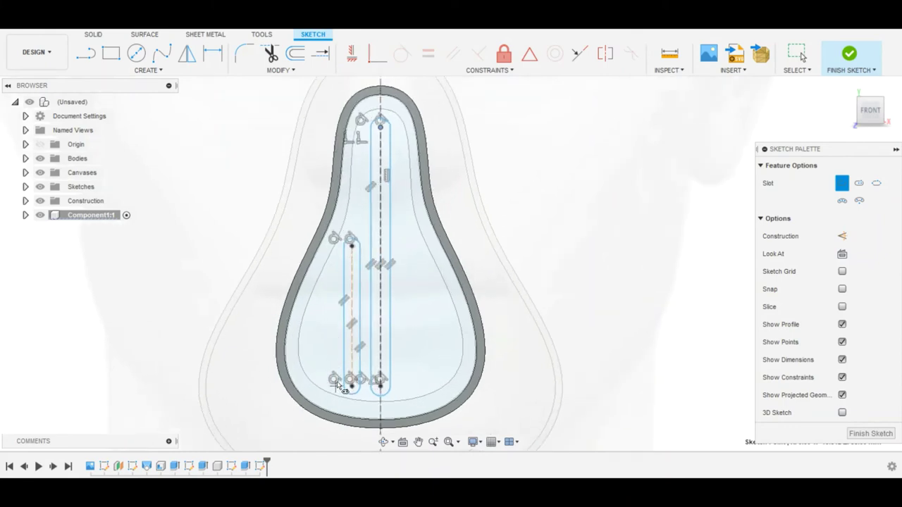
left_click(328, 381)
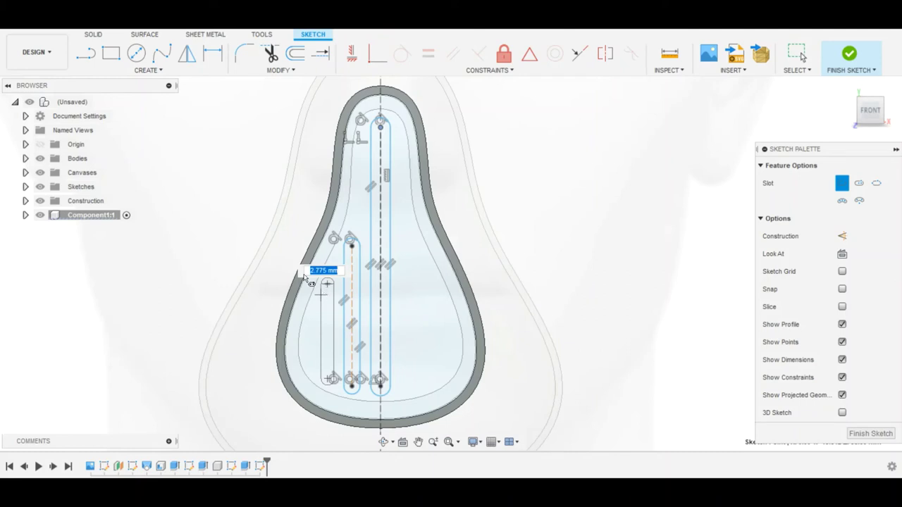
left_click(305, 279)
scroll(359, 310, "up", 1)
- Dimension the leftmost and middle slot widths at 3 mm each
key("d")
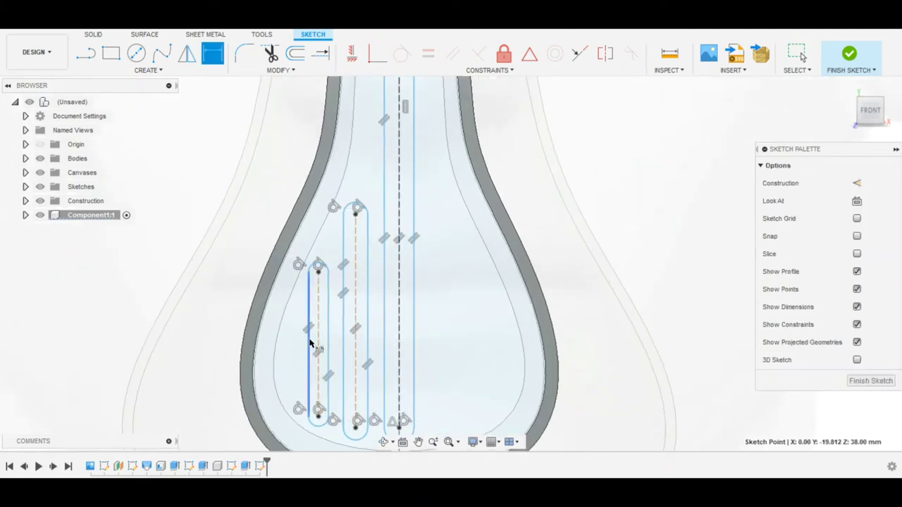
left_click(312, 343)
left_click(328, 343)
left_click(344, 354)
type("3")
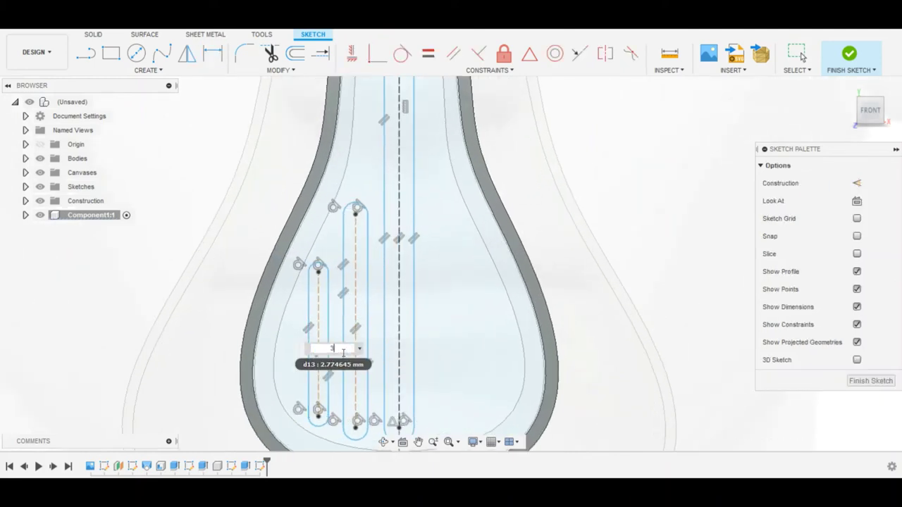
key("Return")
left_click(343, 335)
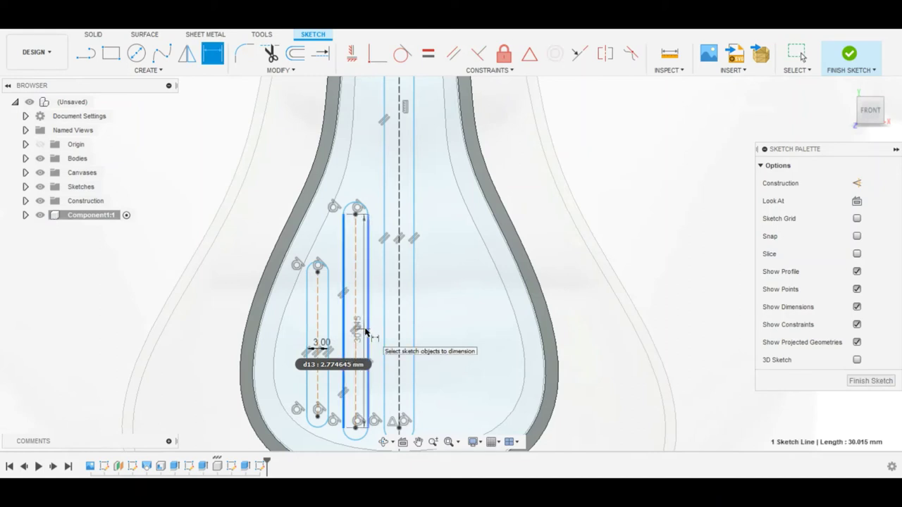
left_click(358, 331)
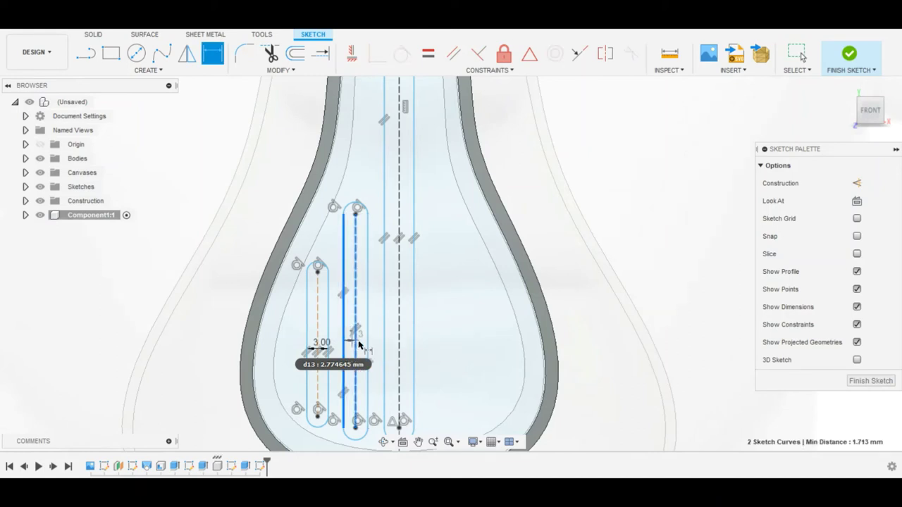
left_click(371, 322)
type("3")
key("Return")
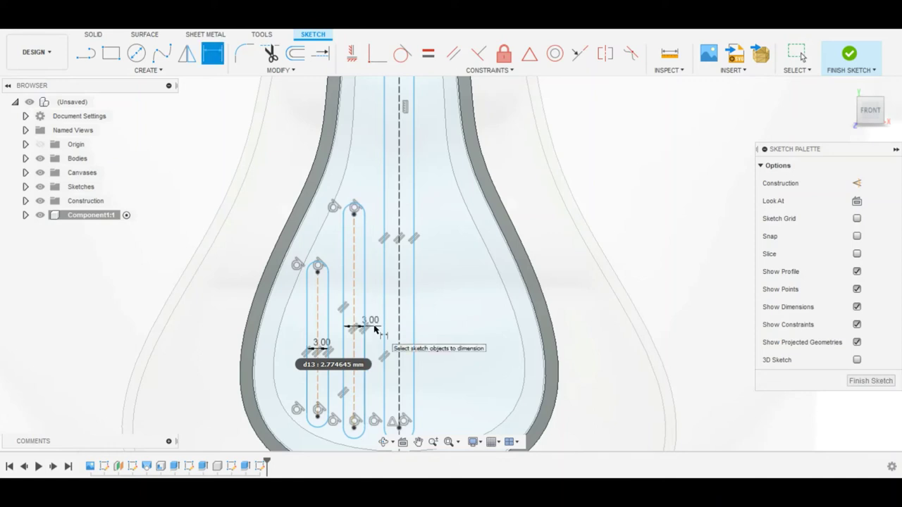
- Set the next two gaps between adjacent slot lines to 3 mm
left_click(385, 308)
left_click(414, 311)
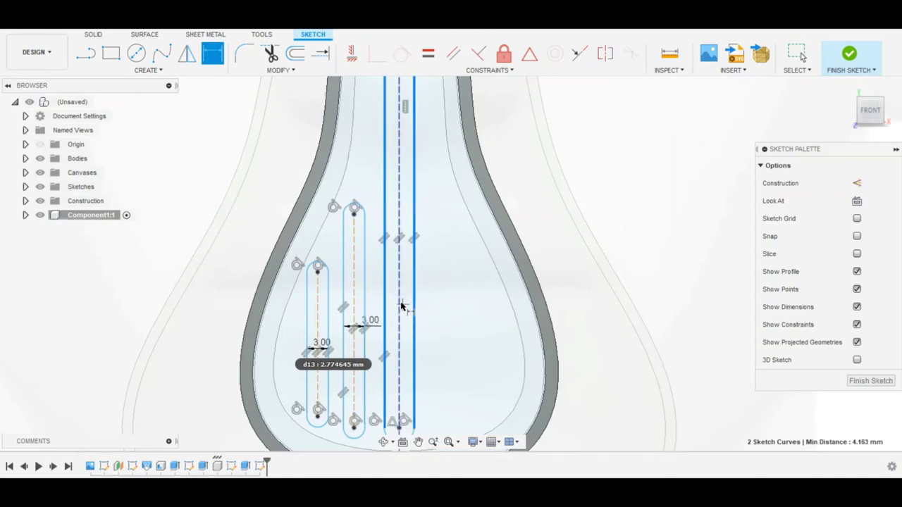
left_click(407, 319)
type("3")
key("Return")
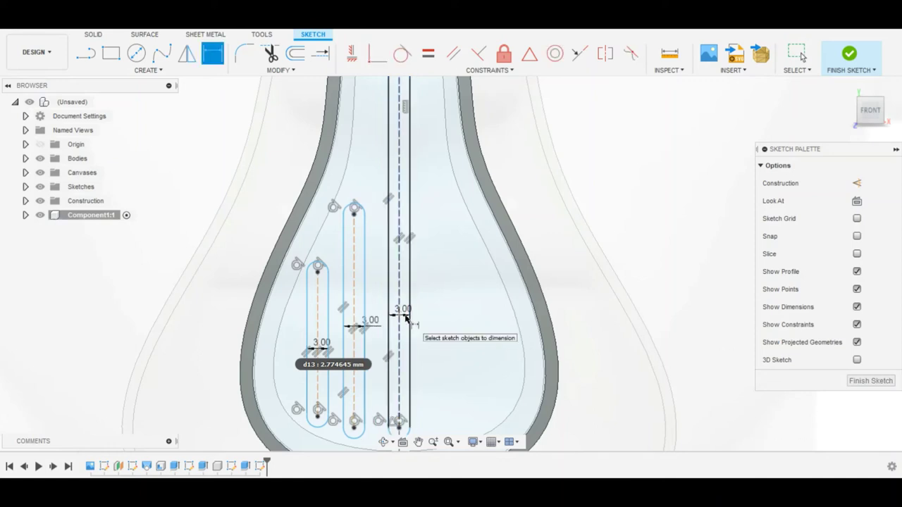
scroll(352, 303, "up", 1)
left_click(365, 310)
left_click(391, 303)
left_click(396, 305)
type("3")
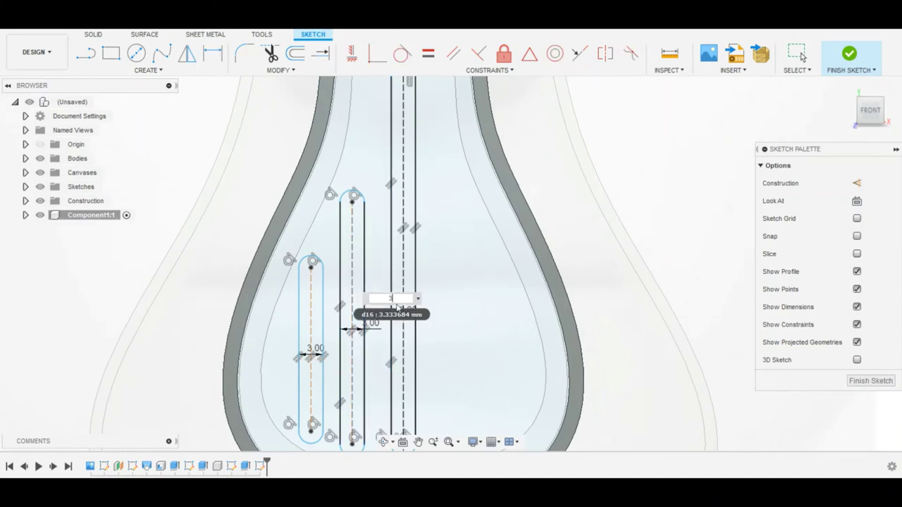
key("Return")
- Add one more spacing dimension between the left slot lines
key("d")
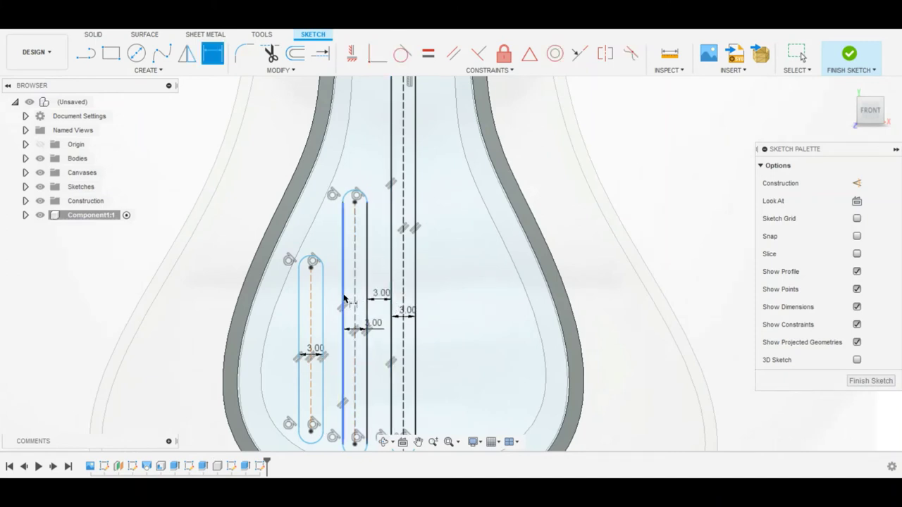
left_click(344, 299)
left_click(322, 296)
left_click(331, 303)
scroll(288, 228, "down", 2)
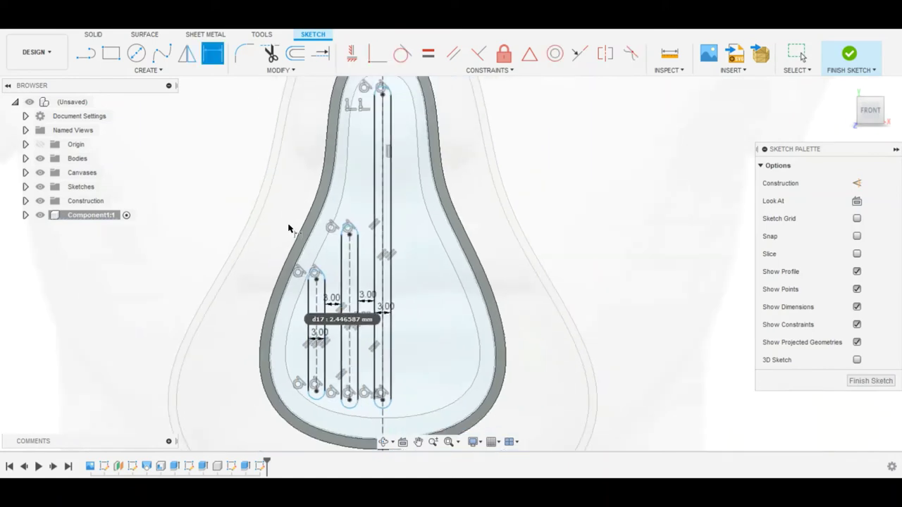
key("Escape")
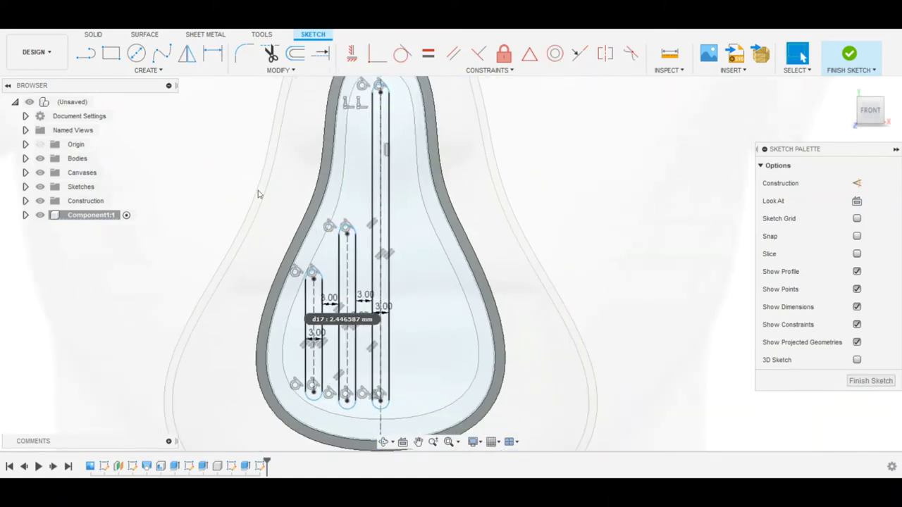
- Select the left slot's top and bottom points and begin mirroring them
scroll(258, 195, "up", 3)
scroll(282, 225, "down", 4)
scroll(294, 241, "up", 2)
left_click(294, 242)
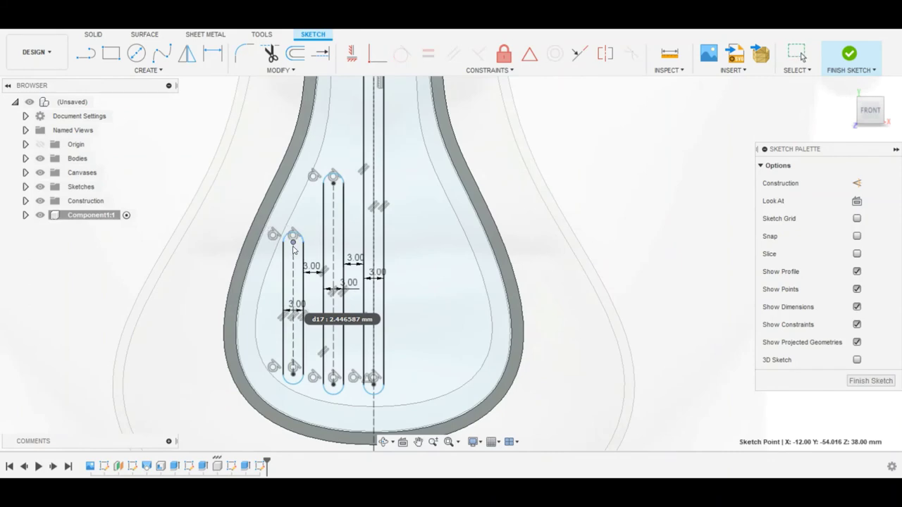
left_click(293, 372)
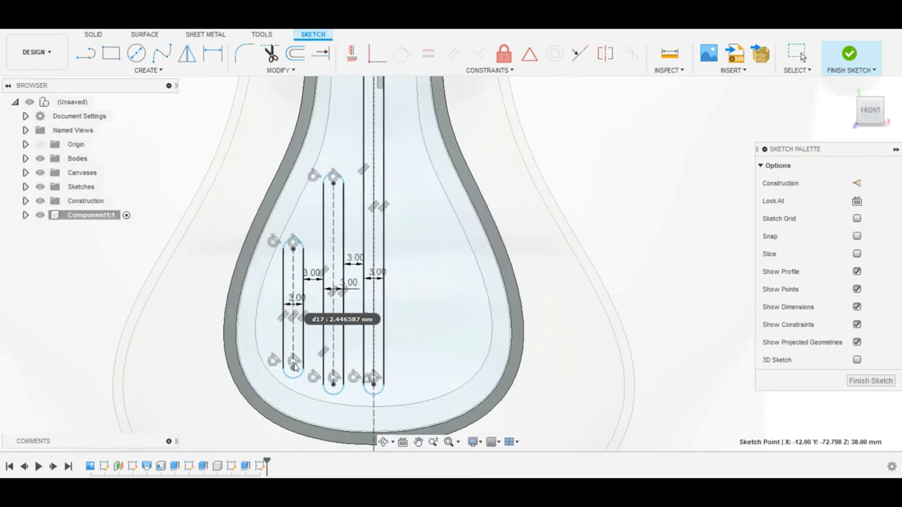
scroll(310, 336, "down", 2)
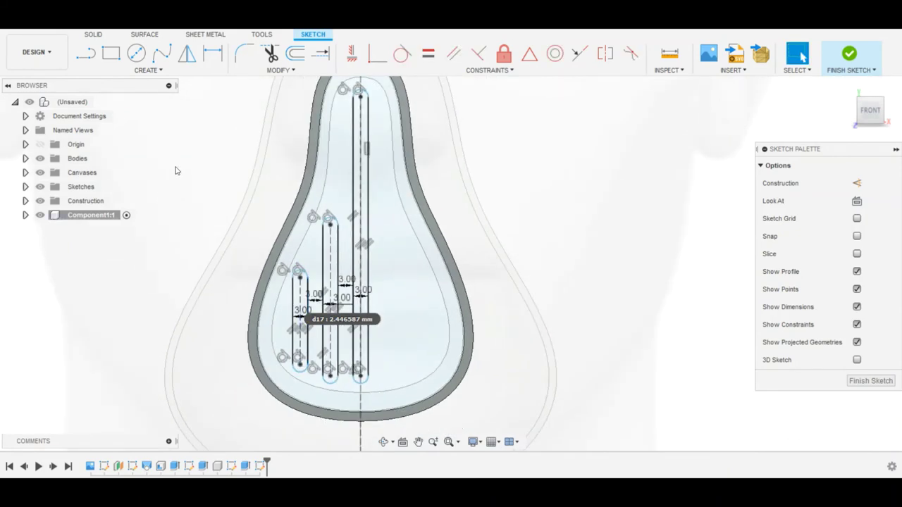
left_click(187, 54)
scroll(295, 284, "up", 2)
- Mirror the two left vent slots across the vertical centreline
double_click(295, 284)
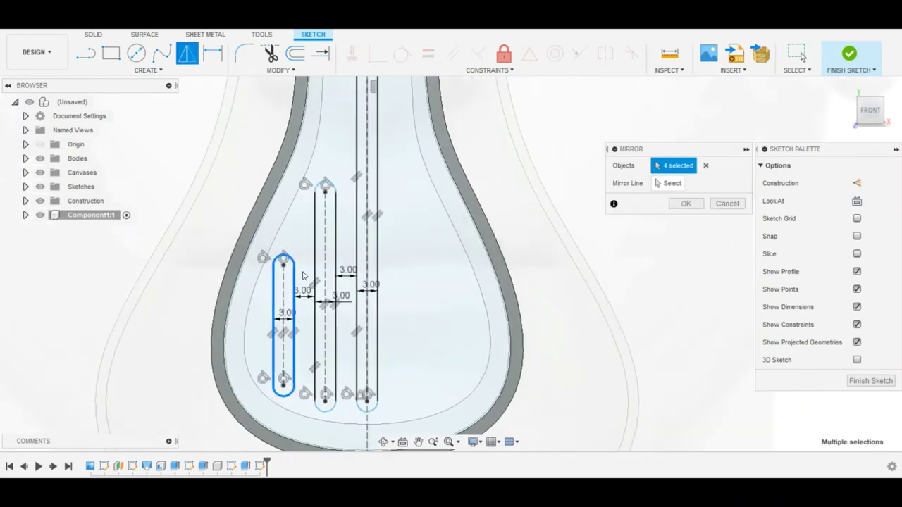
double_click(315, 259)
left_click(658, 183)
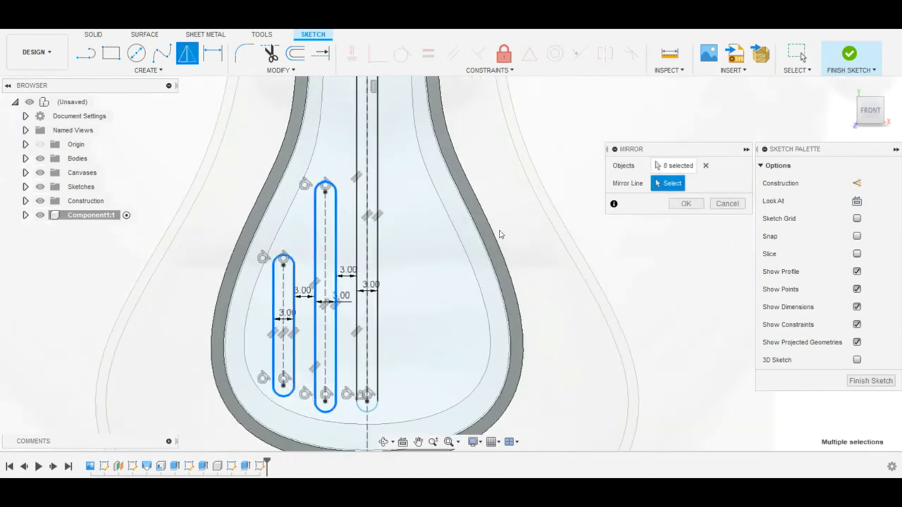
left_click(367, 275)
scroll(404, 270, "down", 3)
left_click(685, 204)
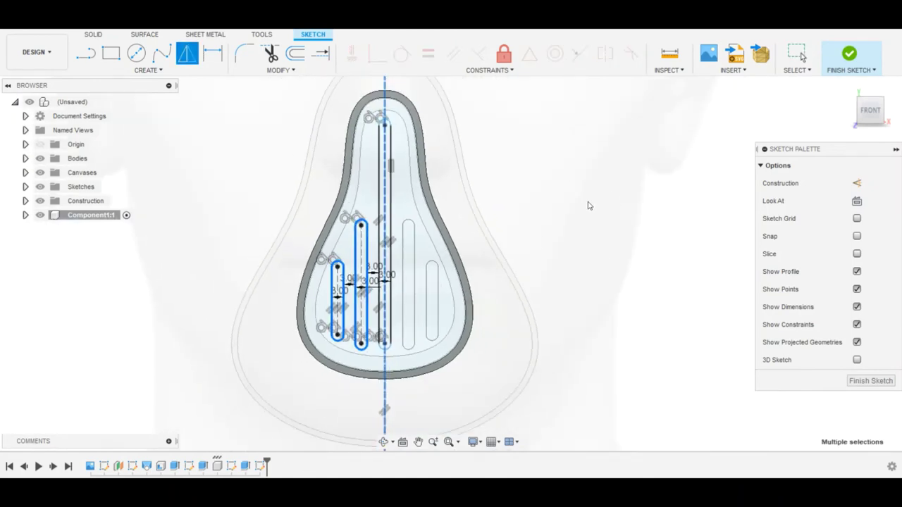
- Finish the vent sketch and orbit to a tilted view of the plate
scroll(319, 213, "up", 3)
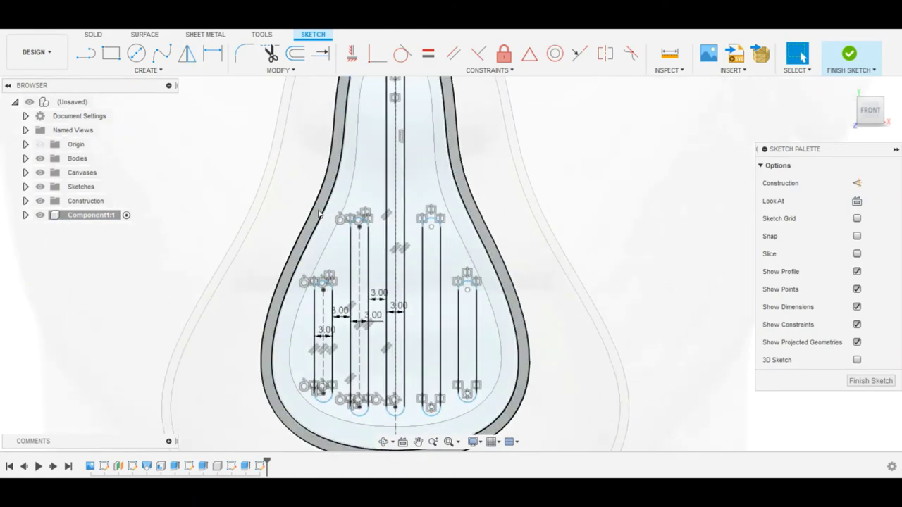
left_click(871, 380)
scroll(708, 238, "down", 2)
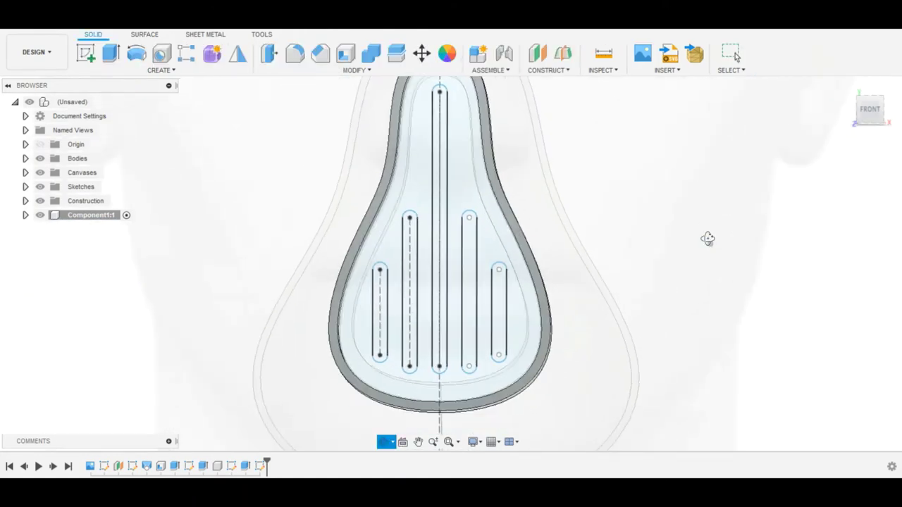
mouse_move(707, 238)
middle_mouse_down("shift")
mouse_move(689, 227)
mouse_move(461, 203)
middle_mouse_up("shift")
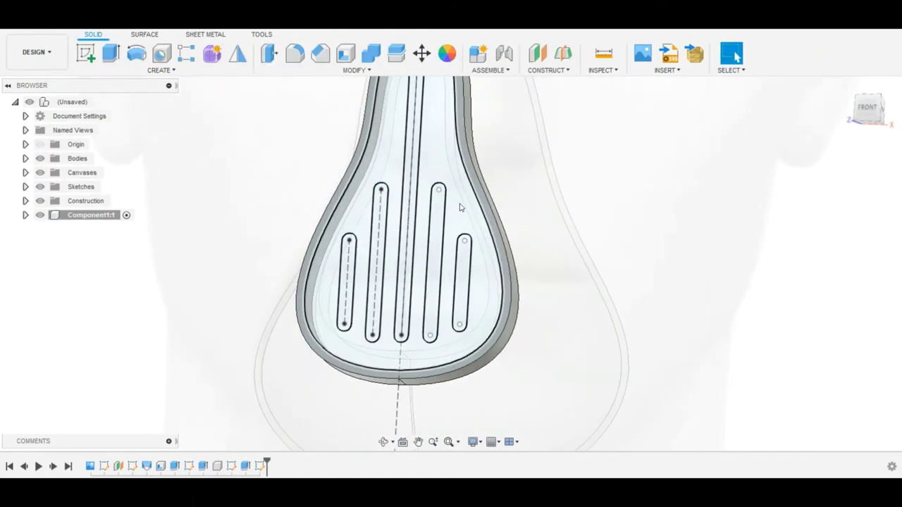
- Extrude the two plate profiles 2 mm as a Join, leaving the five vent slots open
left_click(111, 53)
left_click(348, 207)
scroll(323, 231, "up", 3)
scroll(316, 242, "up", 3)
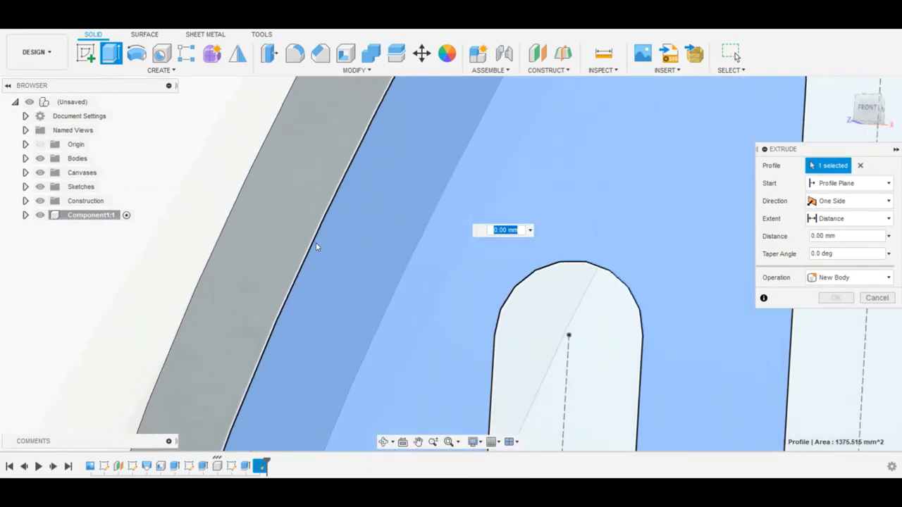
left_click(316, 246)
scroll(398, 224, "down", 3)
scroll(418, 222, "down", 3)
scroll(462, 191, "down", 2)
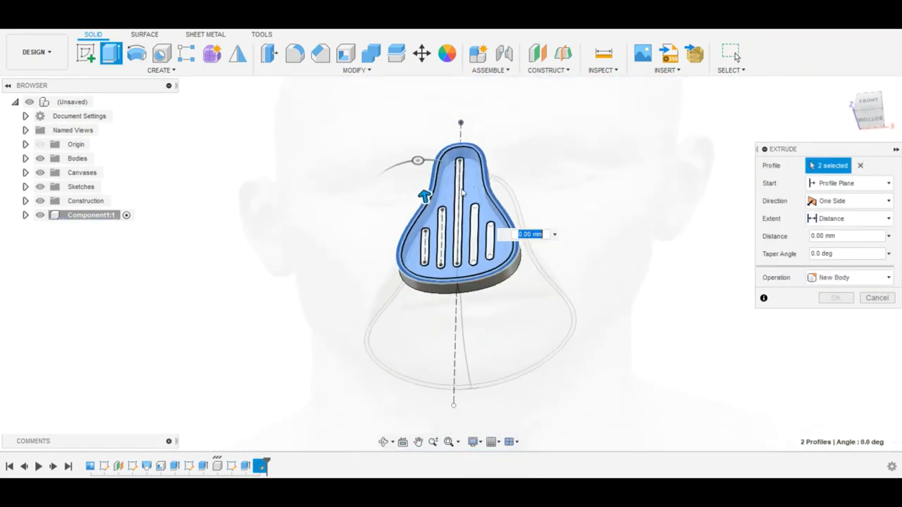
middle_click_drag(462, 191, 549, 176, "shift")
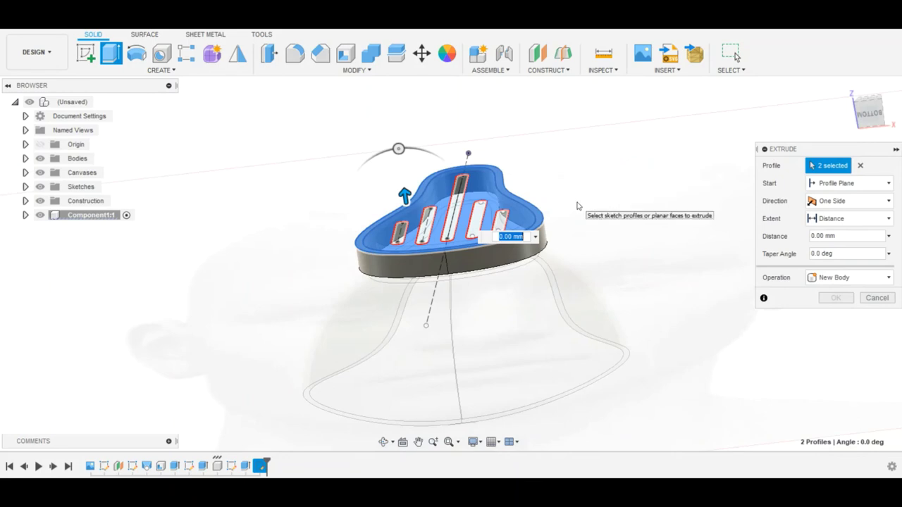
type("2")
key("Return")
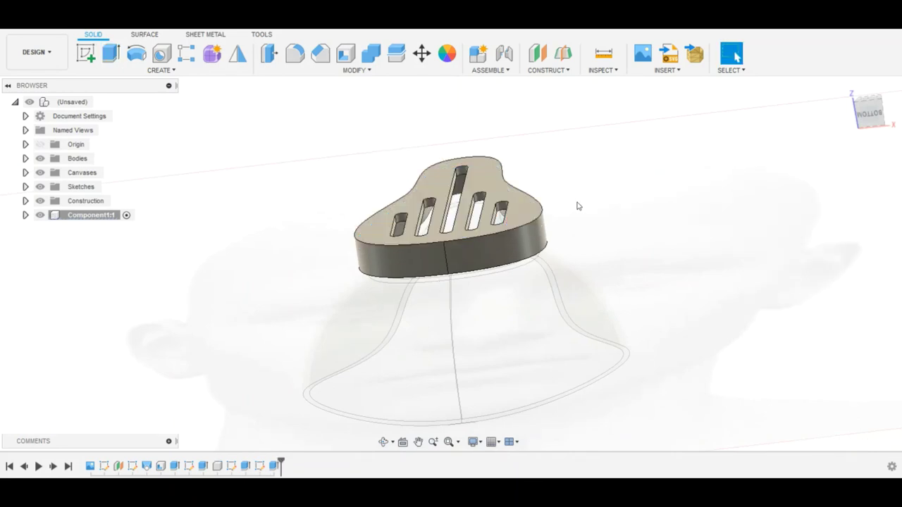
middle_click_drag(578, 196, 467, 301, "shift")
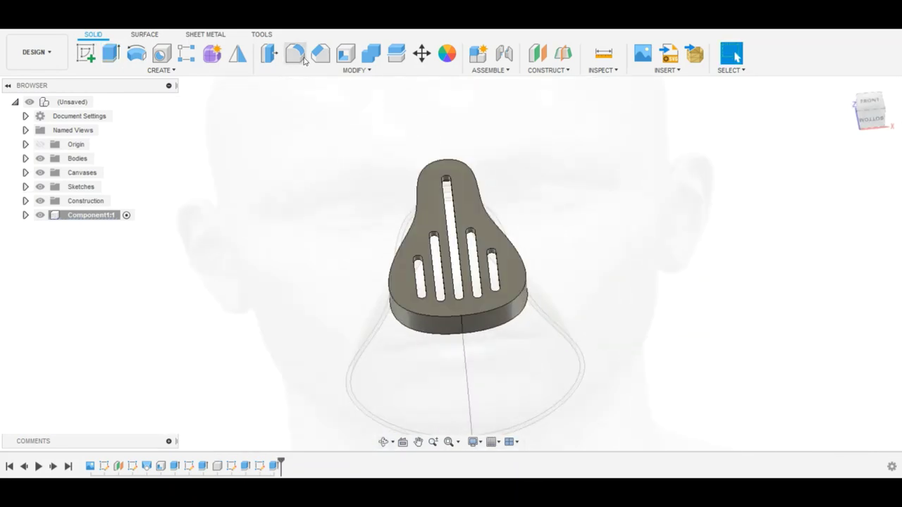
- Round the insert plate's top outer edge with a 2 mm fillet
key("f")
left_click(467, 302)
middle_click_drag(569, 318, 545, 281, "shift")
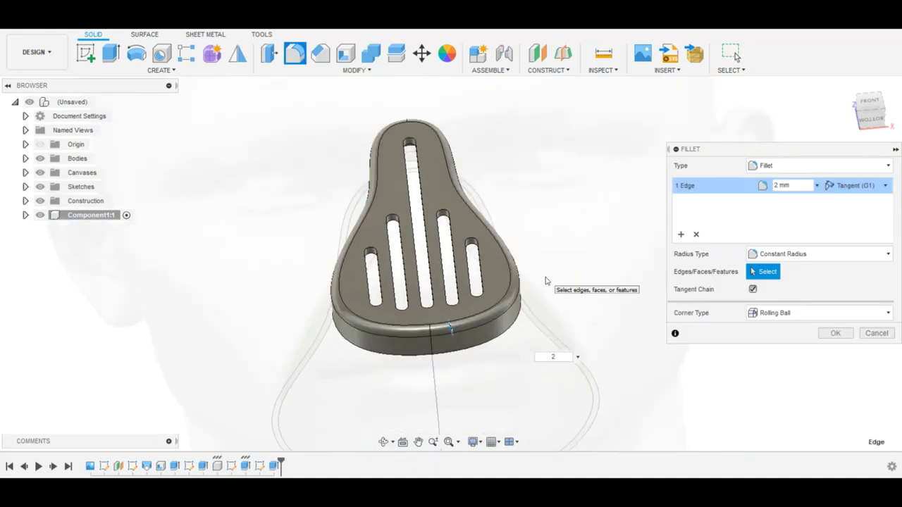
key("Return")
scroll(479, 191, "down", 3)
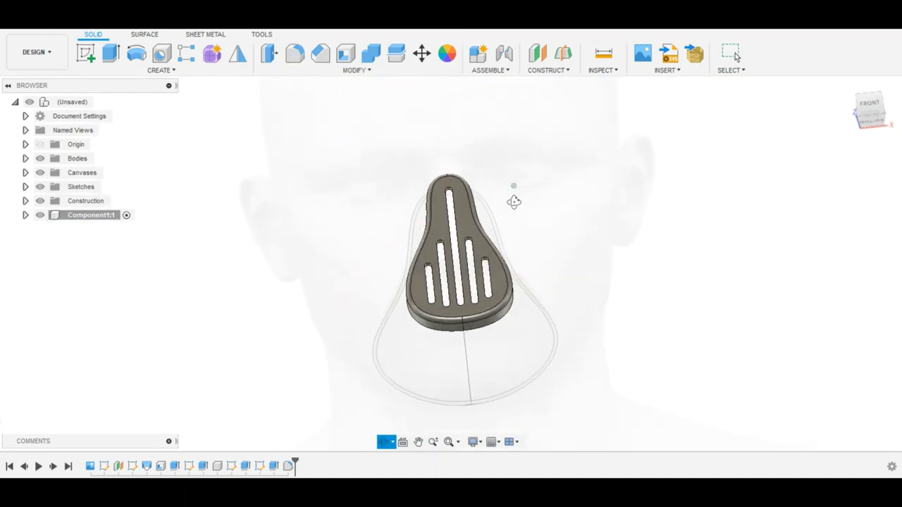
mouse_move(513, 199)
middle_mouse_down("shift")
mouse_move(482, 176)
mouse_move(471, 205)
middle_mouse_up("shift")
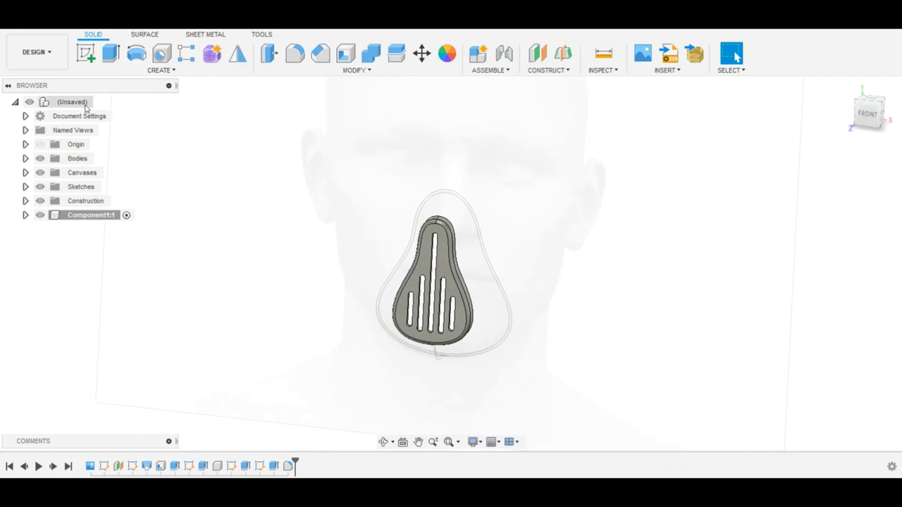
- Activate the top-level design so the whole mask shows again from the front
left_click(102, 102)
mouse_move(654, 262)
middle_mouse_down("shift")
mouse_move(620, 252)
mouse_move(667, 250)
middle_mouse_up("shift")
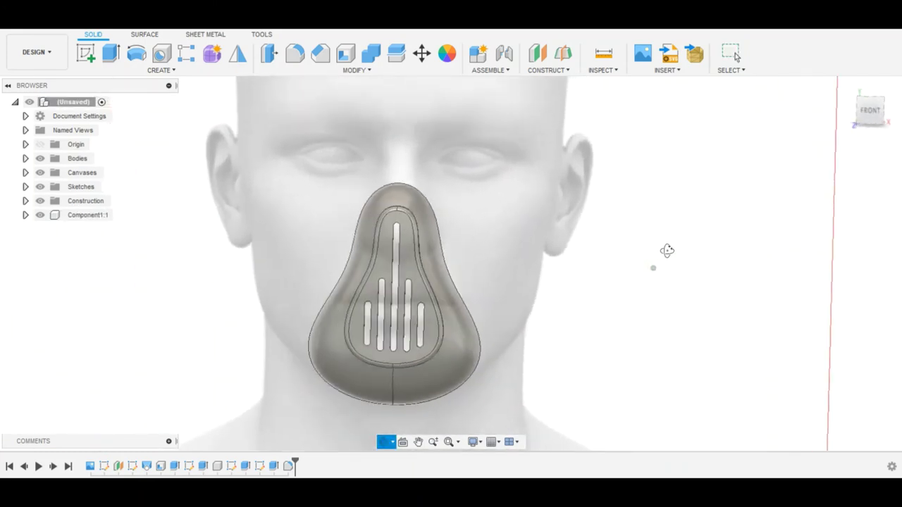
scroll(650, 252, "down", 2)
scroll(556, 183, "down", 2)
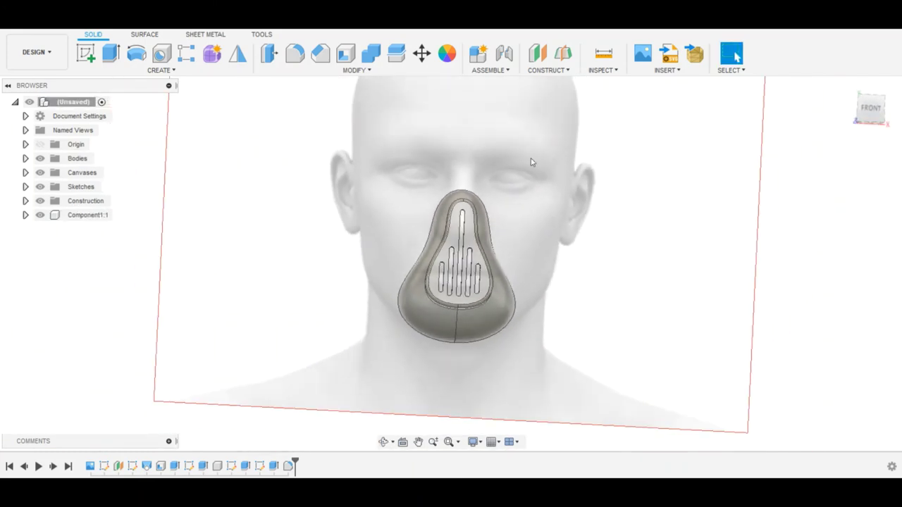
- Turn on Component Color Cycling so the shell shows pink and the plate yellow
left_click(491, 71)
left_click(543, 71)
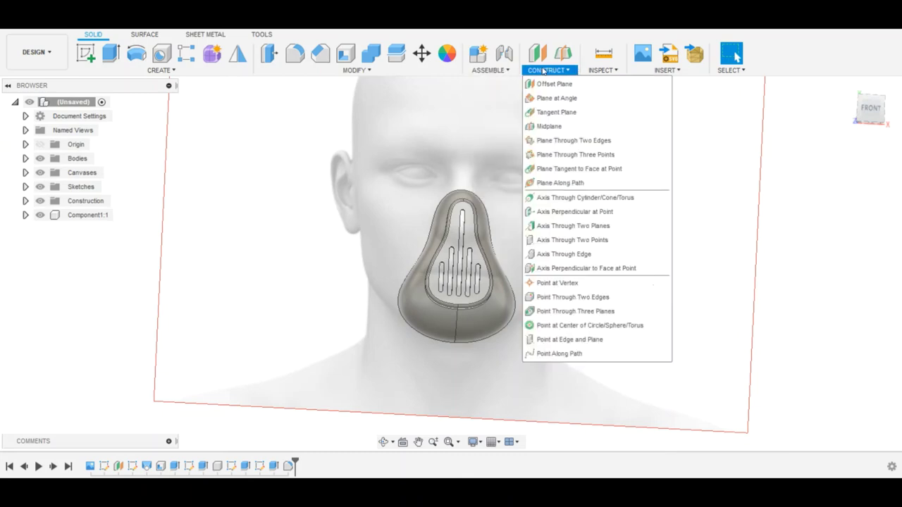
mouse_move(603, 70)
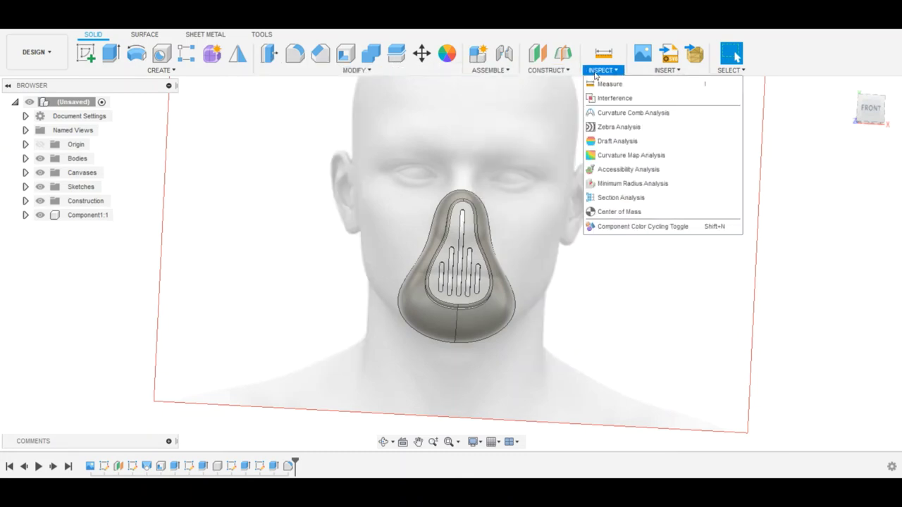
left_click(634, 227)
mouse_move(534, 255)
middle_mouse_down("shift")
mouse_move(621, 261)
mouse_move(567, 261)
middle_mouse_up("shift")
scroll(567, 260, "up", 2)
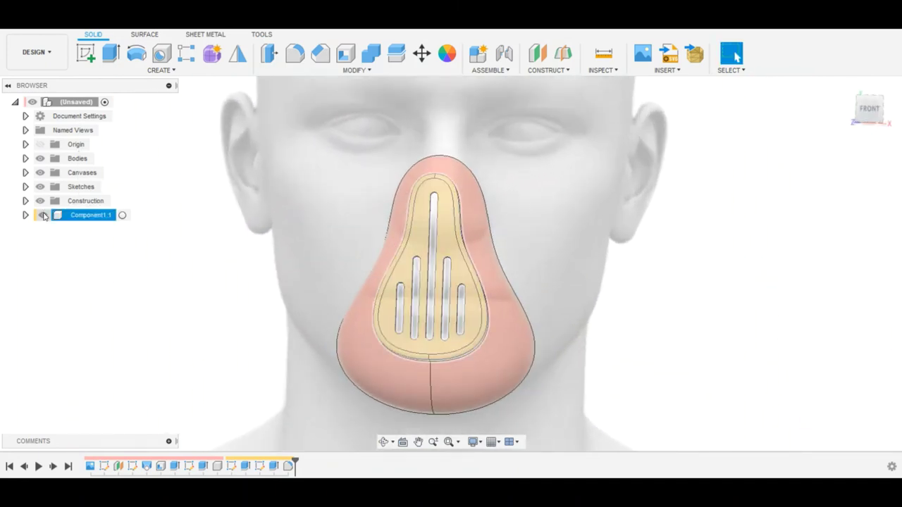
mouse_move(296, 281)
middle_mouse_down("shift")
mouse_move(185, 289)
mouse_move(247, 281)
mouse_move(273, 294)
mouse_move(316, 258)
mouse_move(310, 252)
mouse_move(396, 257)
middle_mouse_up("shift")
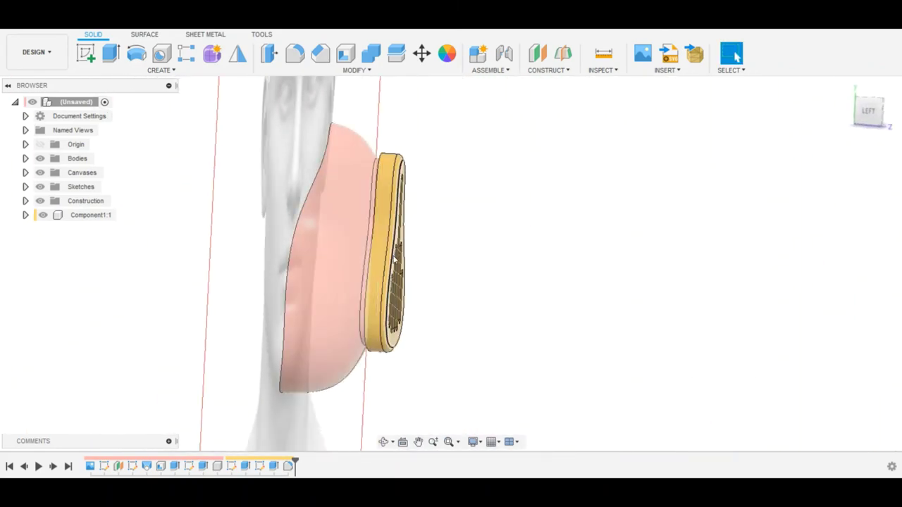
- Start a sketch on the side plane and draw a strap slot beside the mask
left_click(87, 55)
left_click(328, 89)
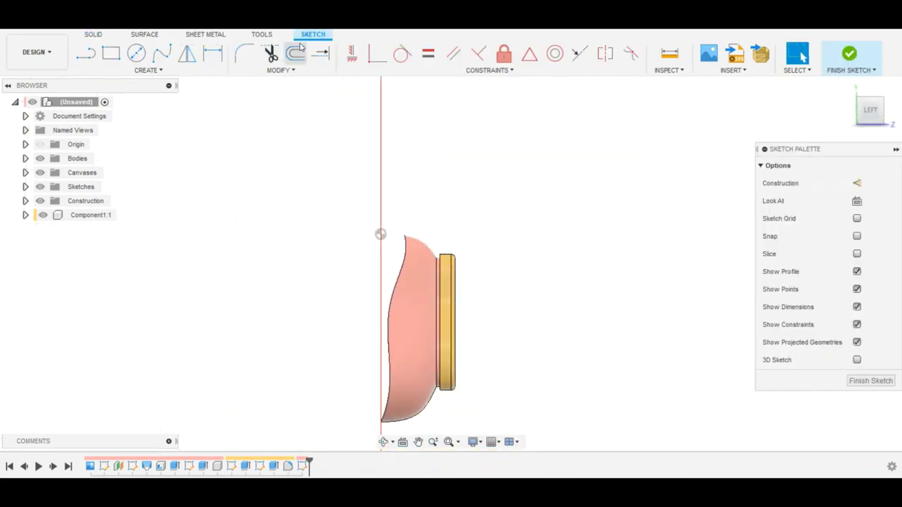
left_click(147, 69)
left_click(244, 185)
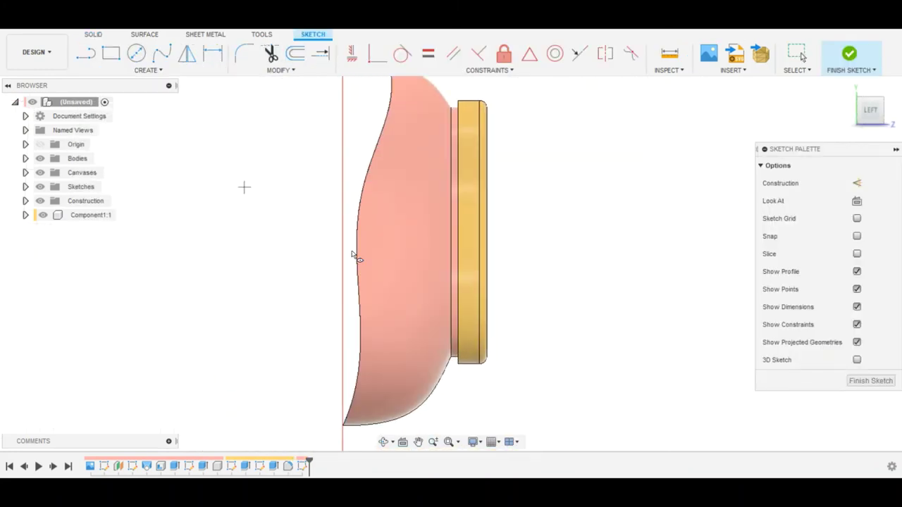
left_click(375, 368)
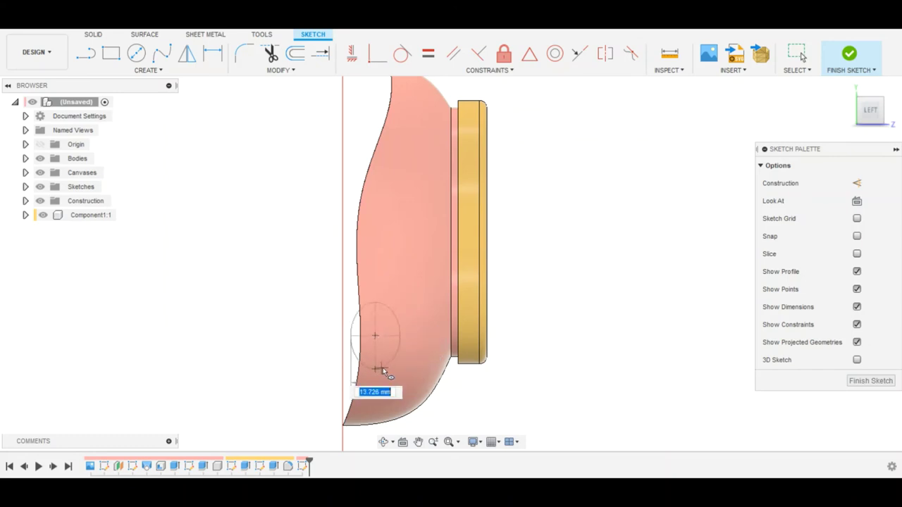
scroll(376, 366, "up", 3)
scroll(414, 342, "down", 3)
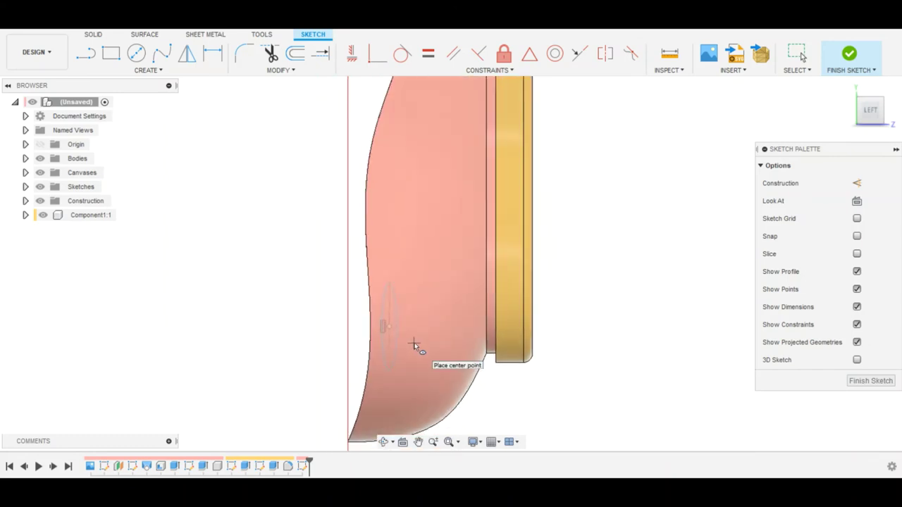
left_click(409, 246)
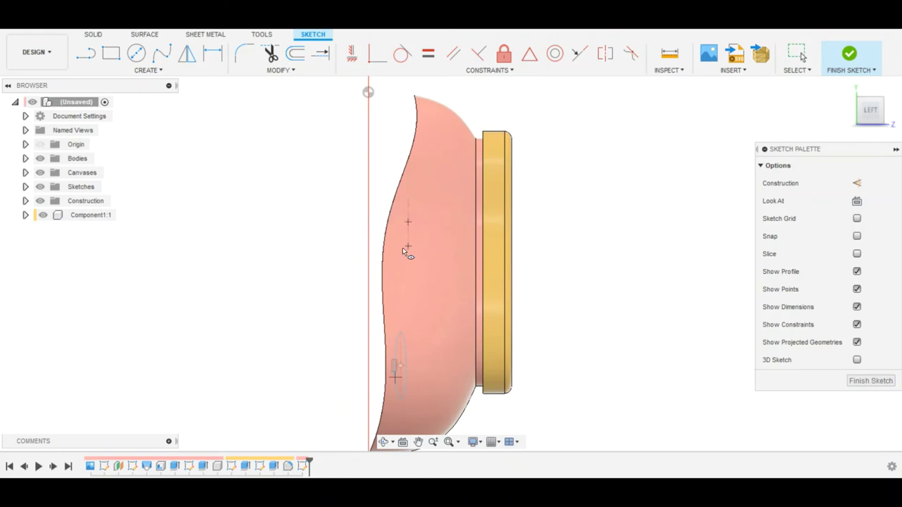
scroll(402, 246, "up", 2)
left_click(405, 236)
scroll(405, 236, "down", 1)
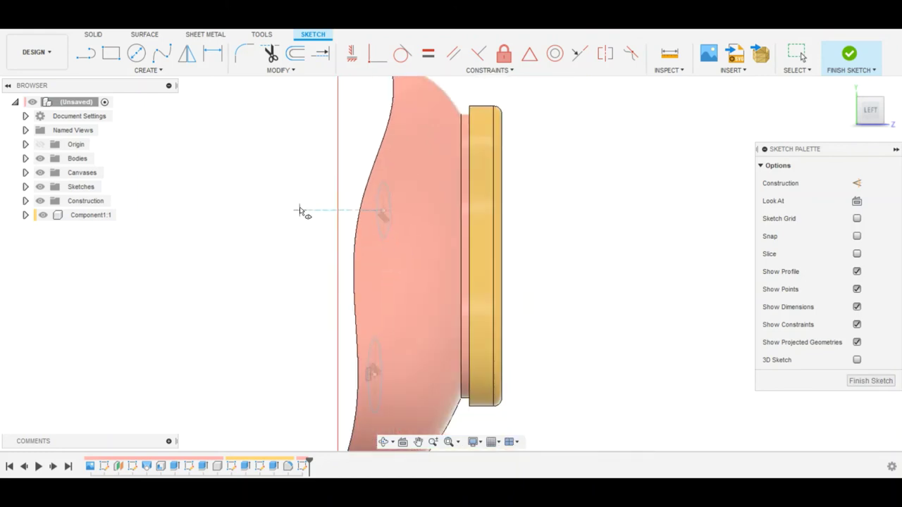
key("Escape")
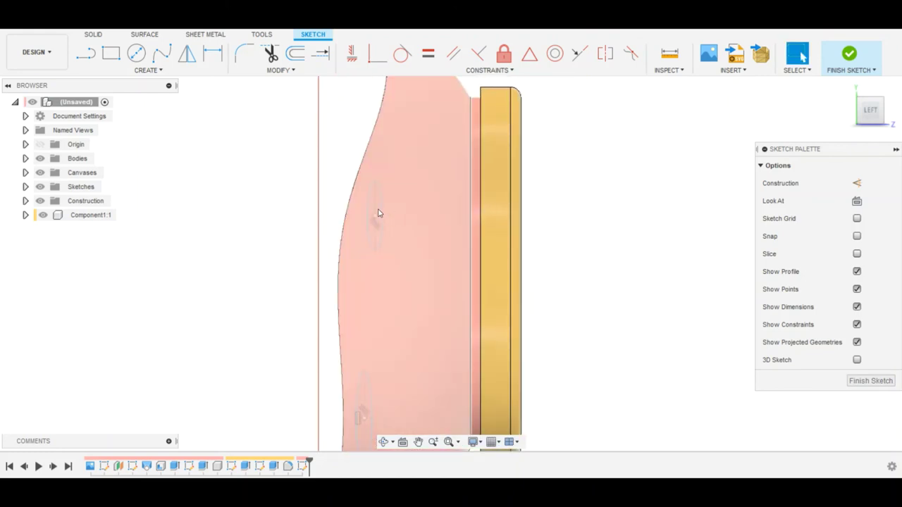
- Hide the bodies and dimension the upper slot 10 mm long and 2 mm wide
scroll(406, 208, "up", 2)
left_click(40, 159)
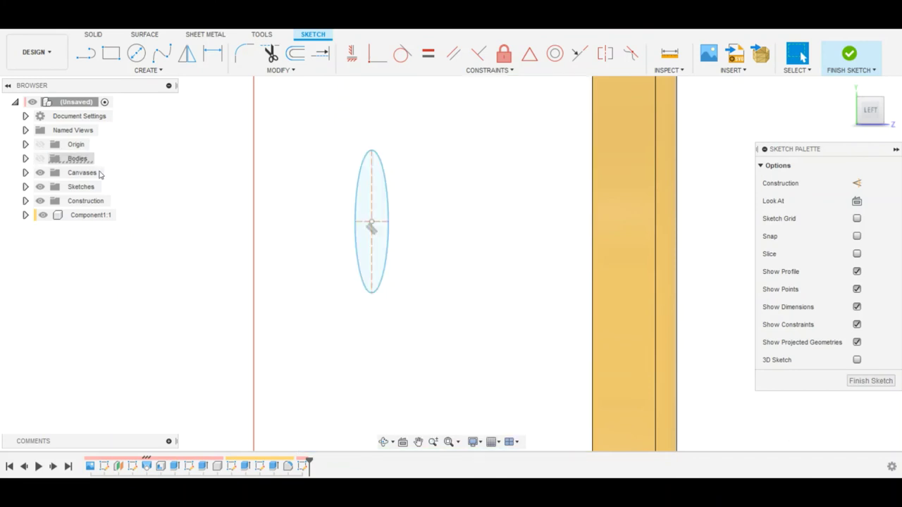
key("d")
left_click(371, 212)
left_click(413, 216)
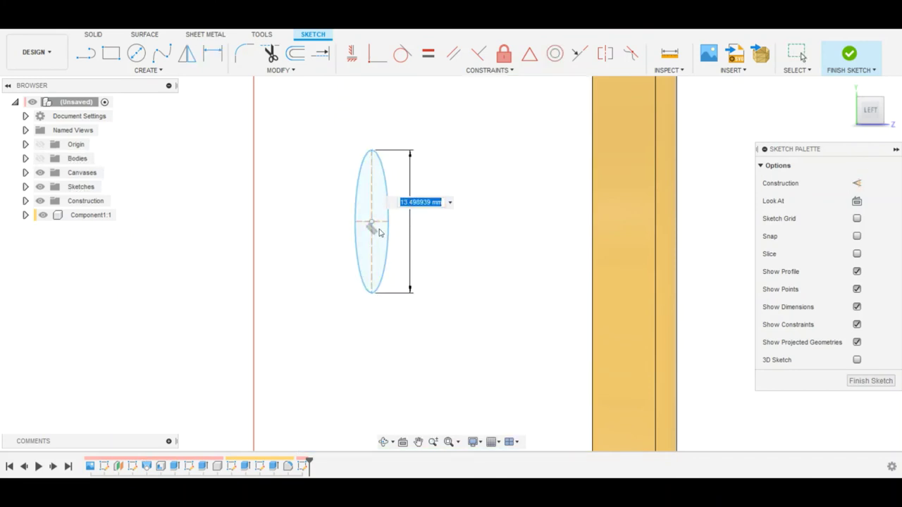
type("10")
key("Return")
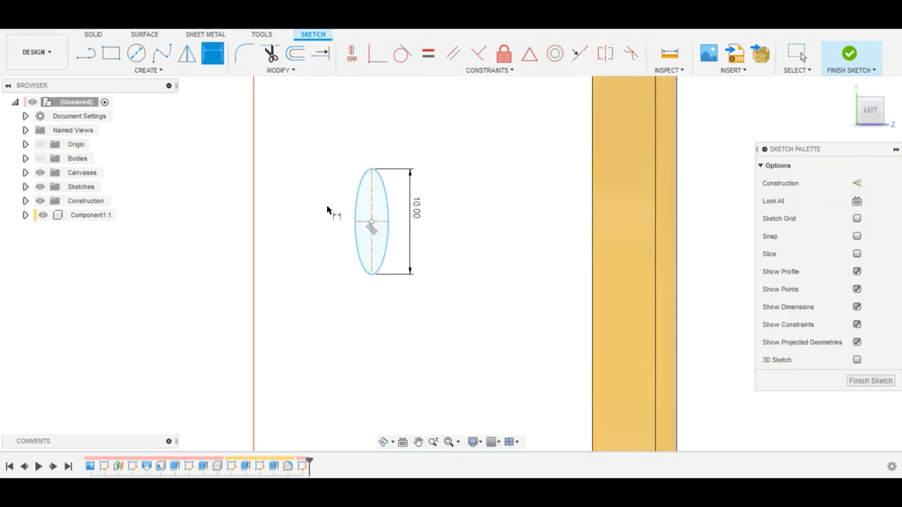
left_click(364, 224)
left_click(372, 147)
type("2")
key("Return")
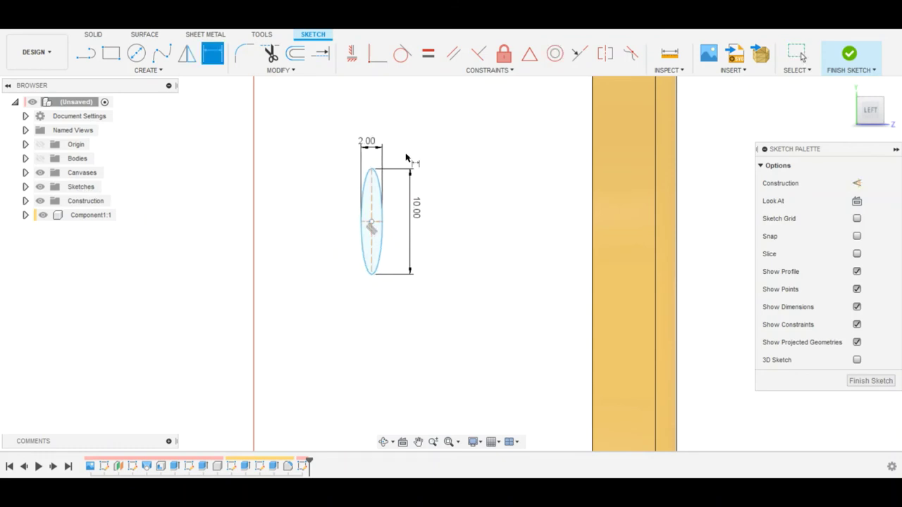
scroll(406, 158, "down", 3)
scroll(388, 326, "up", 3)
- Dimension the lower slot 10 mm long and 2 mm wide, then show the mask body again
left_click(353, 312)
left_click(403, 298)
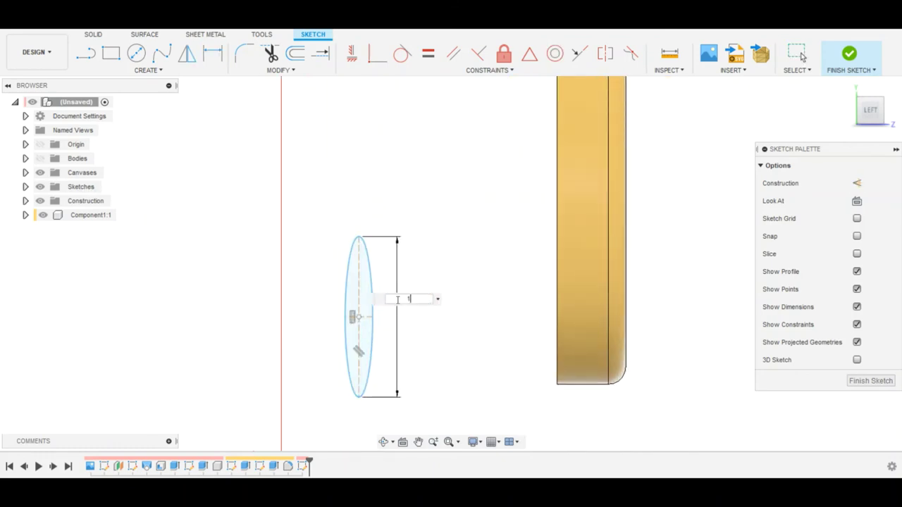
type("10")
key("Return")
left_click(359, 276)
left_click(361, 241)
type("2")
key("Return")
scroll(349, 259, "down", 3)
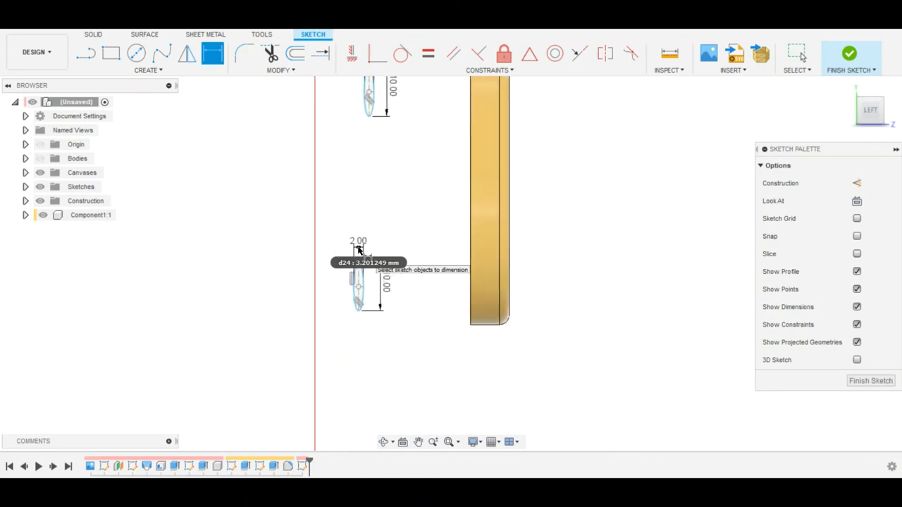
scroll(349, 141, "up", 2)
key("Escape")
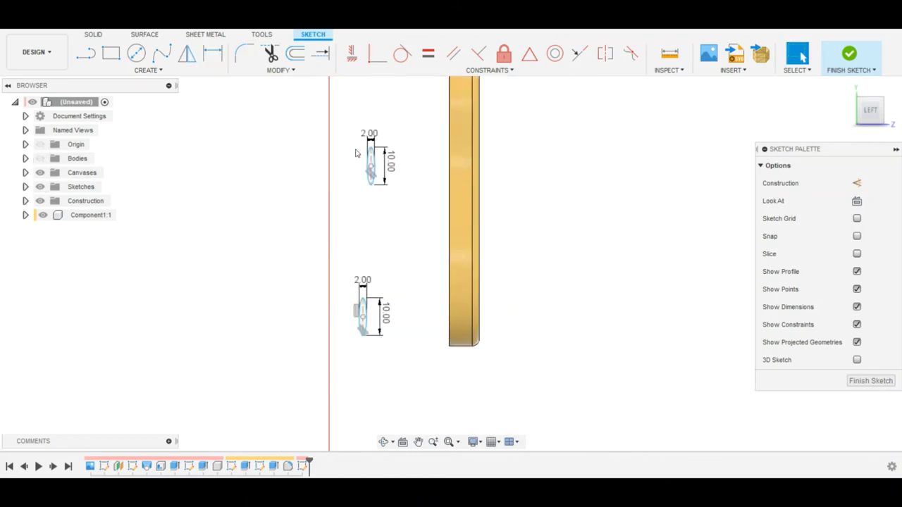
left_click(40, 158)
- Select the mask shell's sketch profile after clearing stray selections
scroll(367, 169, "up", 2)
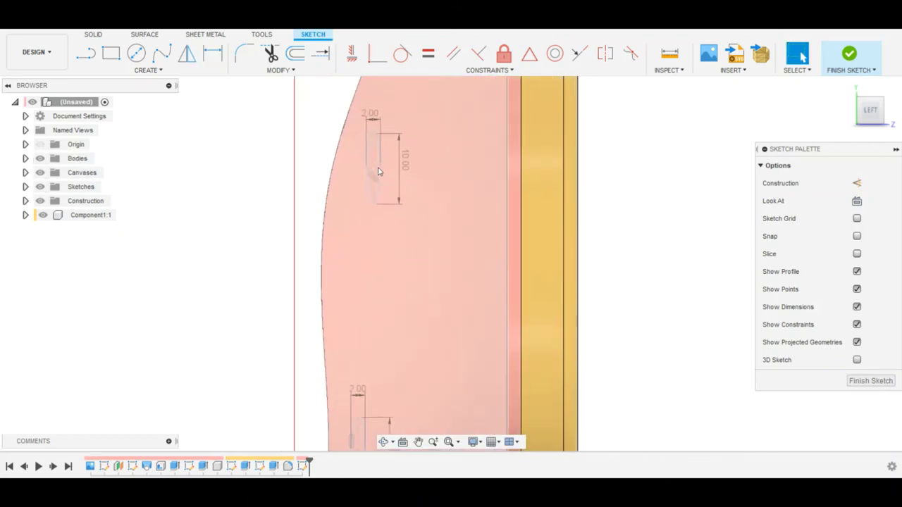
left_click(374, 172)
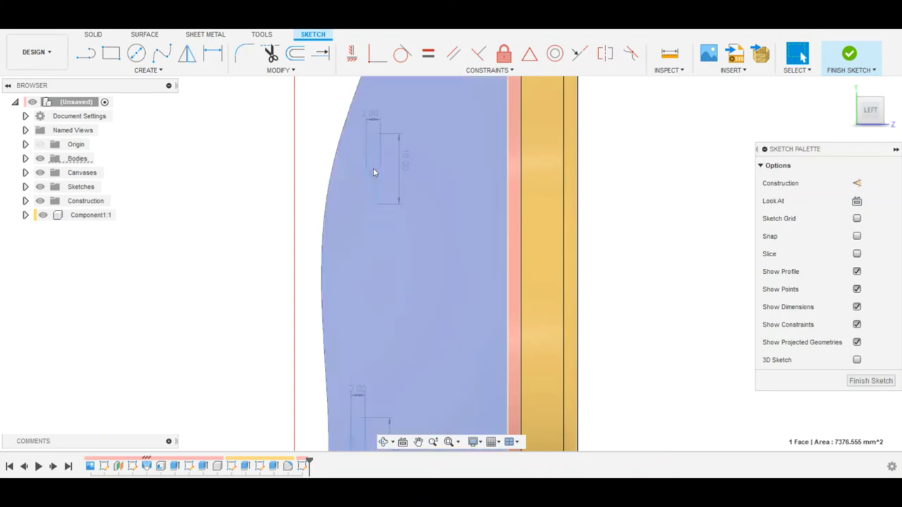
scroll(336, 167, "down", 1)
key("Escape")
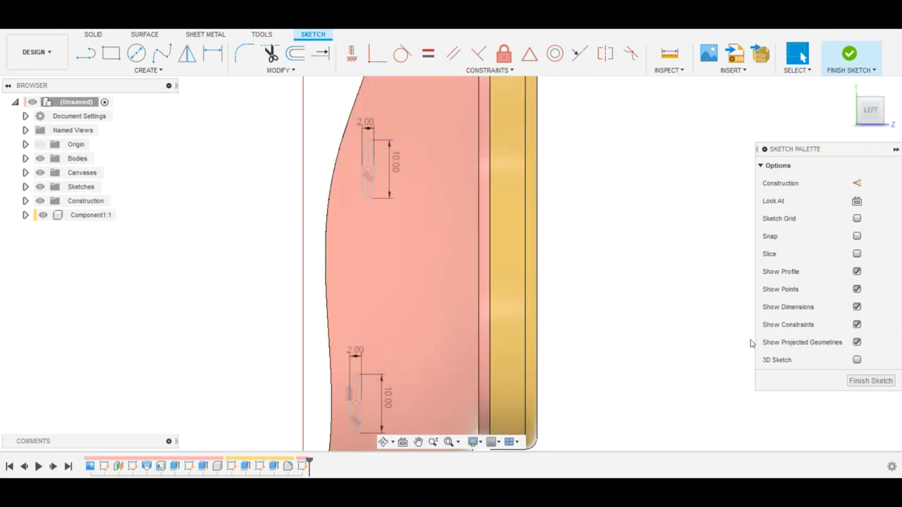
left_click(365, 126)
key("Escape")
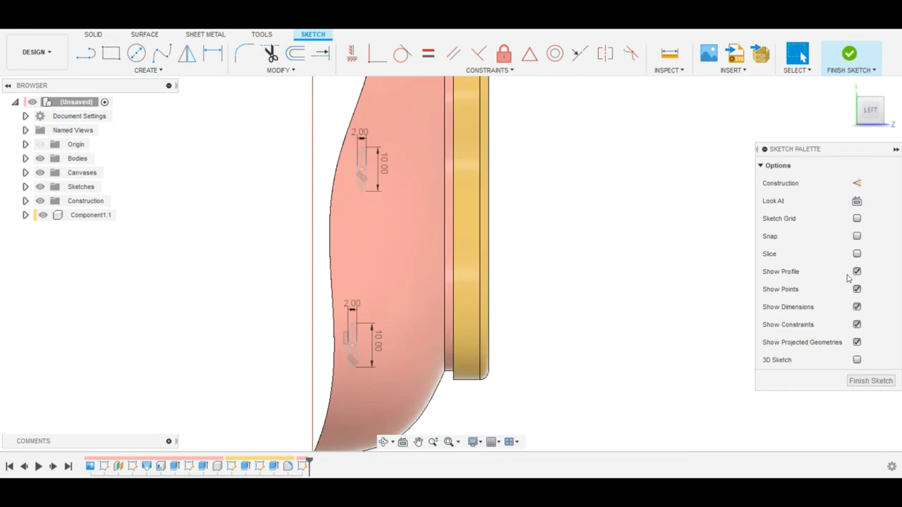
left_click(857, 236)
left_click(407, 179)
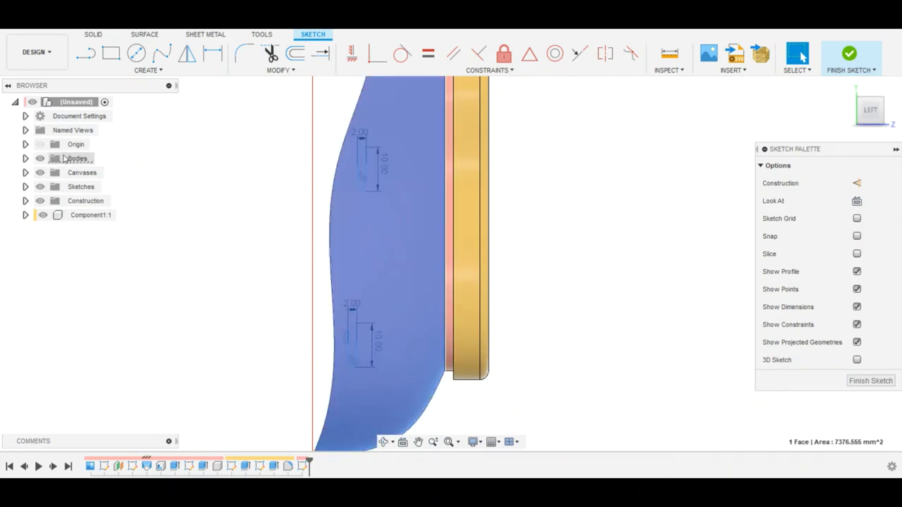
- Make Body1 nearly transparent through its Opacity Control
left_click(26, 159)
right_click(86, 174)
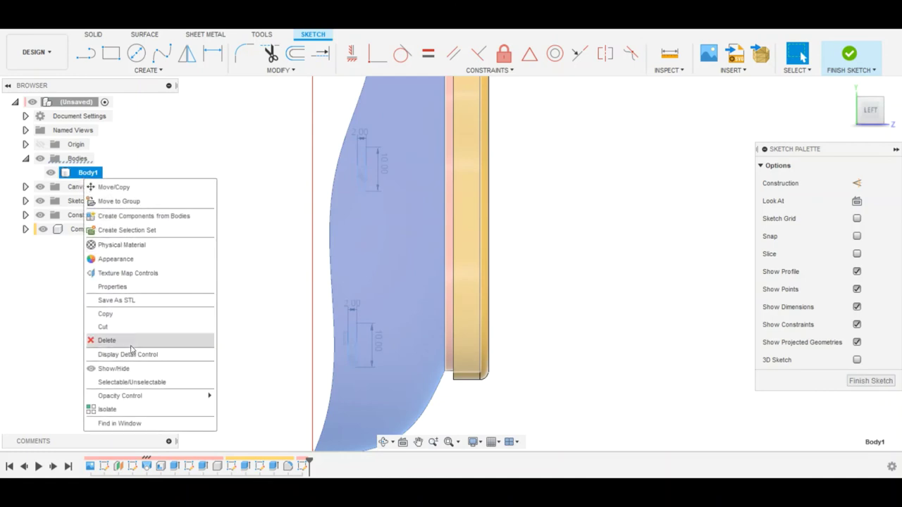
mouse_move(120, 395)
left_click(257, 389)
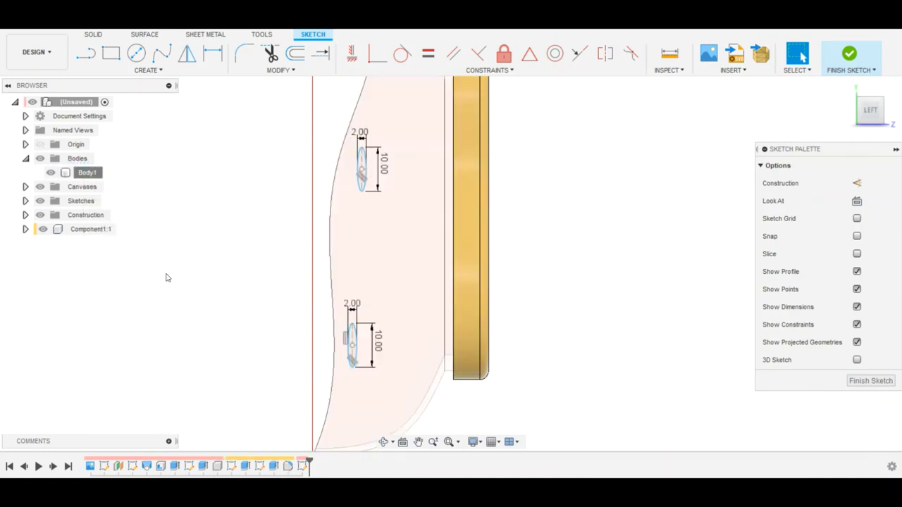
left_click(331, 174)
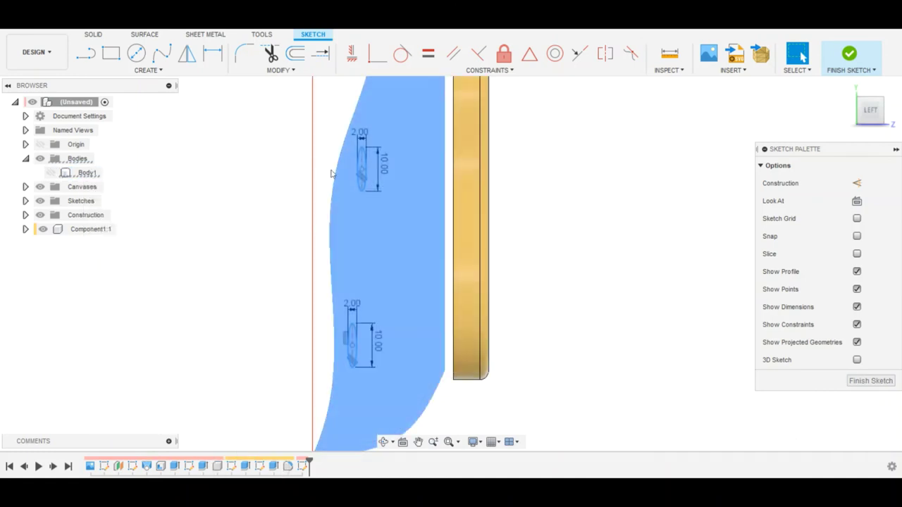
left_click(339, 170)
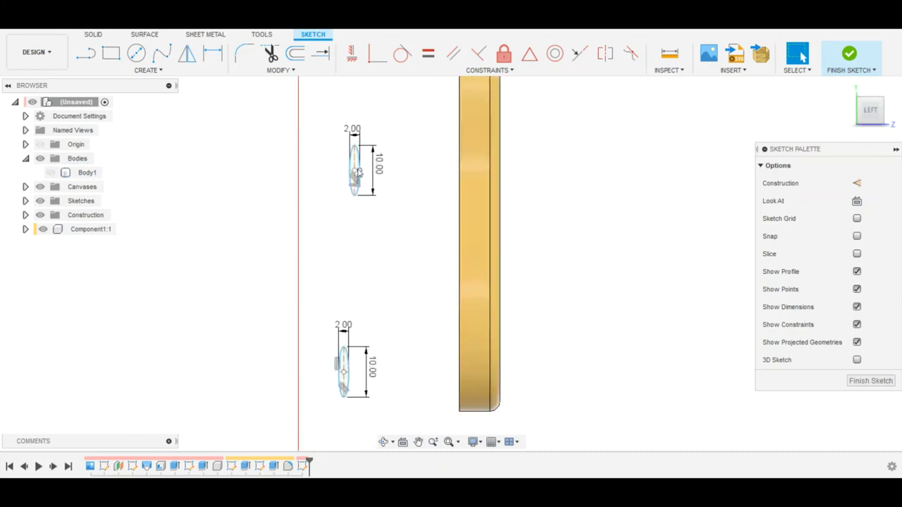
scroll(353, 171, "up", 3)
scroll(217, 125, "down", 3)
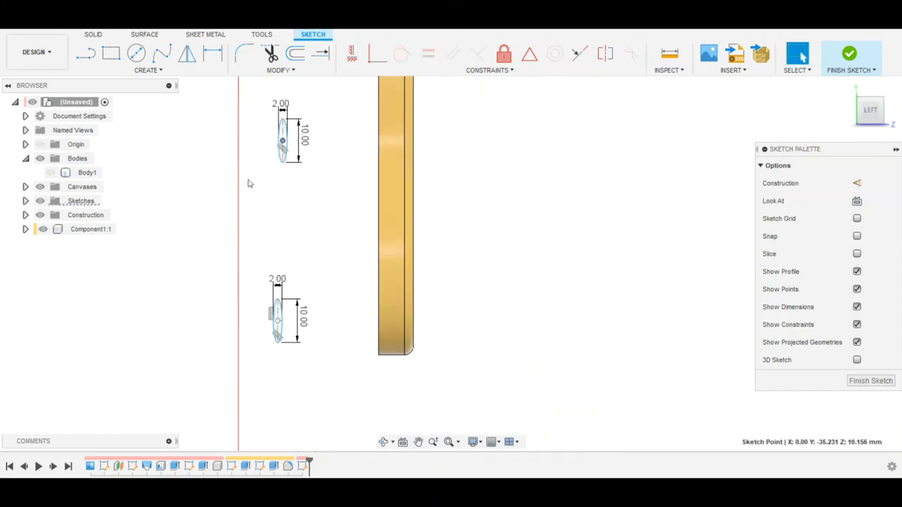
scroll(600, 269, "down", 2)
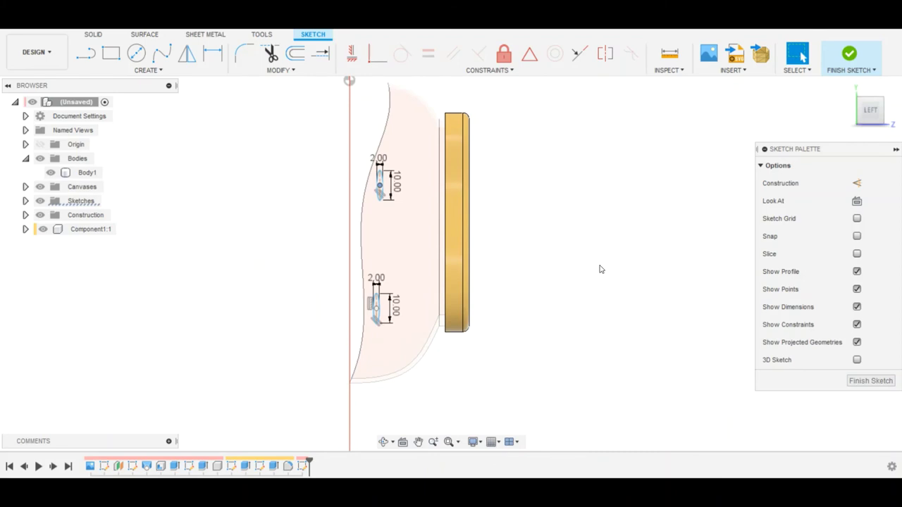
- Finish the strap-slot sketch and restore Body1 to 100% opacity
left_click(867, 381)
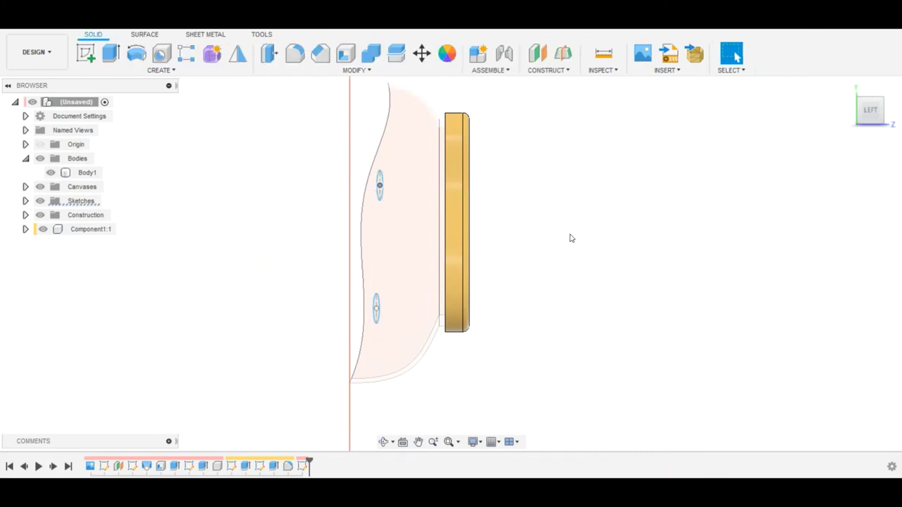
right_click(66, 162)
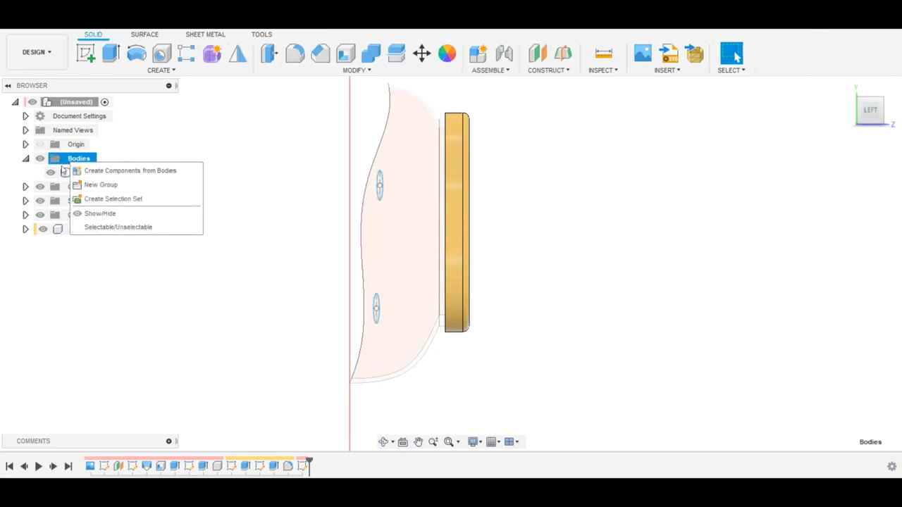
right_click(84, 173)
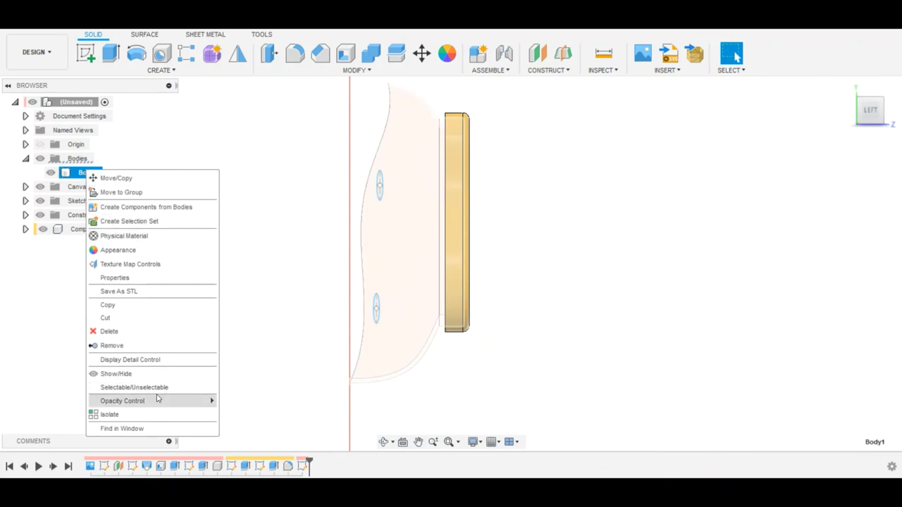
mouse_move(123, 401)
left_click(250, 354)
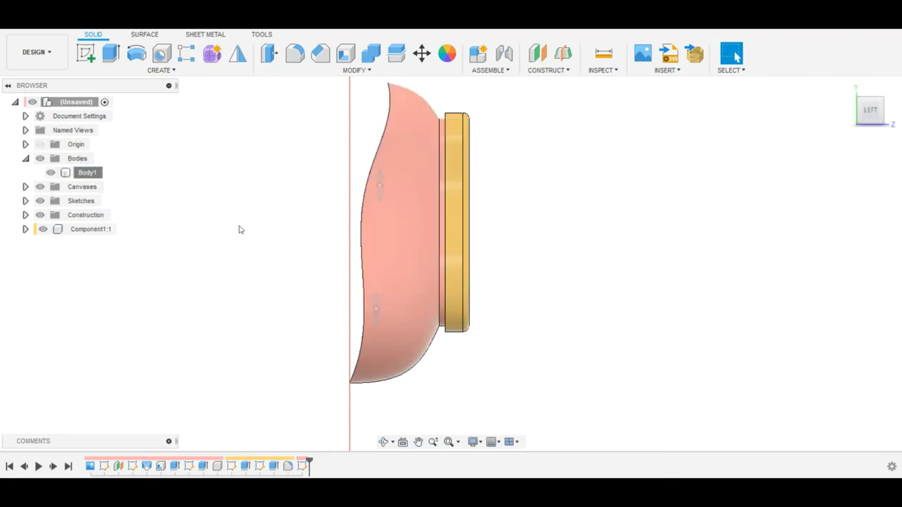
mouse_move(239, 229)
middle_mouse_down("shift")
mouse_move(491, 280)
mouse_move(477, 258)
mouse_move(486, 278)
middle_mouse_up("shift")
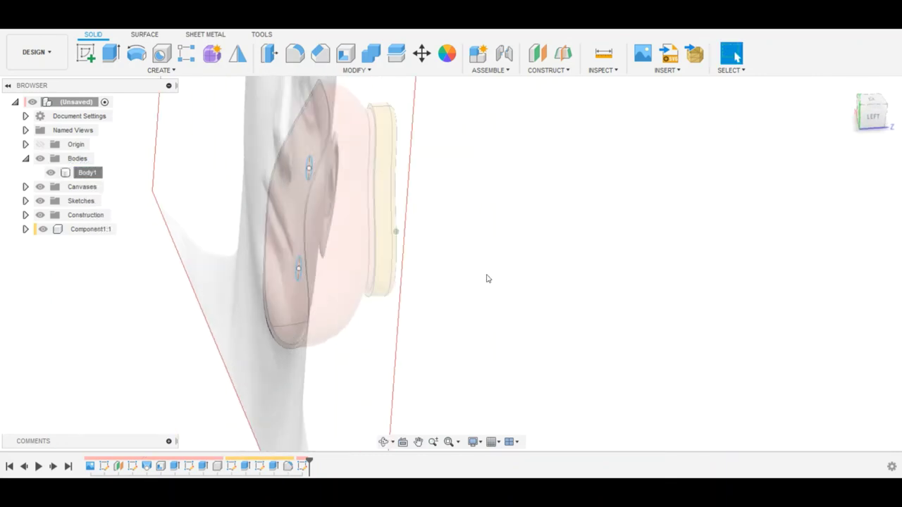
- Cut both strap slot profiles through the shell with a 75 mm symmetric extrude
left_click(110, 55)
left_click(309, 170)
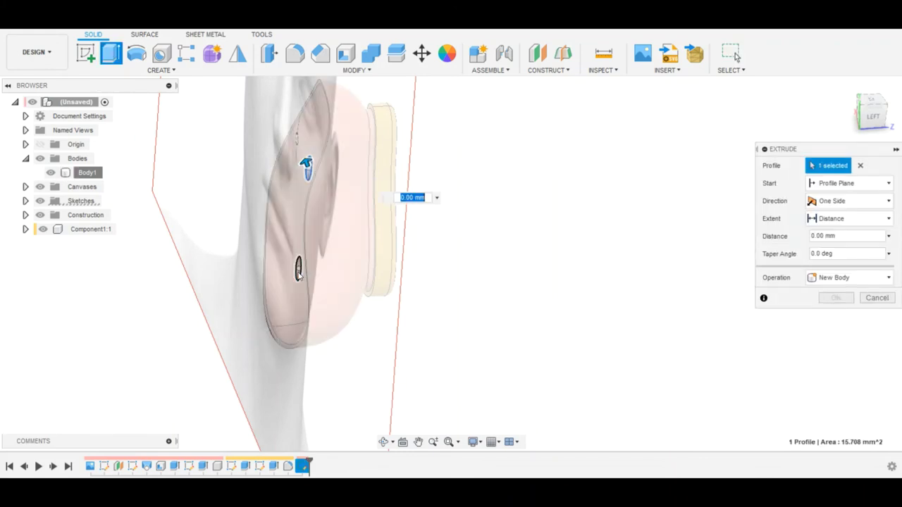
left_click(297, 270)
left_click(846, 201)
left_click(838, 246)
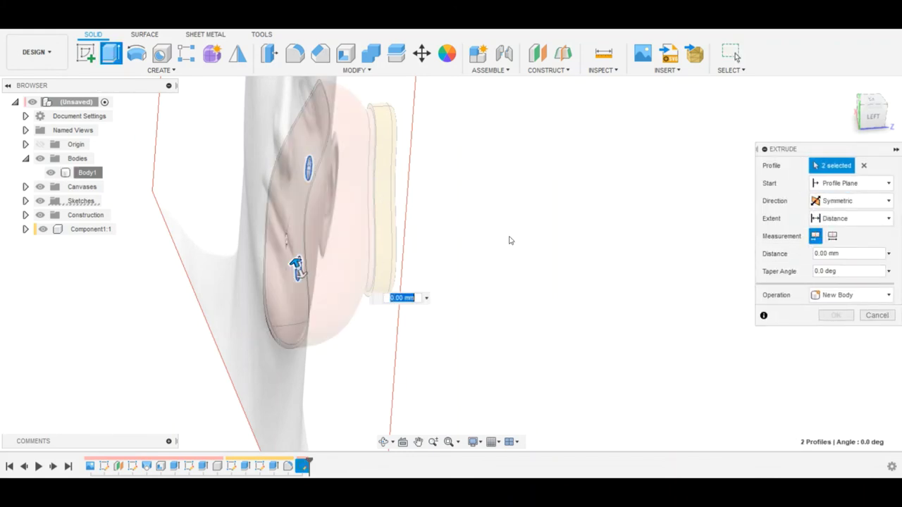
left_click_drag(297, 269, 343, 372)
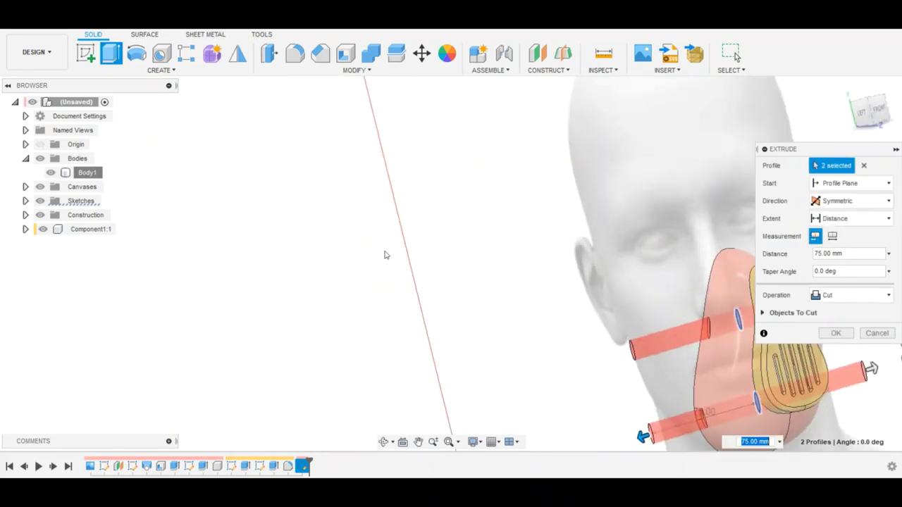
left_click(837, 334)
left_click(879, 116)
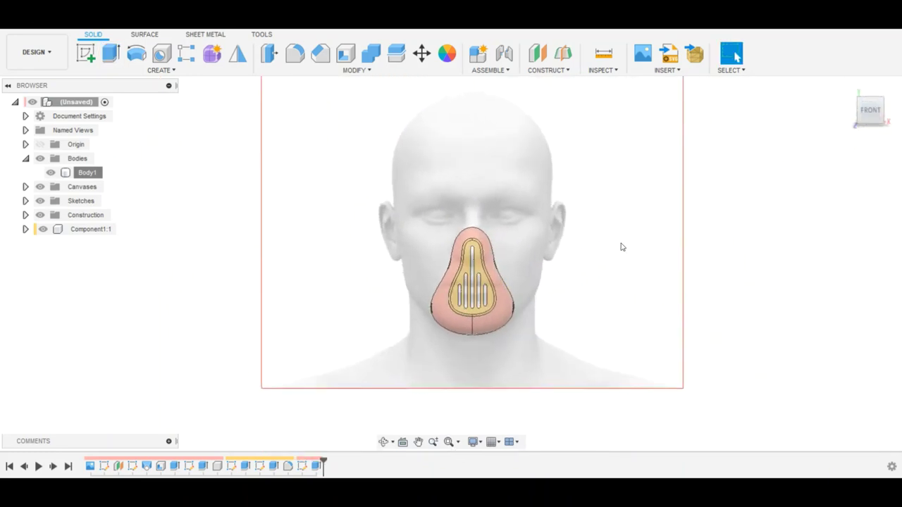
mouse_move(536, 299)
middle_mouse_down("shift")
mouse_move(593, 215)
mouse_move(636, 197)
mouse_move(580, 216)
mouse_move(592, 216)
middle_mouse_up("shift")
left_click(865, 120)
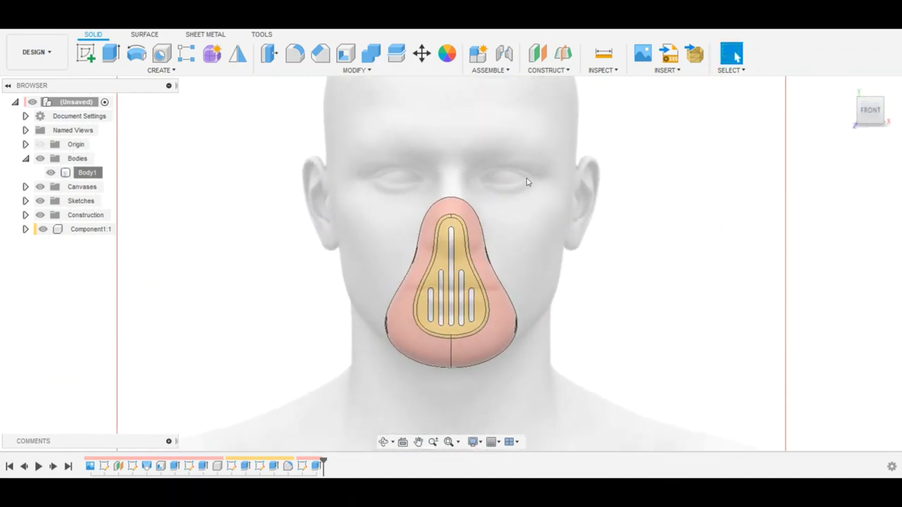